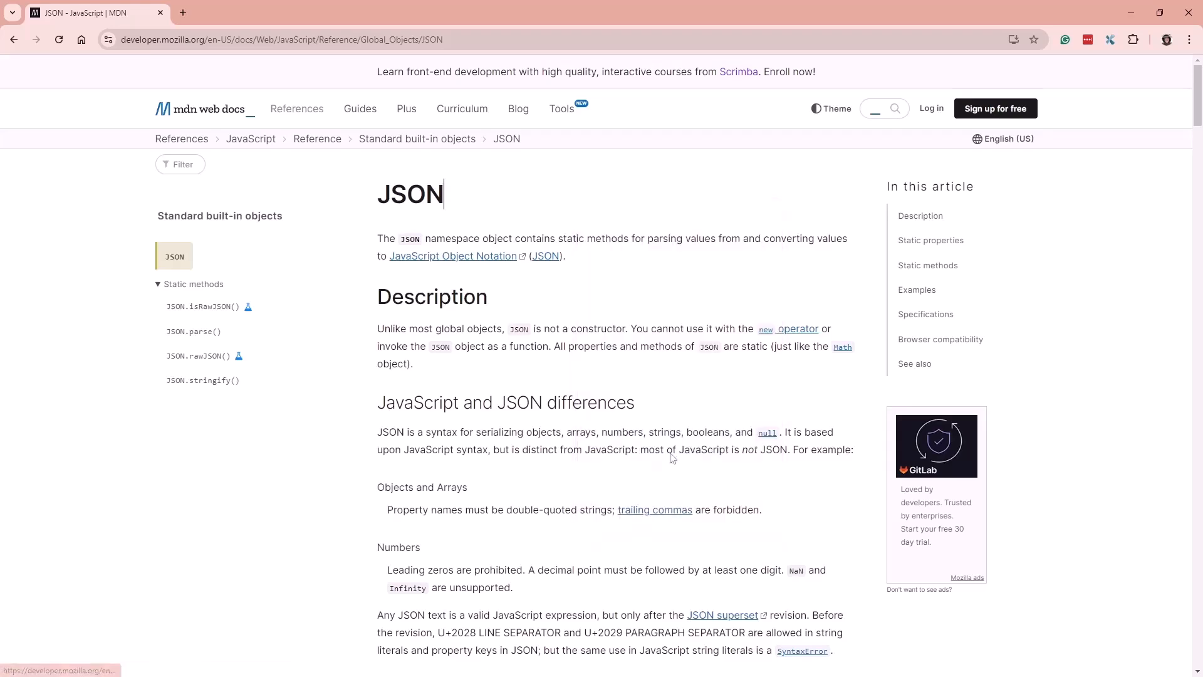
# Switch to the Network panel and reload the MDN page to record its requests
pyautogui.click(731, 65)
pyautogui.moveTo(368, 306); pyautogui.dragTo(430, 306)
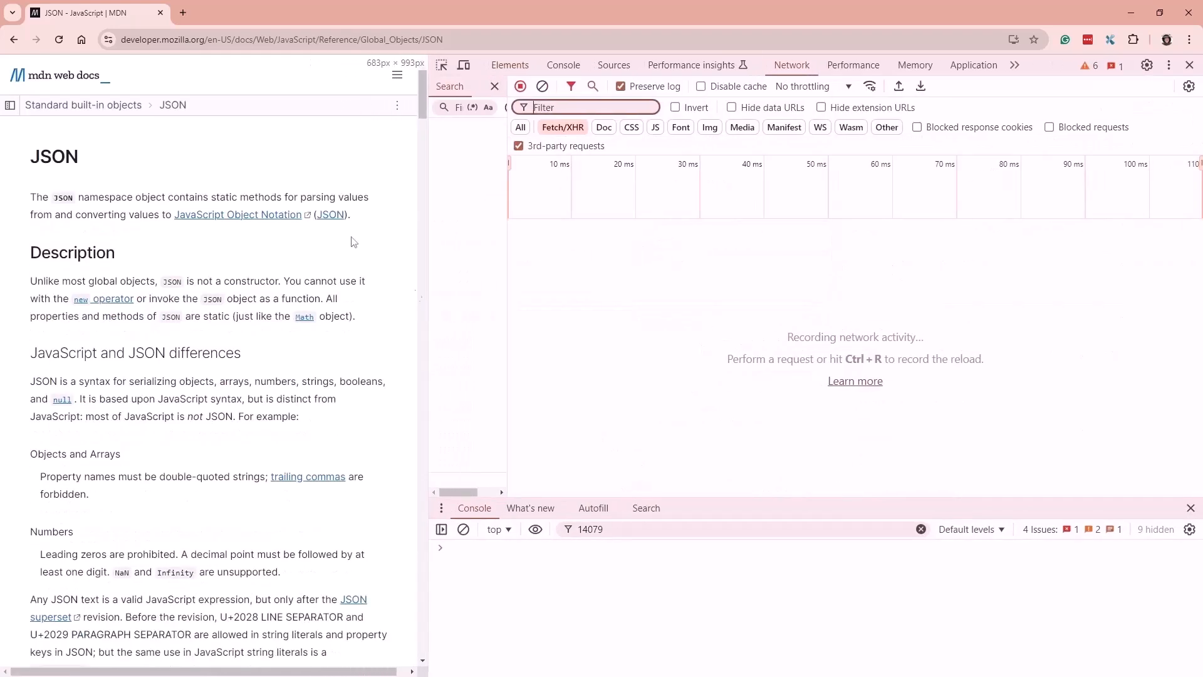
pyautogui.click(59, 39)
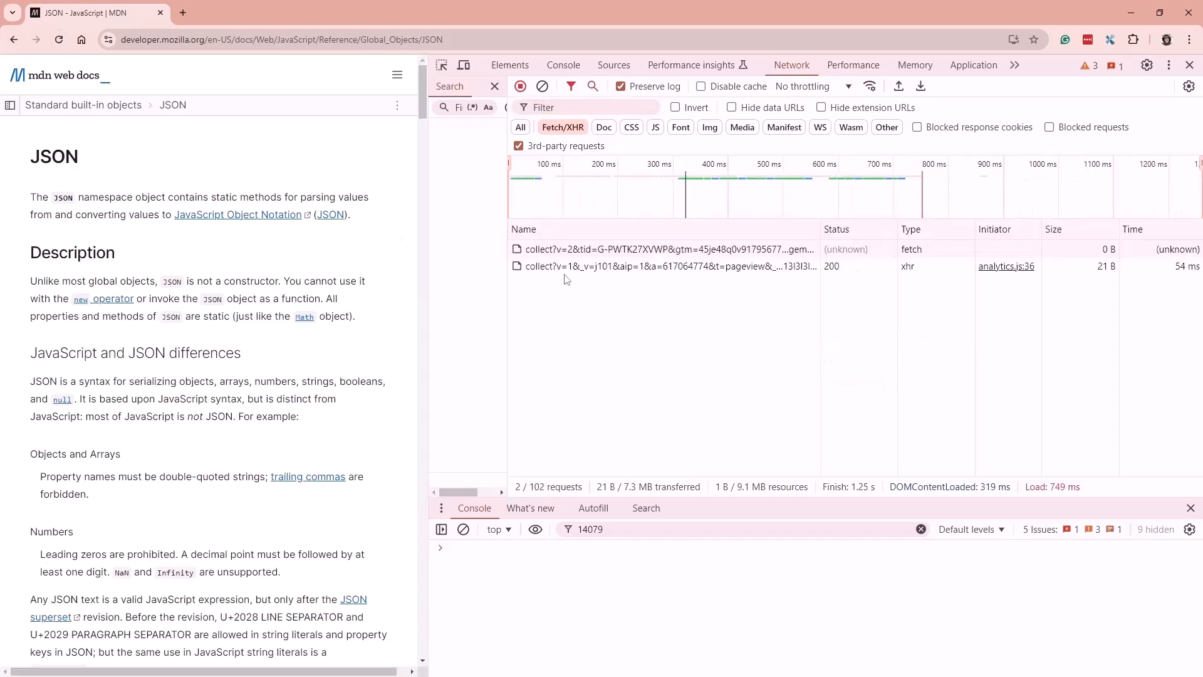
# Close the Search sidebar and widen the MDN page beside the DevTools panel
pyautogui.moveTo(428, 374); pyautogui.dragTo(161, 342)
pyautogui.moveTo(238, 318); pyautogui.dragTo(146, 306)
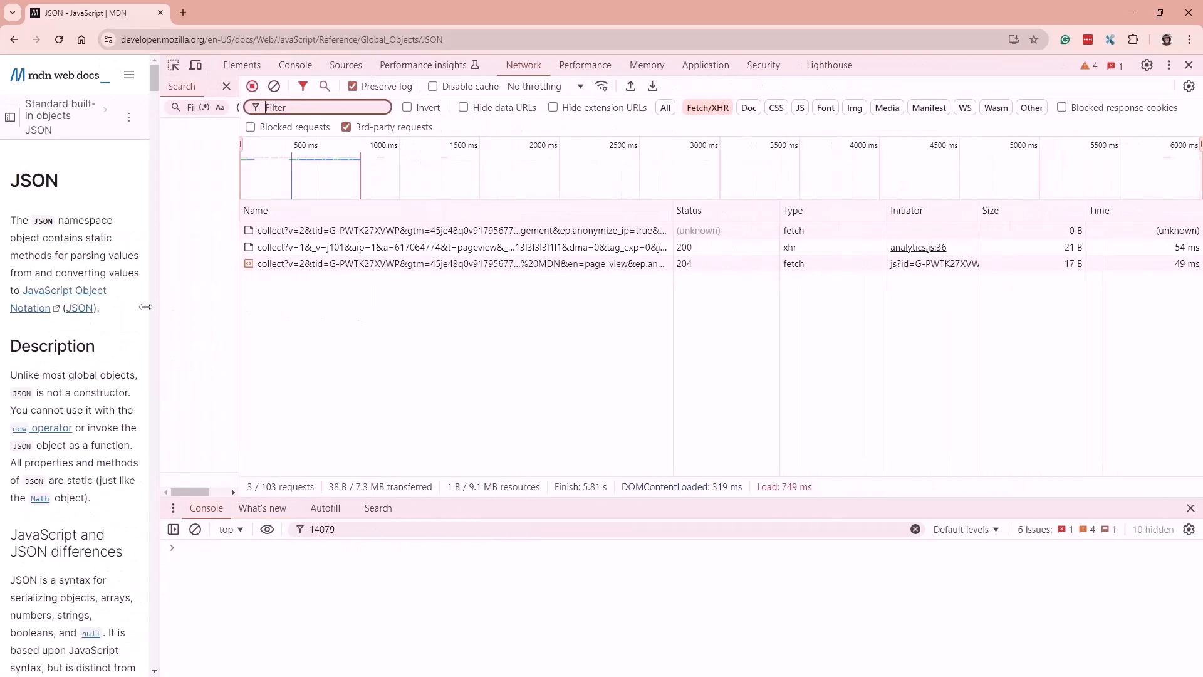
pyautogui.click(227, 87)
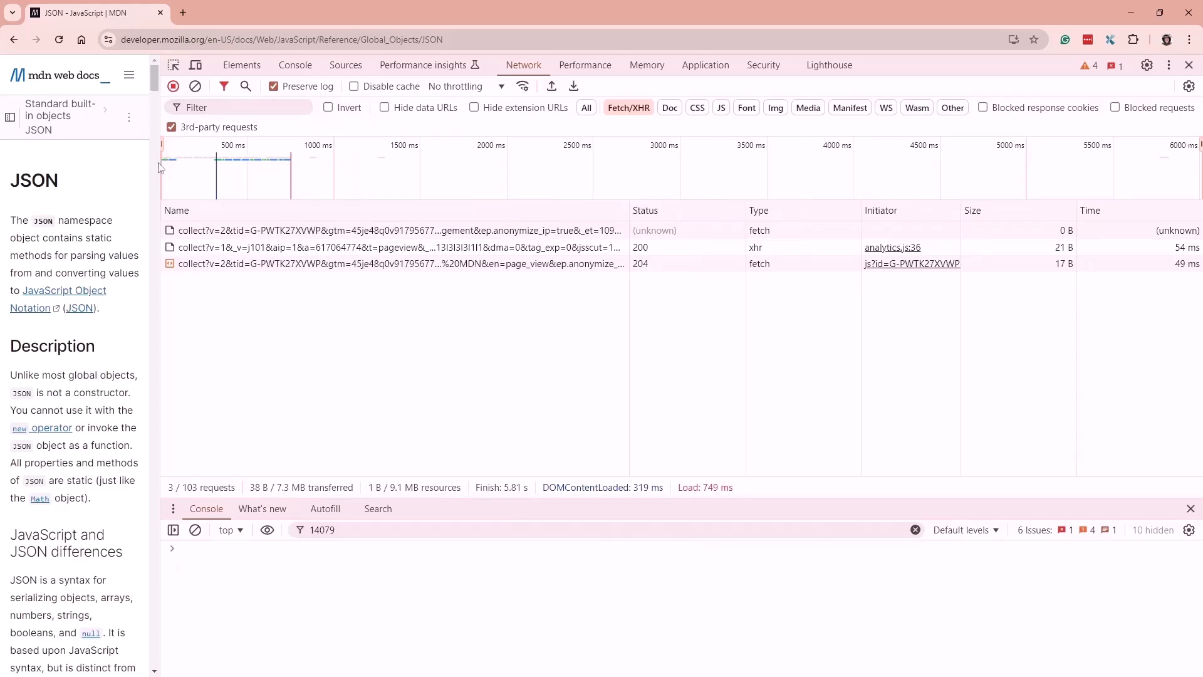
pyautogui.moveTo(160, 166); pyautogui.dragTo(636, 182)
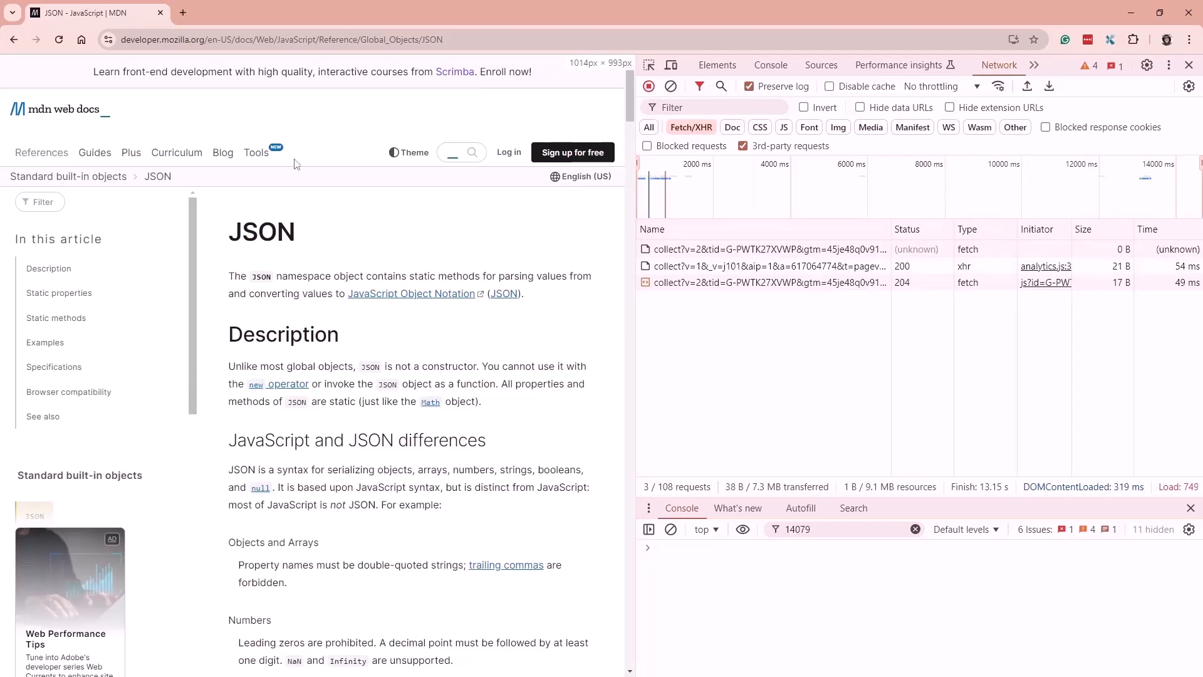
# Filter the log to Fetch/XHR requests, clear it, and reload the page
pyautogui.click(60, 41)
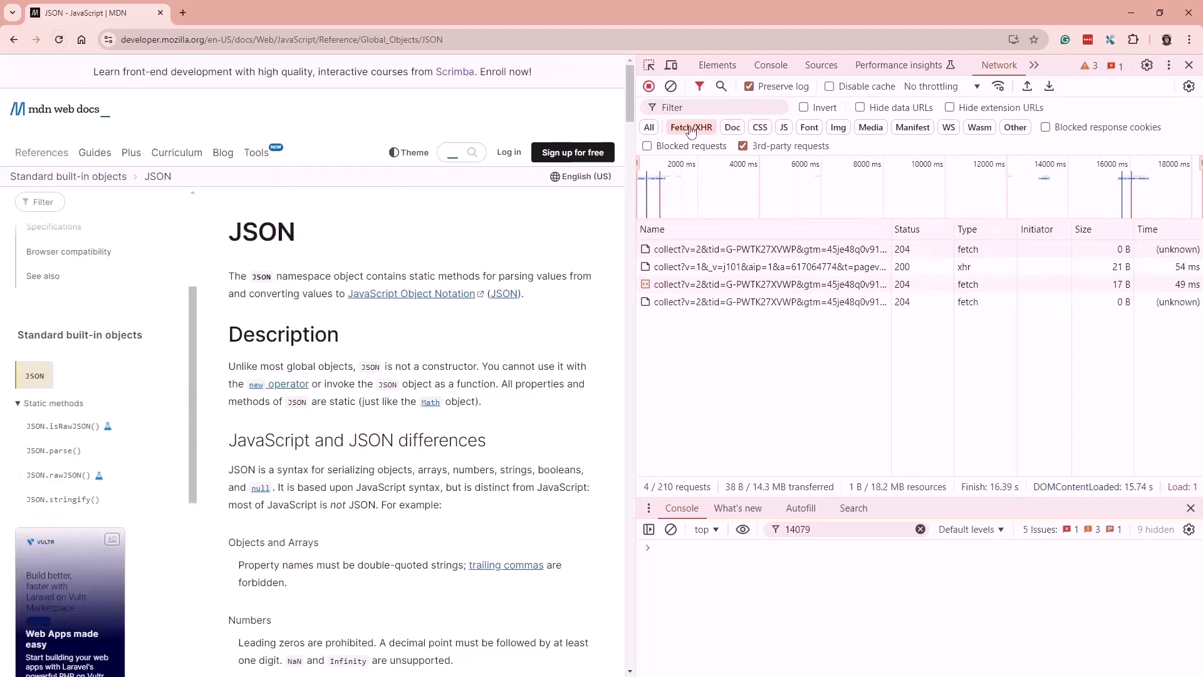
pyautogui.click(649, 127)
pyautogui.click(719, 109)
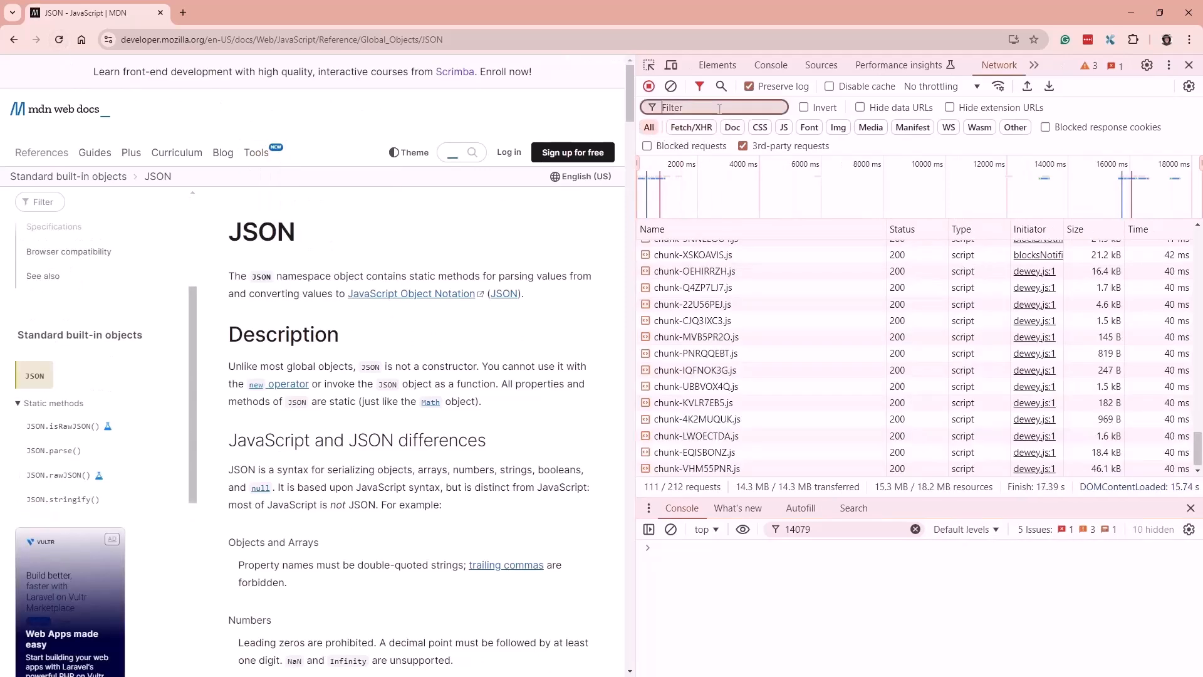
pyautogui.click(691, 127)
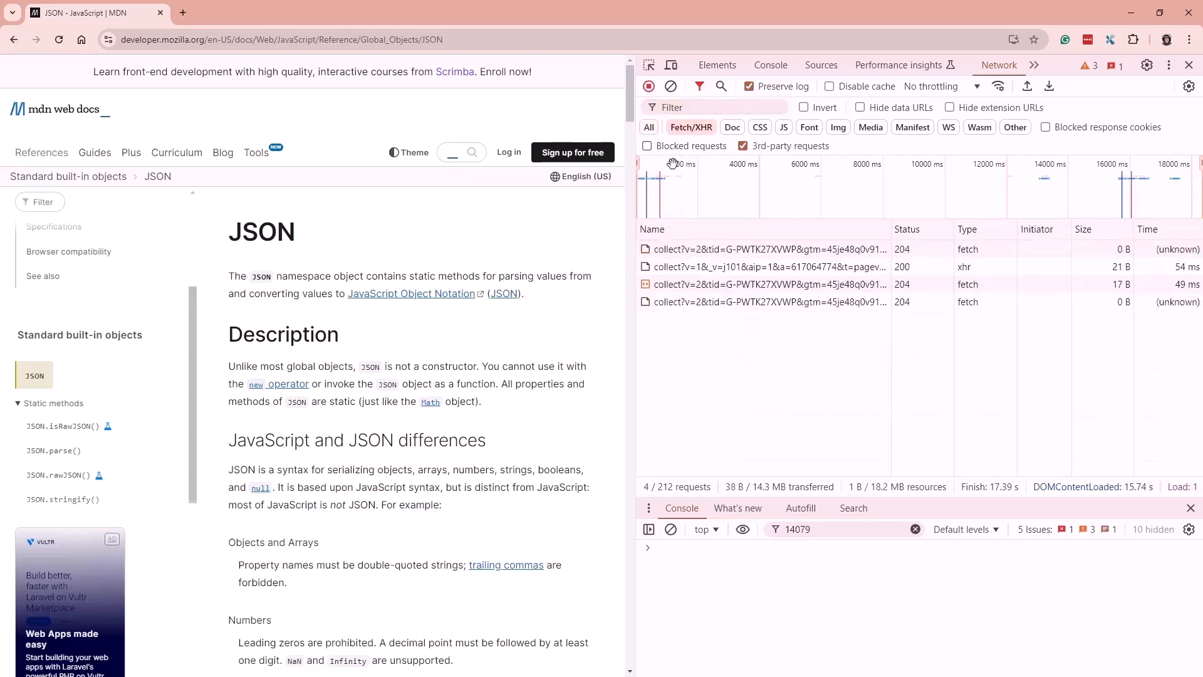
pyautogui.click(671, 86)
pyautogui.click(59, 39)
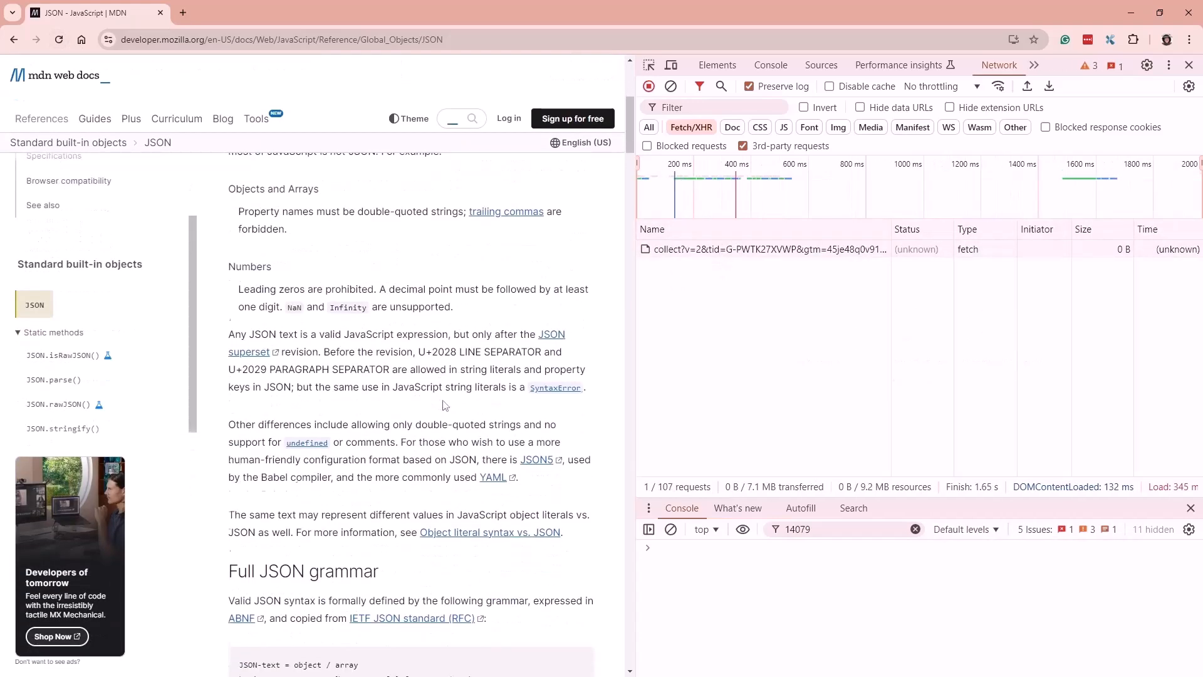
# Uncheck the 3rd-party requests option and reload so the whoami requests are listed
pyautogui.click(732, 249)
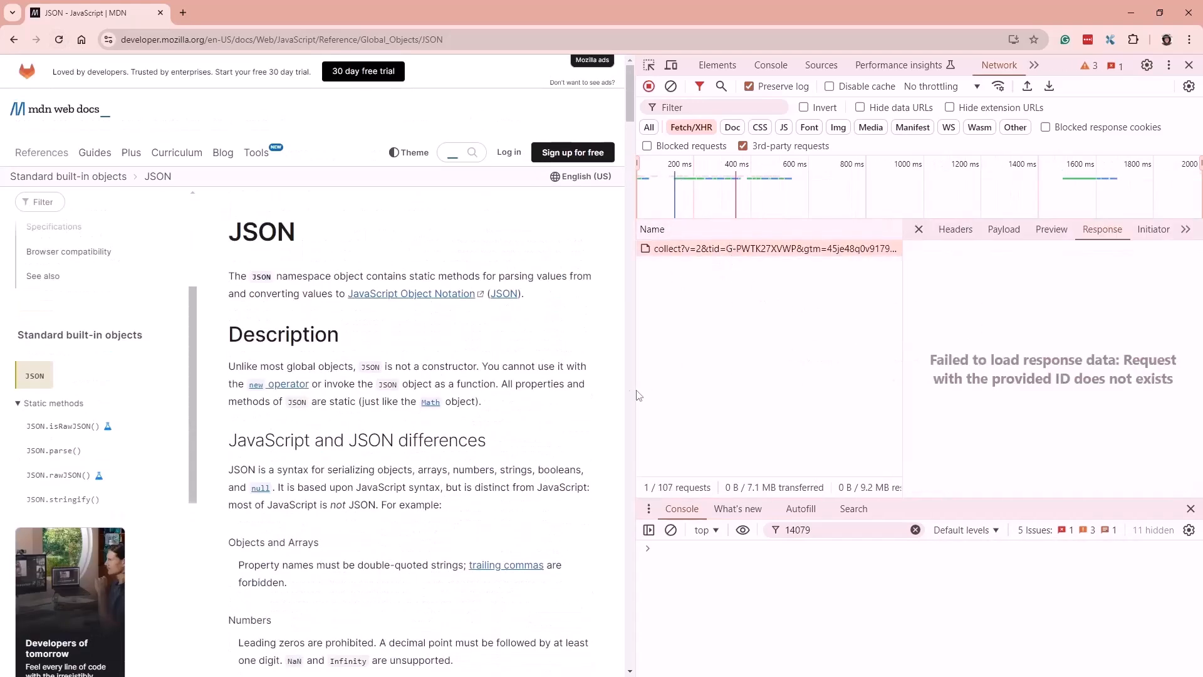
pyautogui.scroll(-20, 581, 399)
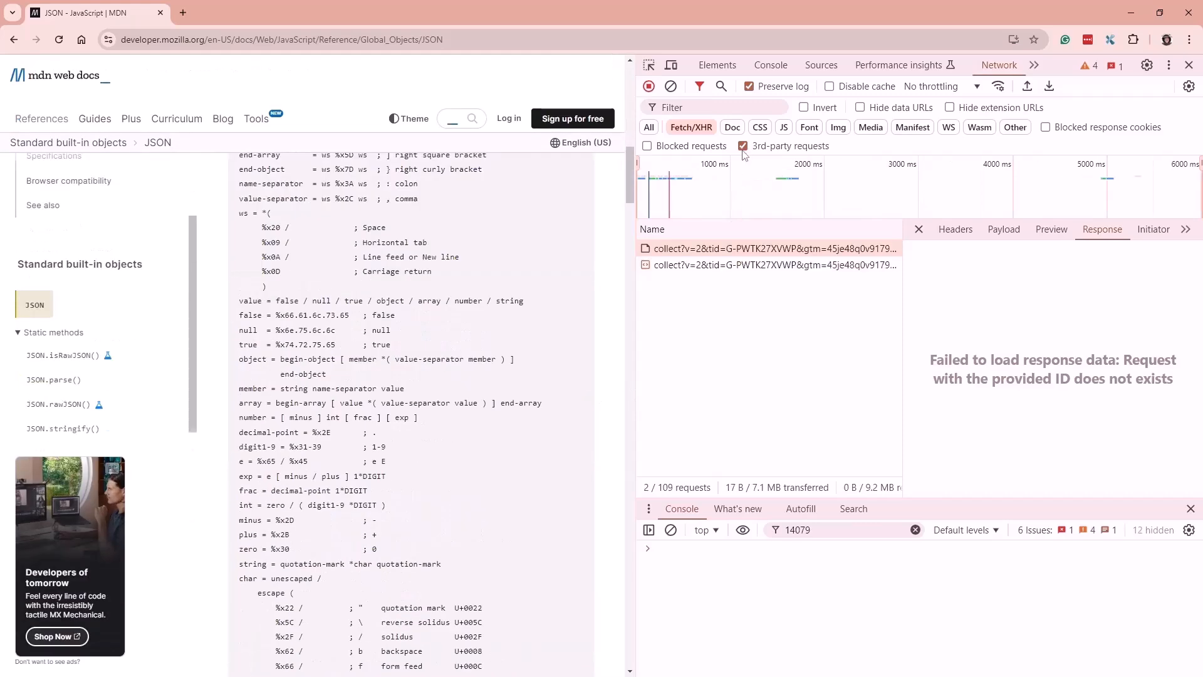
pyautogui.click(743, 146)
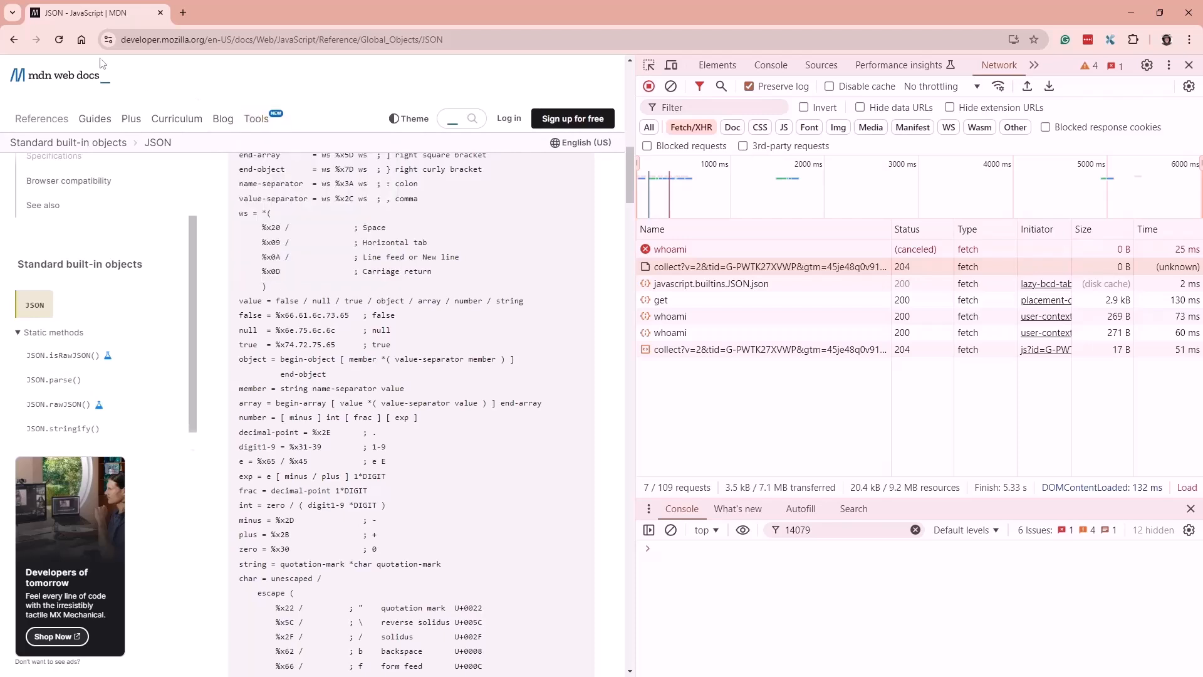
pyautogui.click(60, 40)
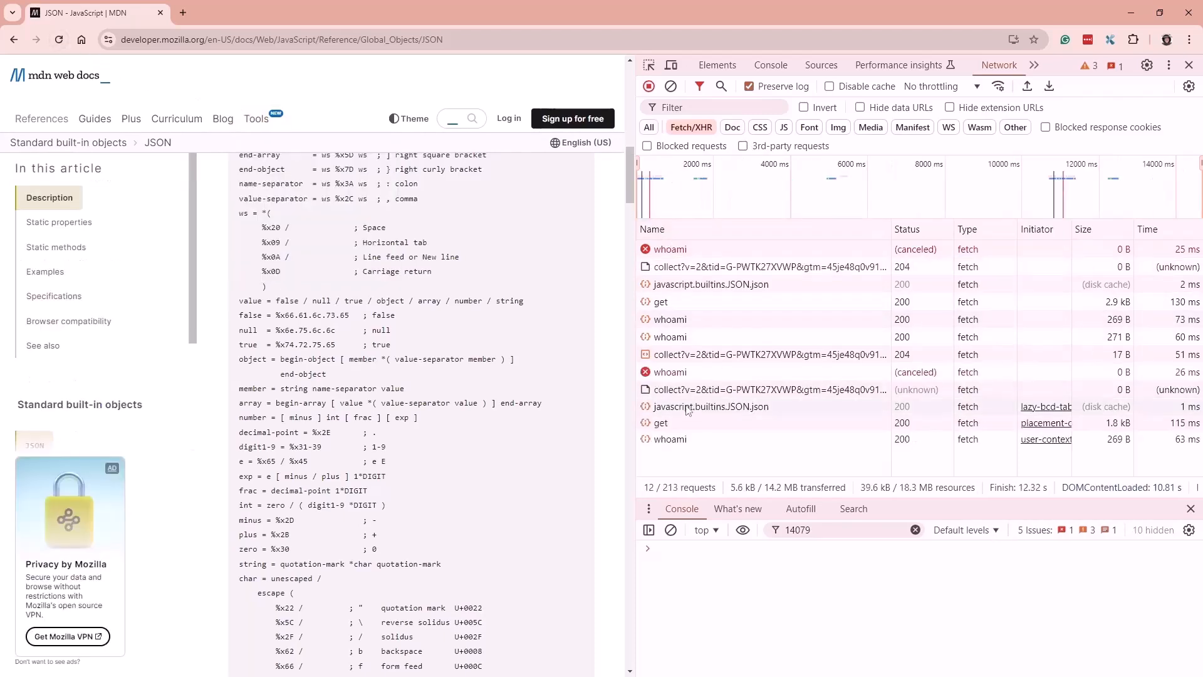
# Select the latest whoami request, widen DevTools, and show its Headers
pyautogui.click(670, 439)
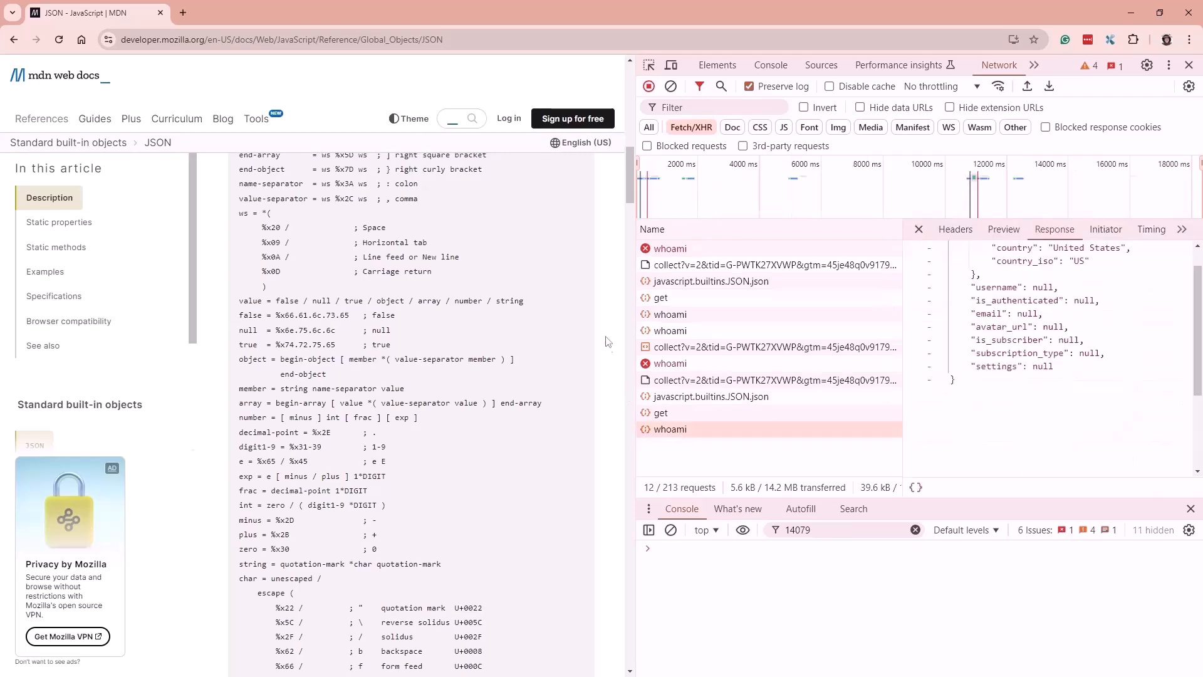
pyautogui.moveTo(634, 330); pyautogui.dragTo(266, 330)
pyautogui.click(592, 211)
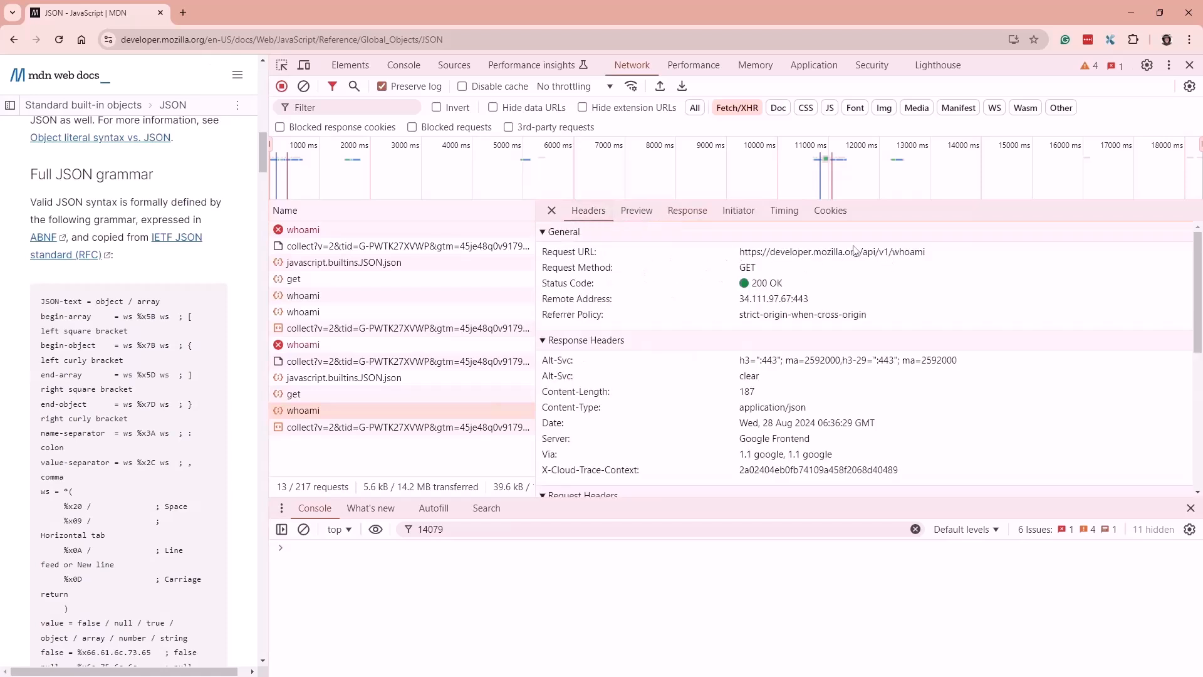
# Highlight the /api/v1/whoami URL, GET method and 200 OK status values
pyautogui.moveTo(741, 254); pyautogui.dragTo(928, 258)
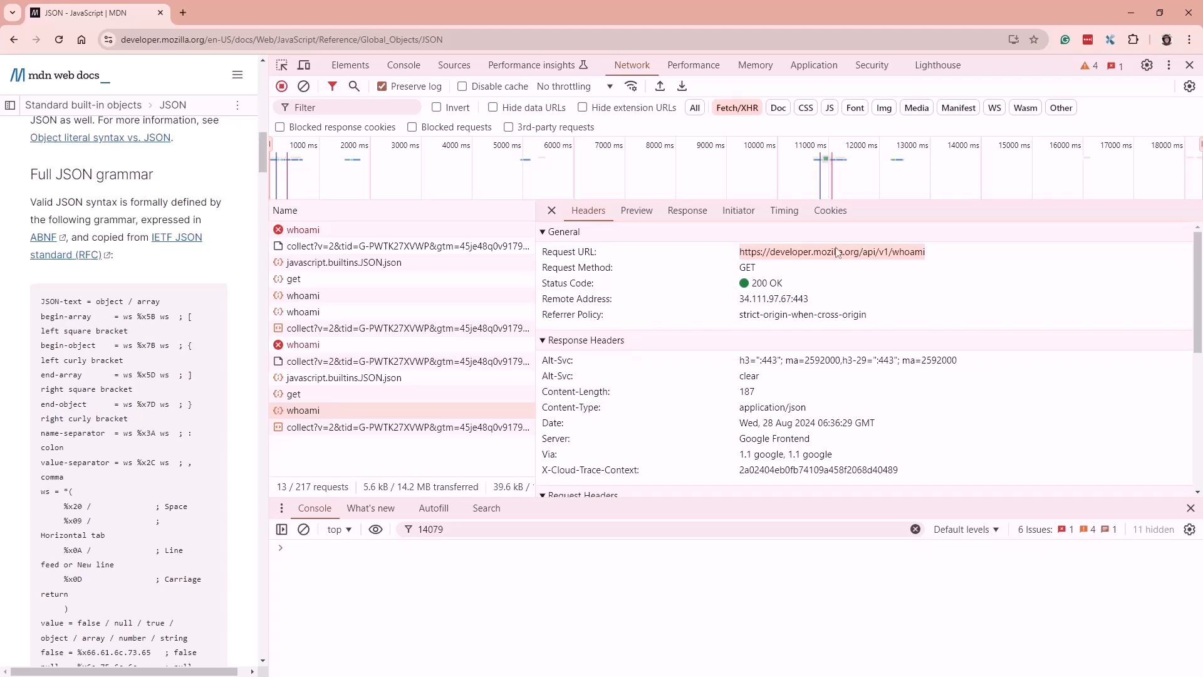
pyautogui.click(768, 268)
pyautogui.moveTo(743, 270); pyautogui.dragTo(820, 278)
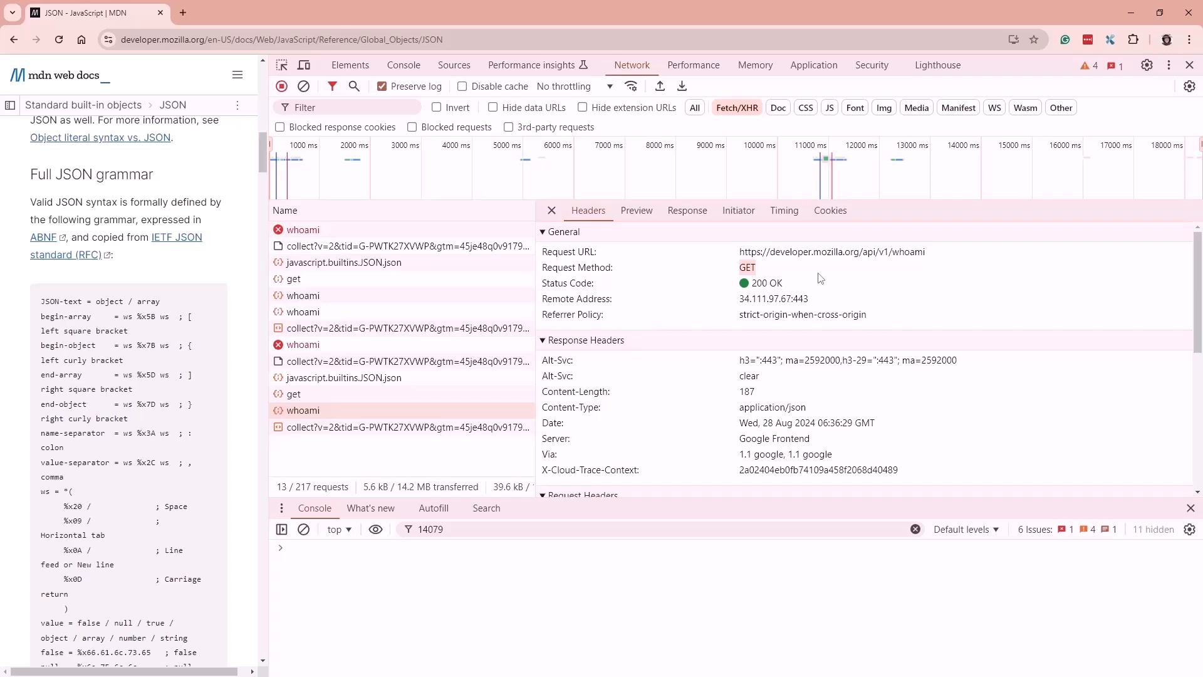
pyautogui.tripleClick(772, 285)
pyautogui.click(850, 292)
# Collapse and re-expand the whoami Request and Response Headers sections
pyautogui.scroll(-2, 634, 339)
pyautogui.scroll(2, 634, 341)
pyautogui.scroll(-2, 639, 316)
pyautogui.scroll(2, 632, 312)
pyautogui.scroll(-2, 633, 312)
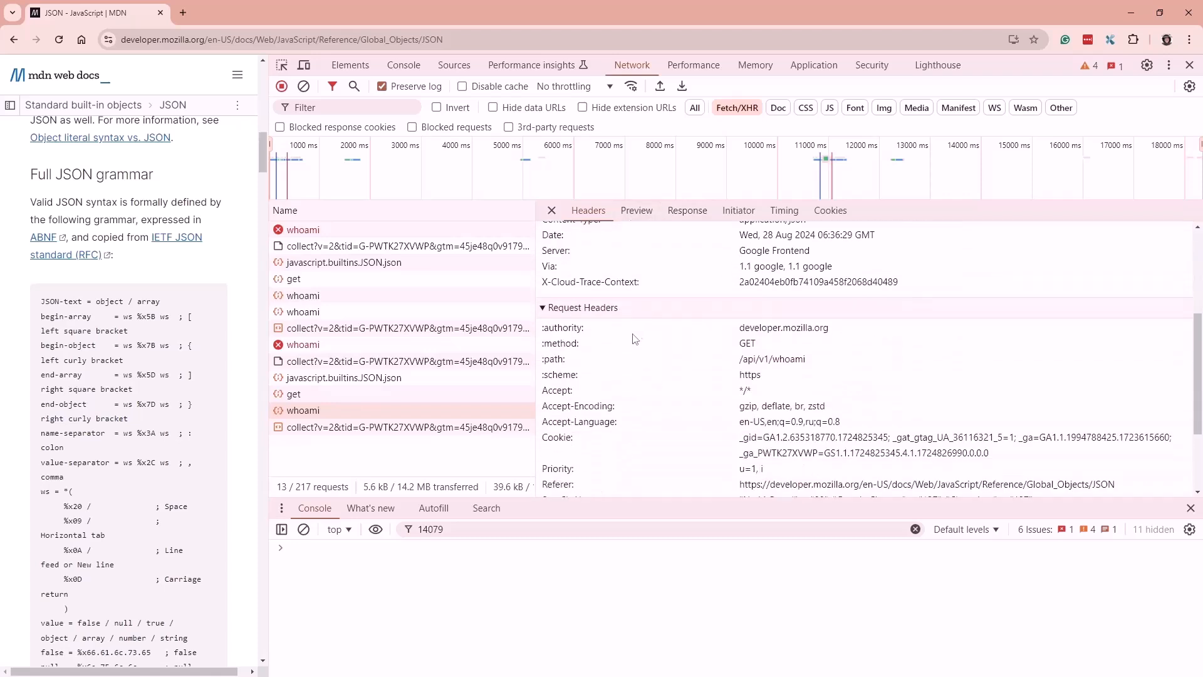
pyautogui.click(627, 307)
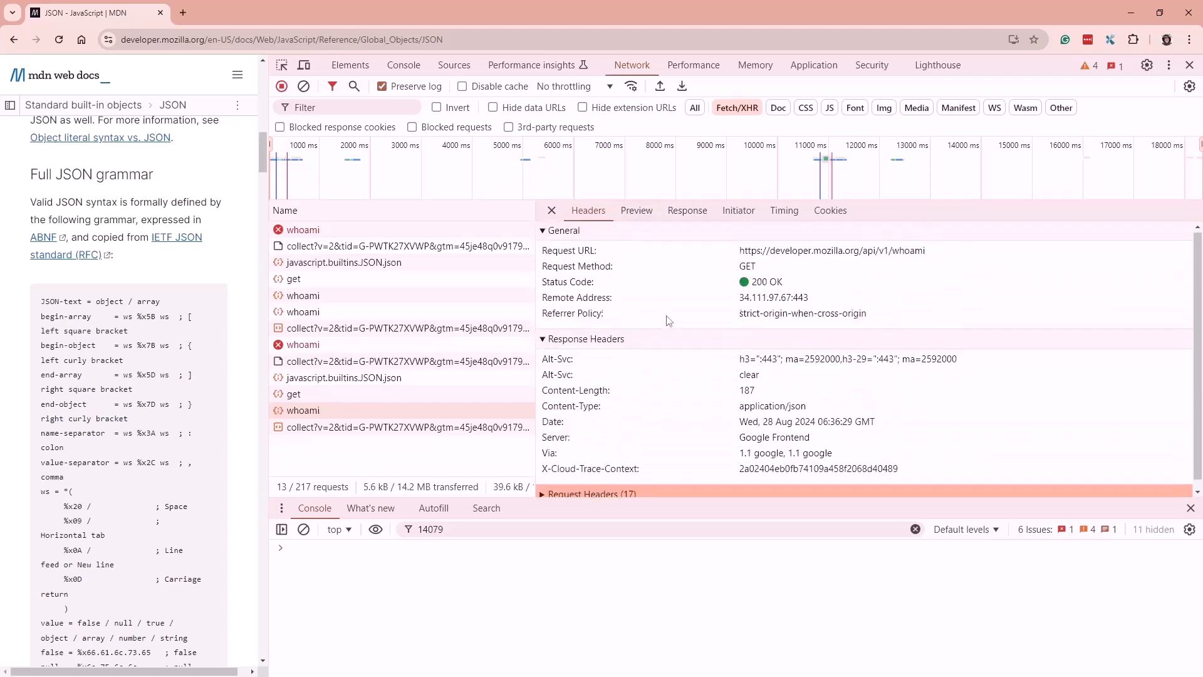
pyautogui.click(634, 345)
pyautogui.click(635, 342)
pyautogui.scroll(-1, 634, 376)
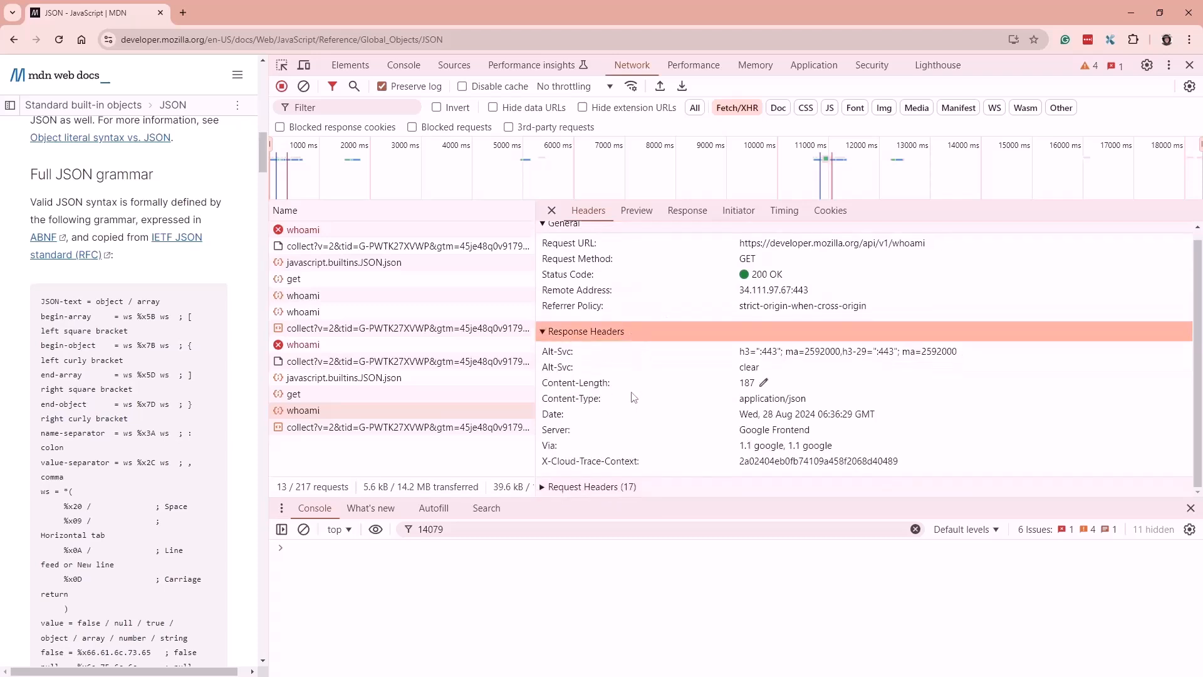
pyautogui.click(597, 488)
# Scroll through the whoami request headers to review them
pyautogui.scroll(-4, 681, 404)
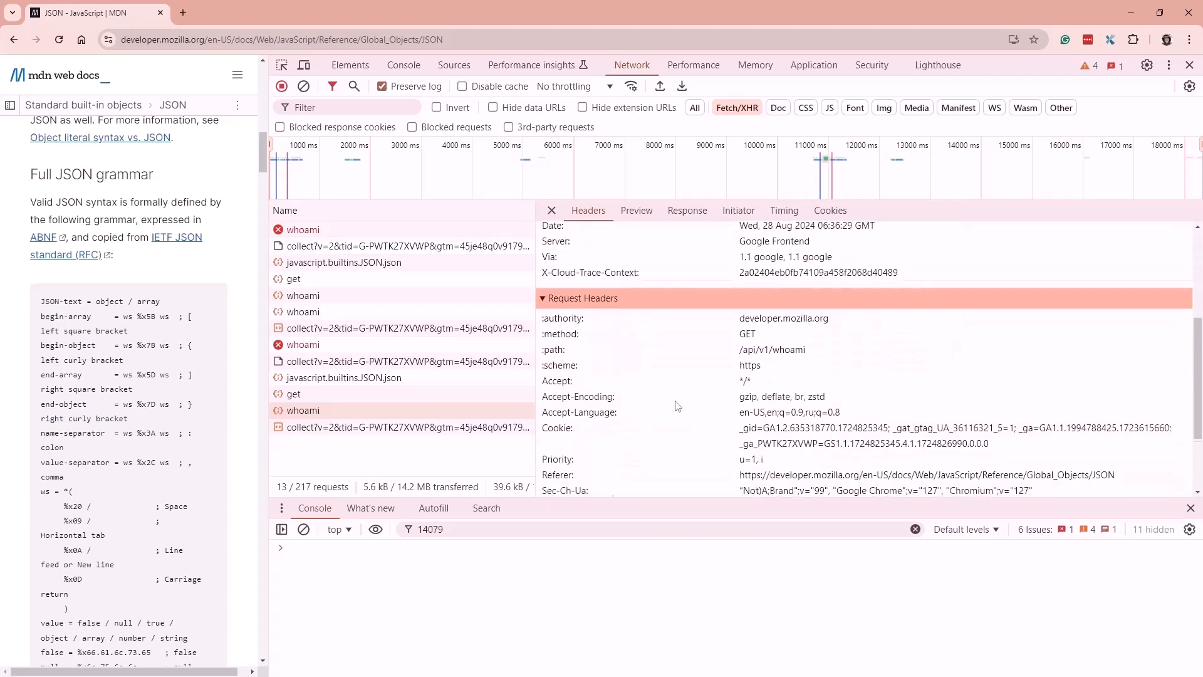
pyautogui.scroll(-2, 682, 402)
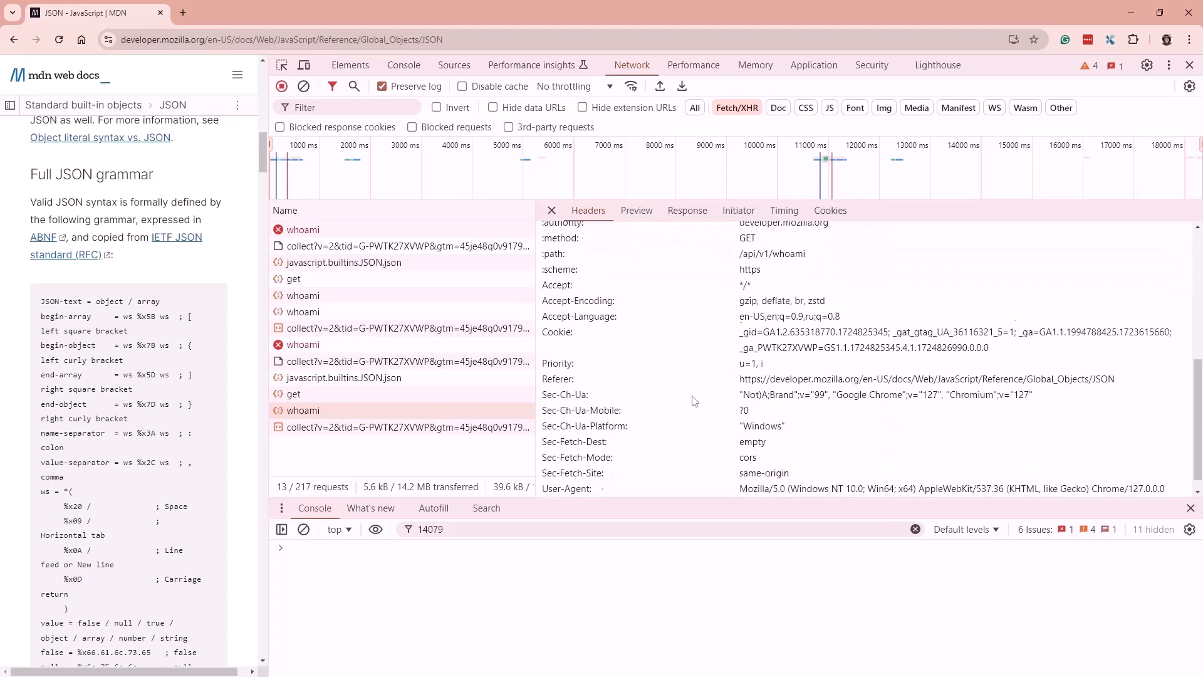
pyautogui.scroll(6, 689, 401)
pyautogui.scroll(-2, 694, 399)
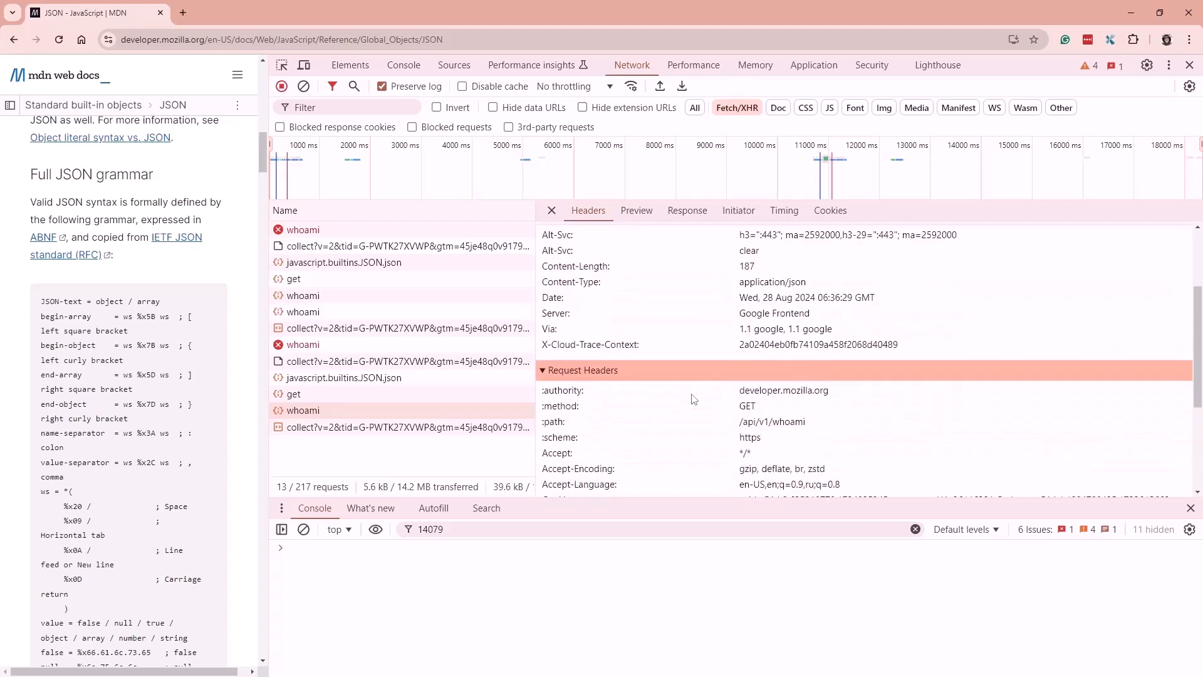
pyautogui.scroll(-3, 699, 391)
pyautogui.scroll(4, 700, 391)
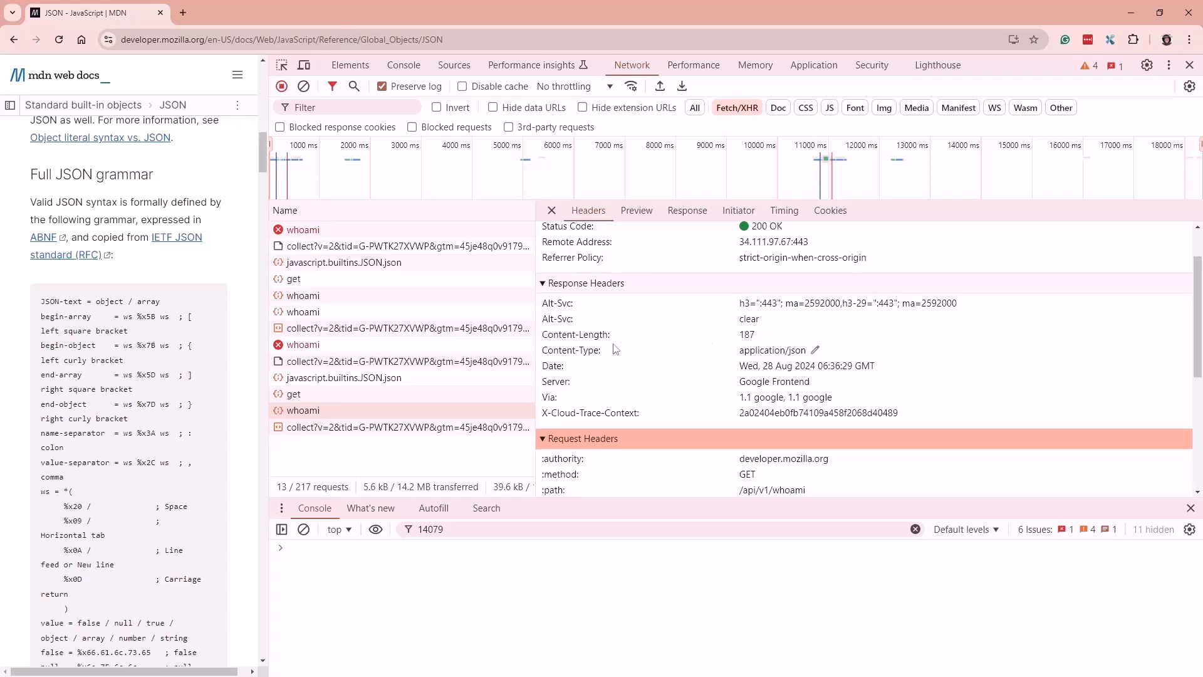
pyautogui.scroll(2, 610, 350)
pyautogui.scroll(-2, 648, 348)
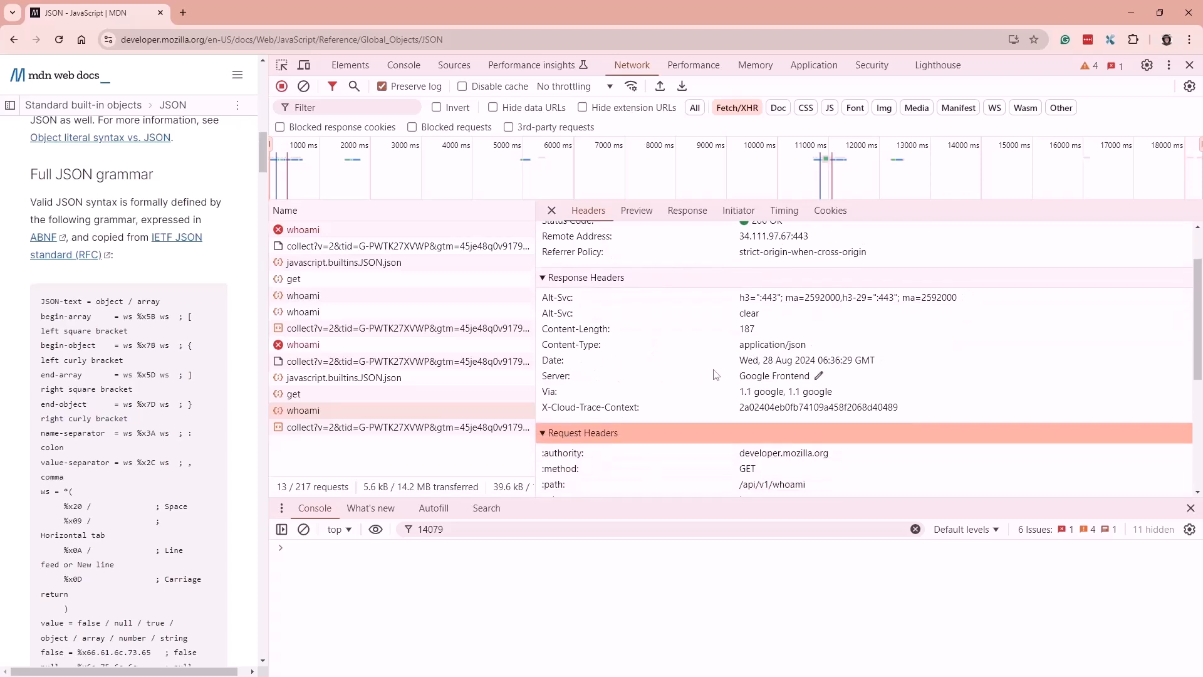
pyautogui.scroll(2, 719, 376)
pyautogui.scroll(-10, 723, 336)
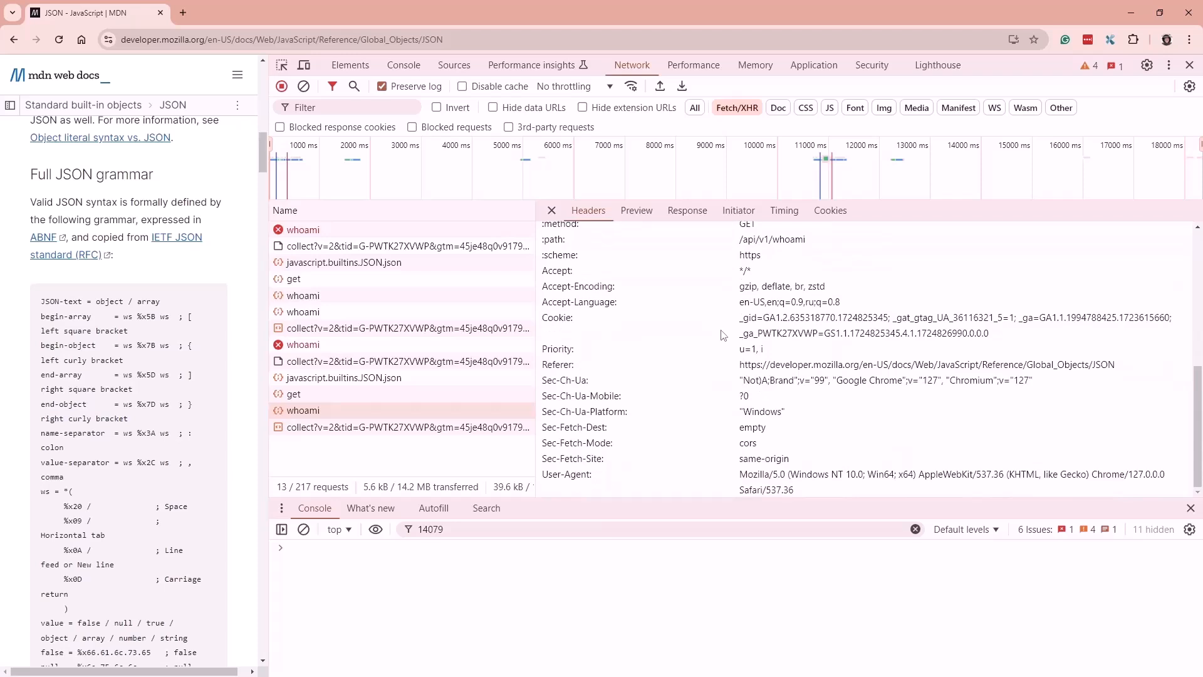
pyautogui.scroll(4, 719, 326)
pyautogui.scroll(-4, 726, 327)
pyautogui.scroll(2, 752, 332)
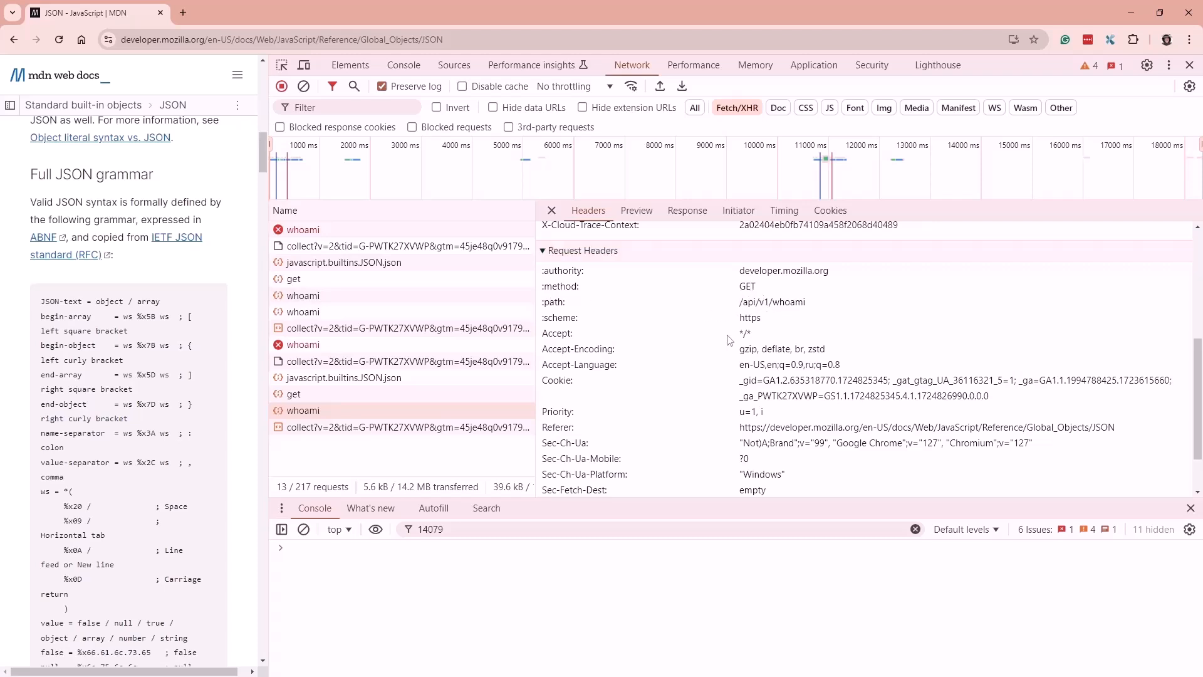
pyautogui.scroll(-2, 735, 341)
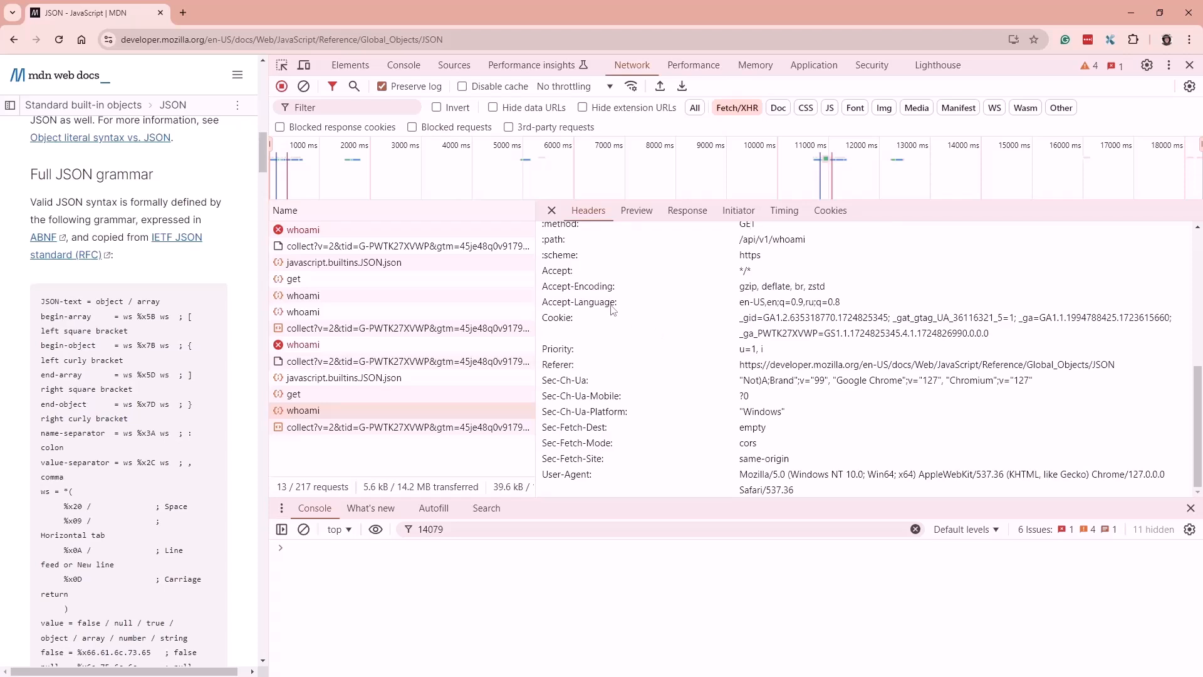
# Highlight the Accept-Language header value, then show the parsed JSON Preview
pyautogui.moveTo(616, 316); pyautogui.dragTo(738, 302)
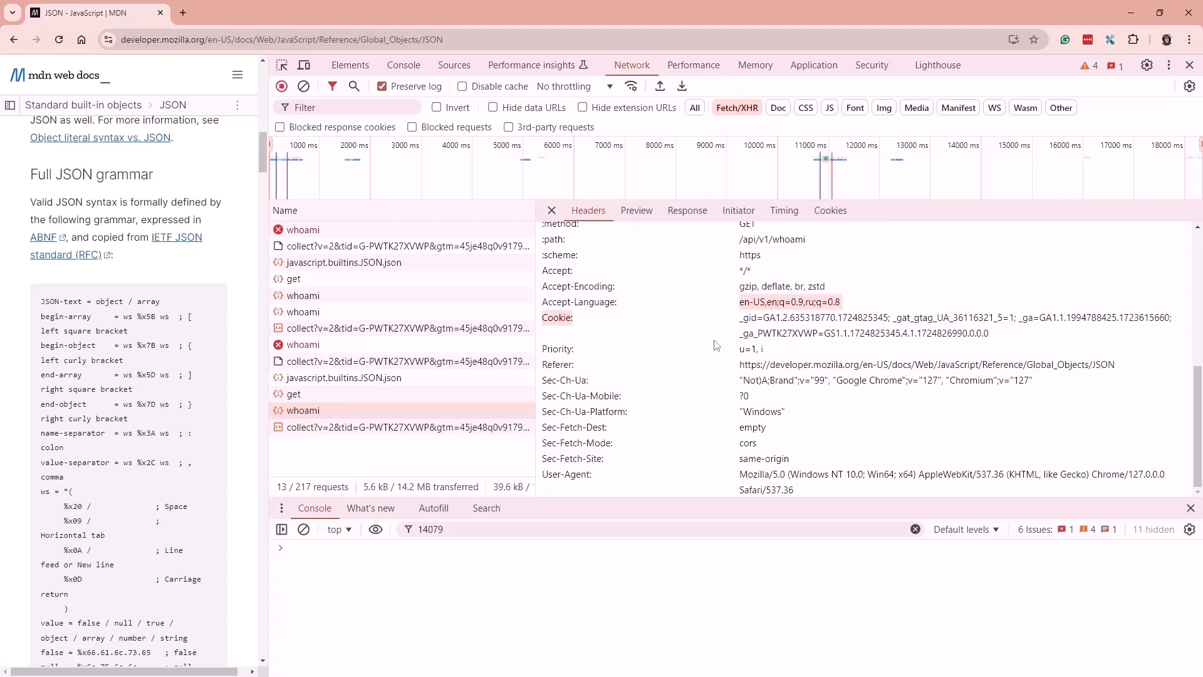
pyautogui.click(679, 367)
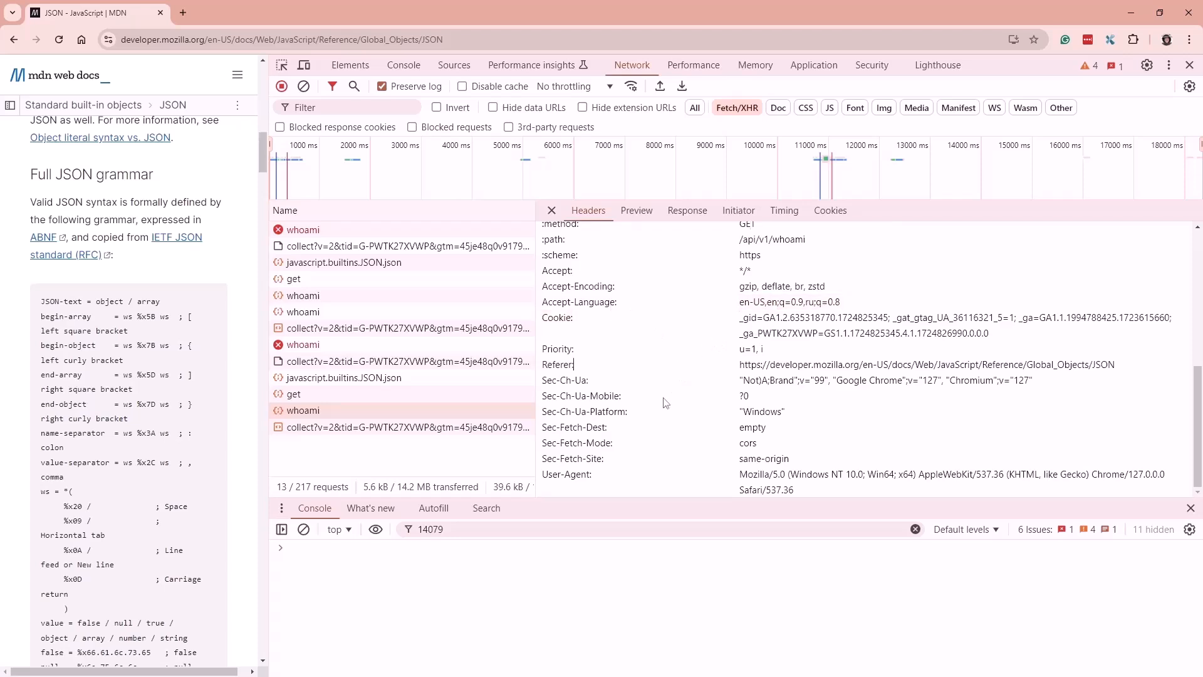
pyautogui.click(636, 210)
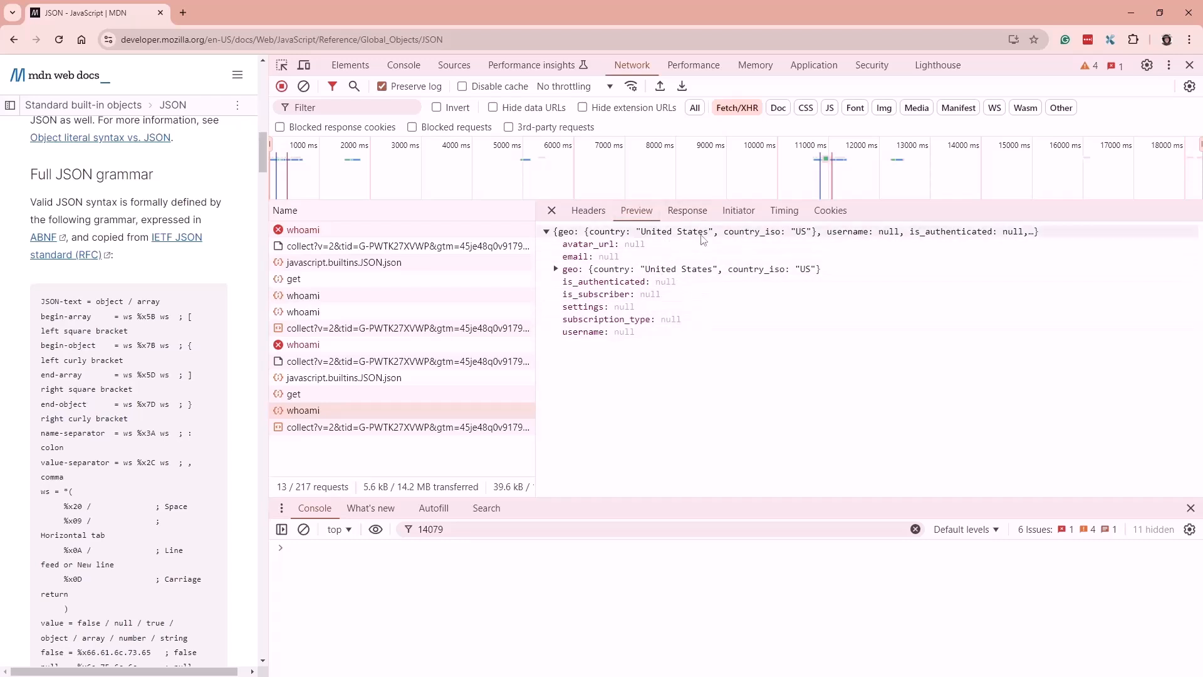
# Expand geo in the Preview, then select the whole raw JSON response body
pyautogui.click(688, 211)
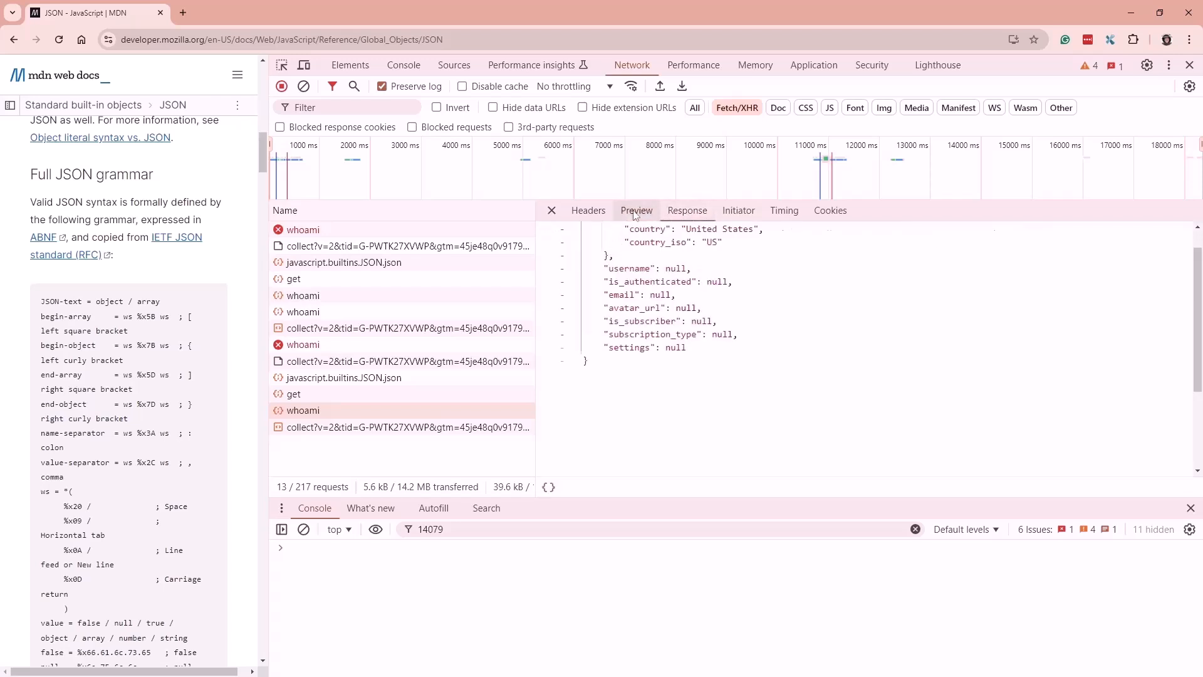
pyautogui.click(636, 210)
pyautogui.click(555, 269)
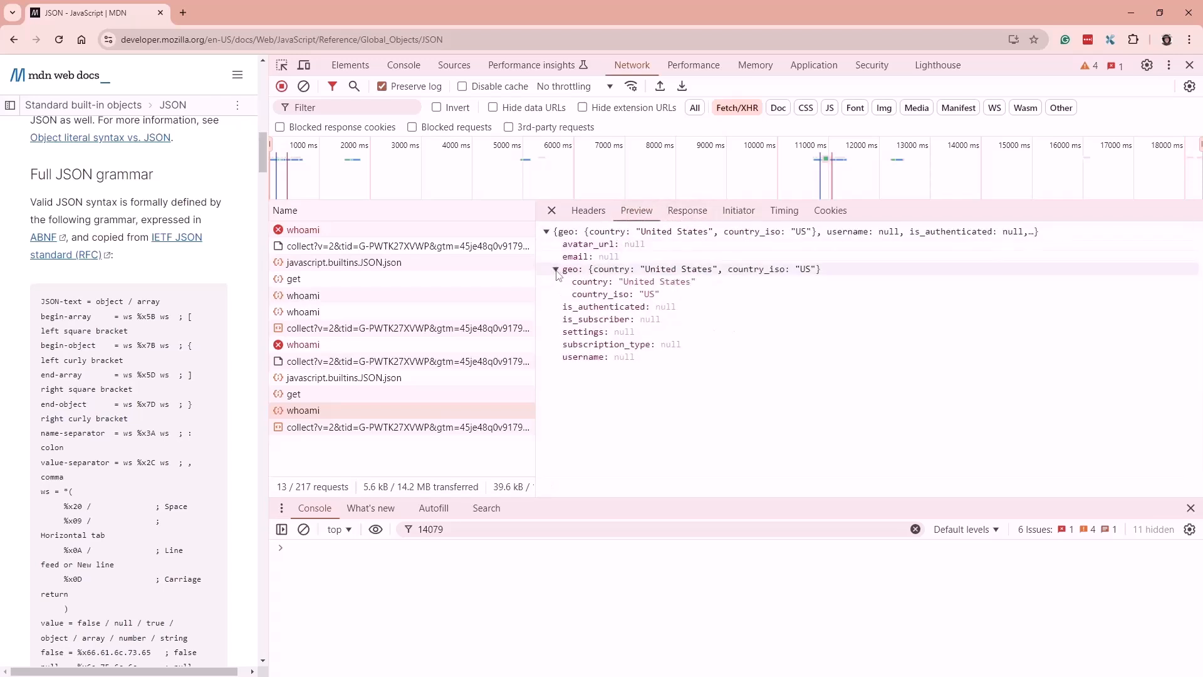
pyautogui.click(687, 210)
pyautogui.scroll(1, 697, 307)
pyautogui.moveTo(686, 384); pyautogui.dragTo(637, 387)
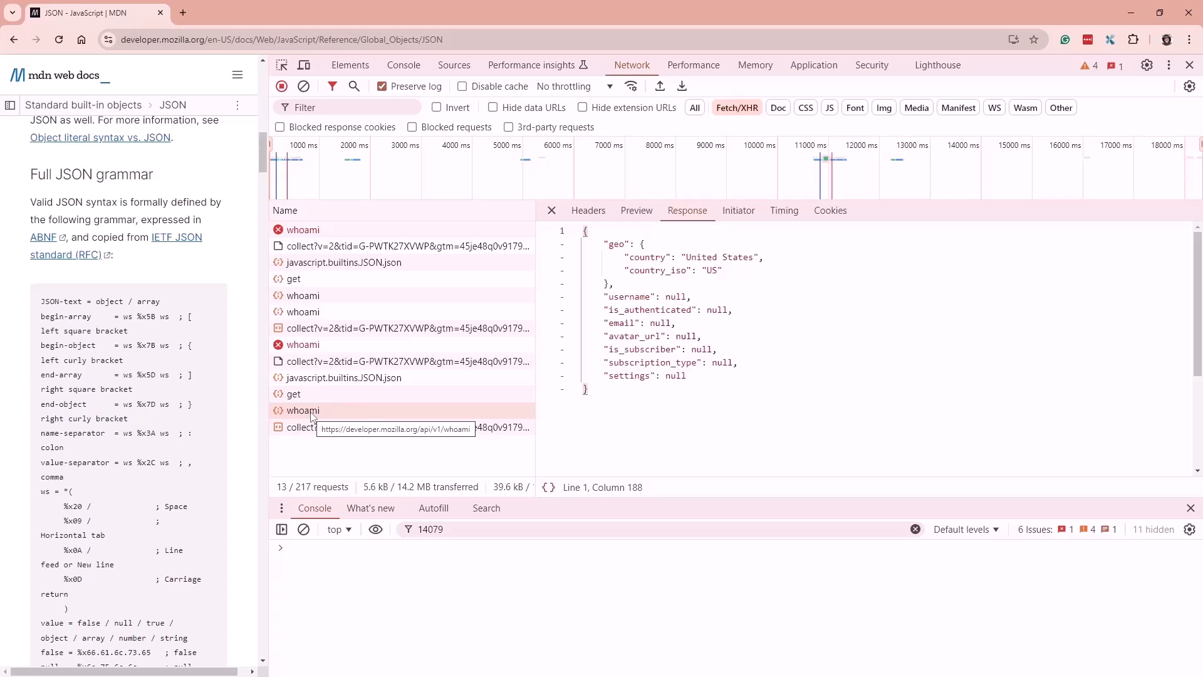
# Check the Initiator tab, return to Headers and highlight https in the request URL
pyautogui.click(738, 210)
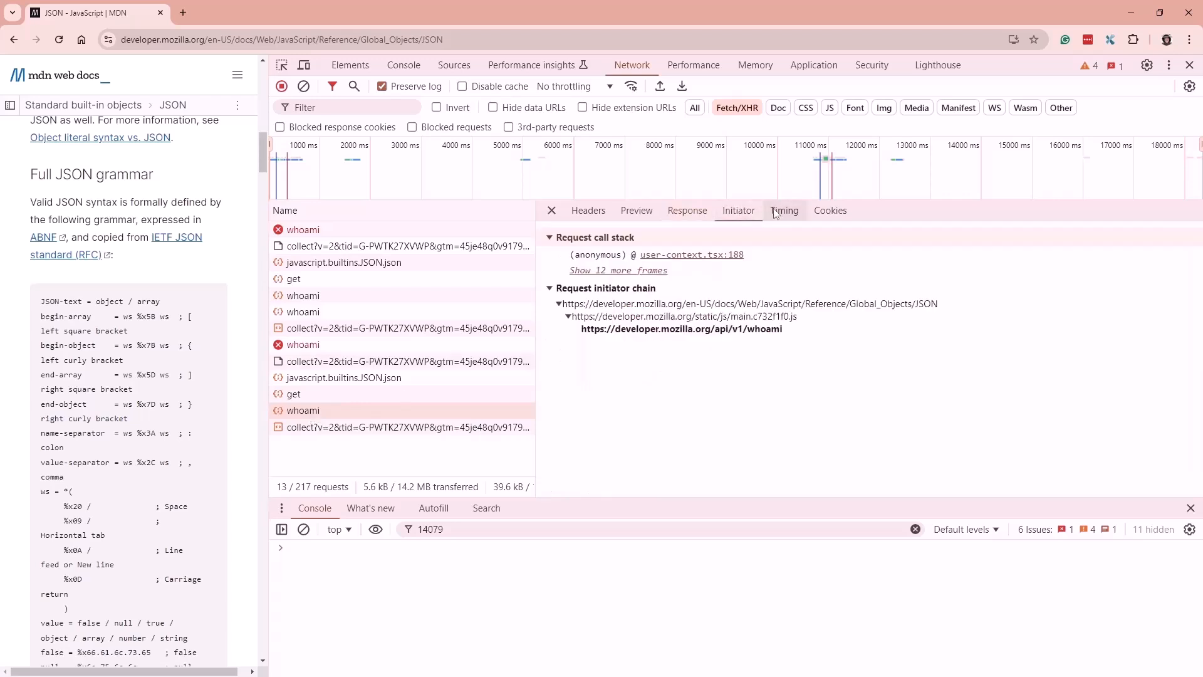
pyautogui.click(589, 210)
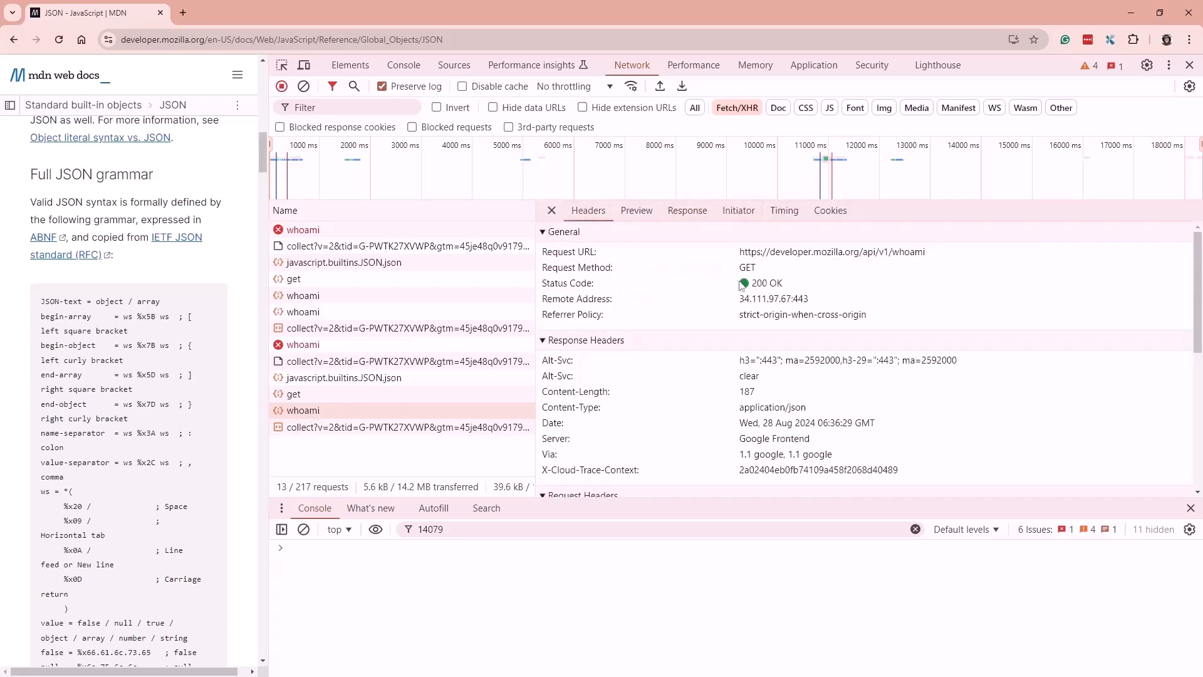
pyautogui.moveTo(739, 252); pyautogui.dragTo(763, 258)
pyautogui.click(158, 34)
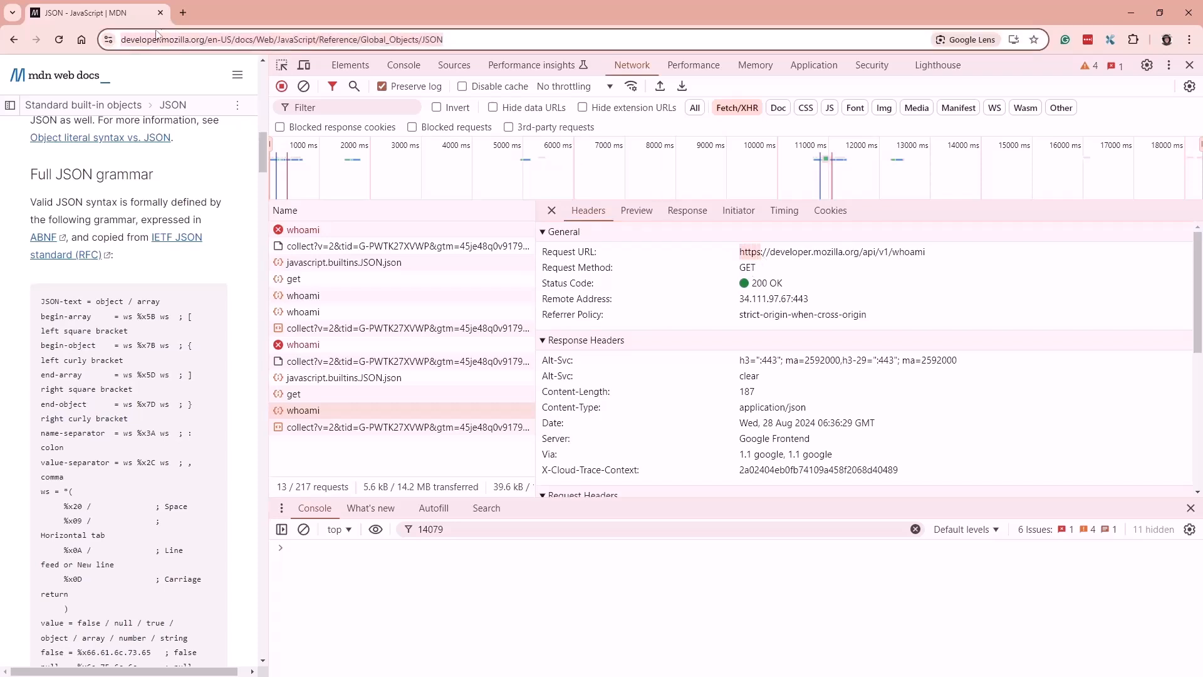
# Check the site's connection info, then select part of the raw JSON response
pyautogui.click(108, 40)
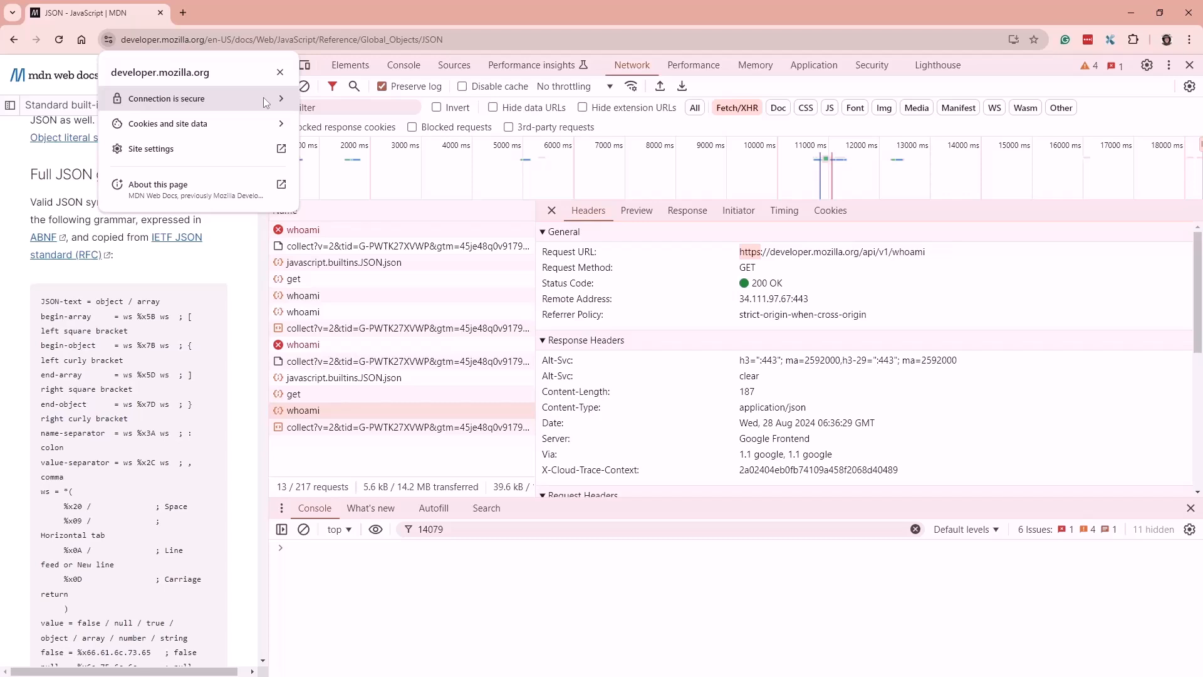
pyautogui.click(683, 214)
pyautogui.moveTo(593, 391); pyautogui.dragTo(690, 406)
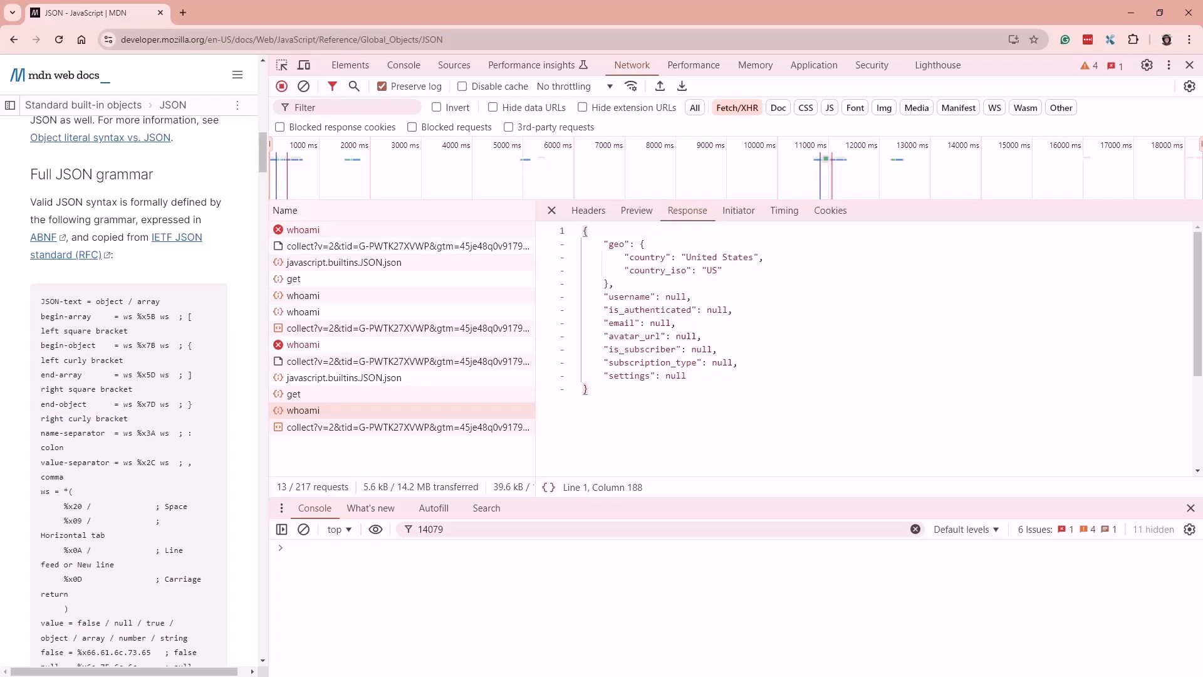
pyautogui.click(177, 39)
pyautogui.moveTo(143, 38); pyautogui.dragTo(121, 39)
pyautogui.click(140, 41)
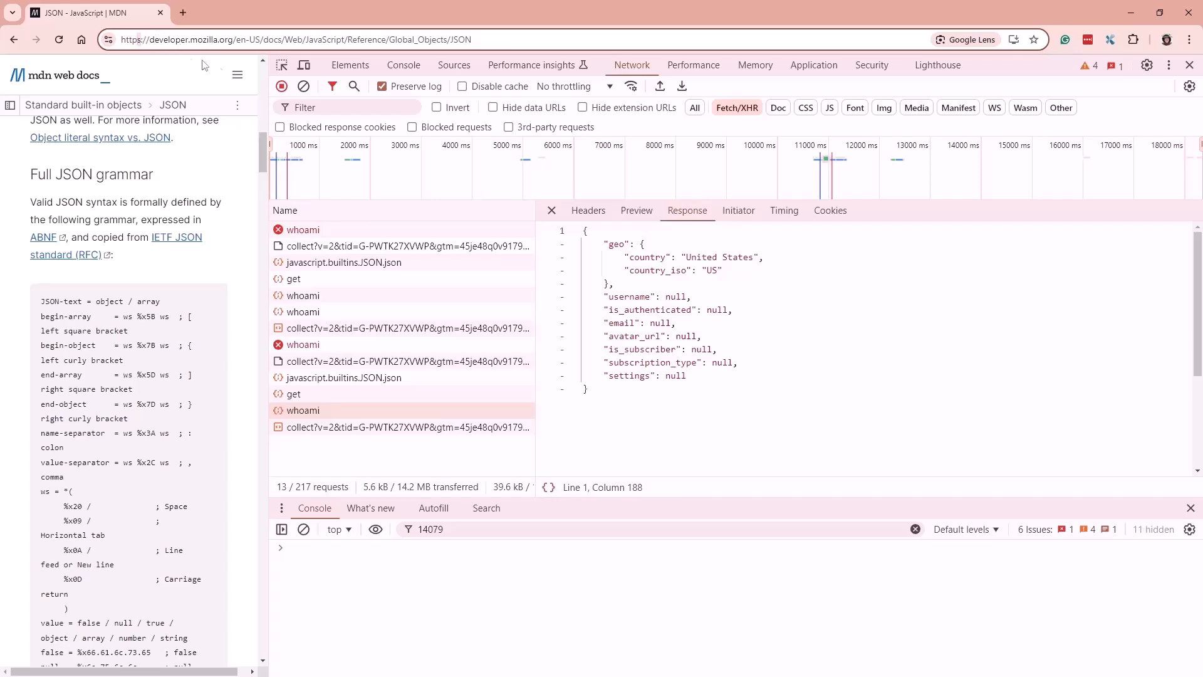
# Load the MDN page at http instead of https and inspect the address protocol
pyautogui.press('BackSpace')
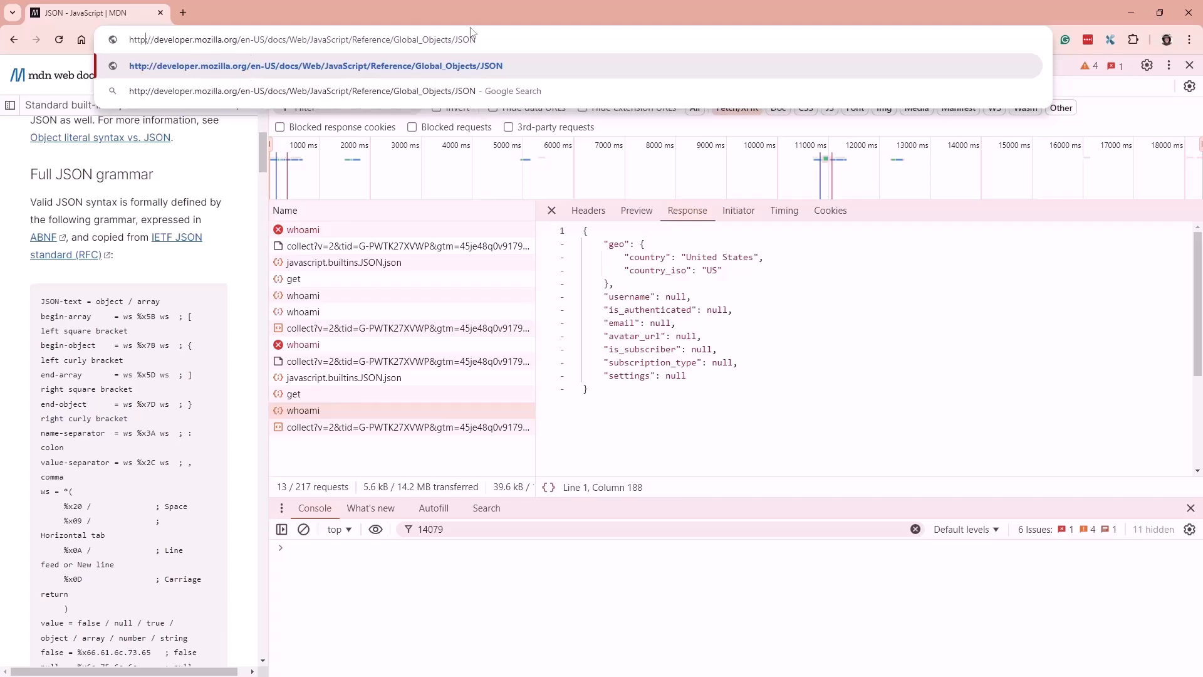
pyautogui.press('Return')
pyautogui.click(139, 41)
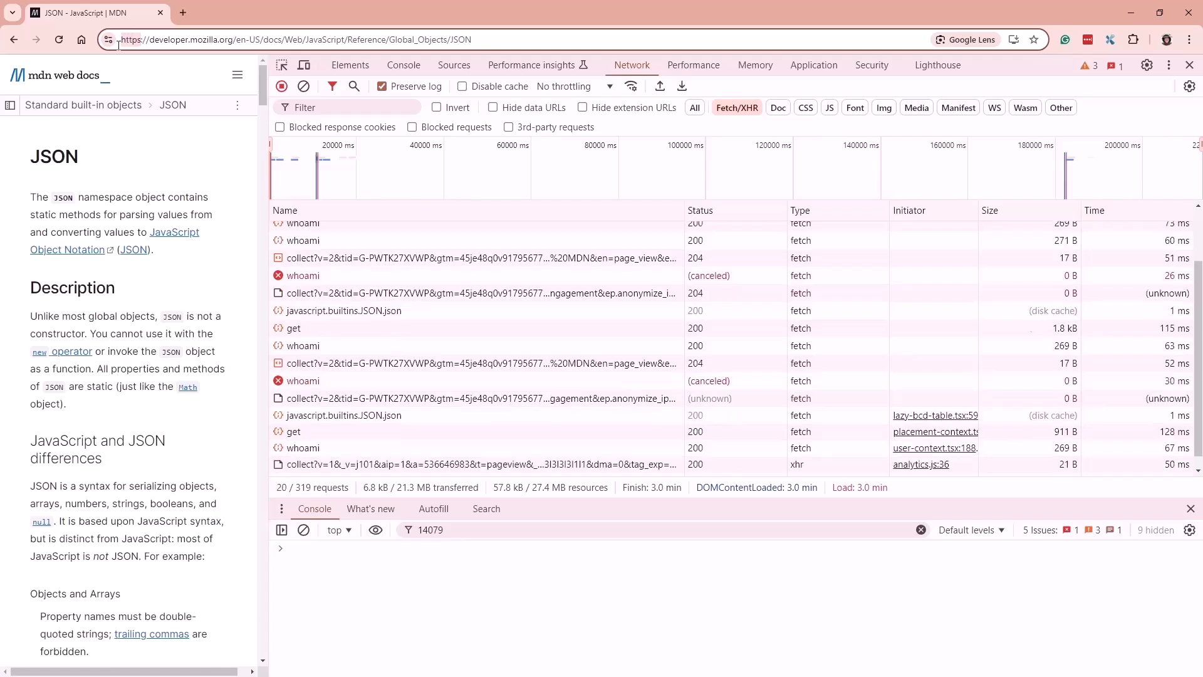
pyautogui.moveTo(121, 41); pyautogui.dragTo(486, 30)
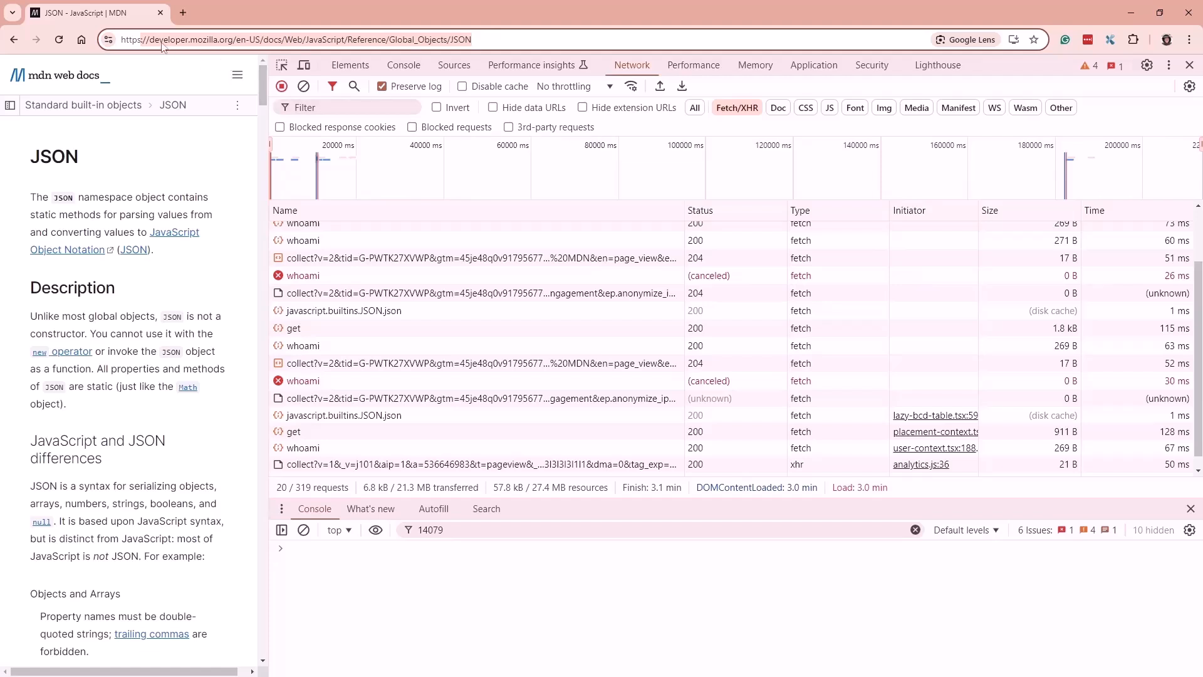
pyautogui.click(132, 40)
pyautogui.doubleClick(131, 40)
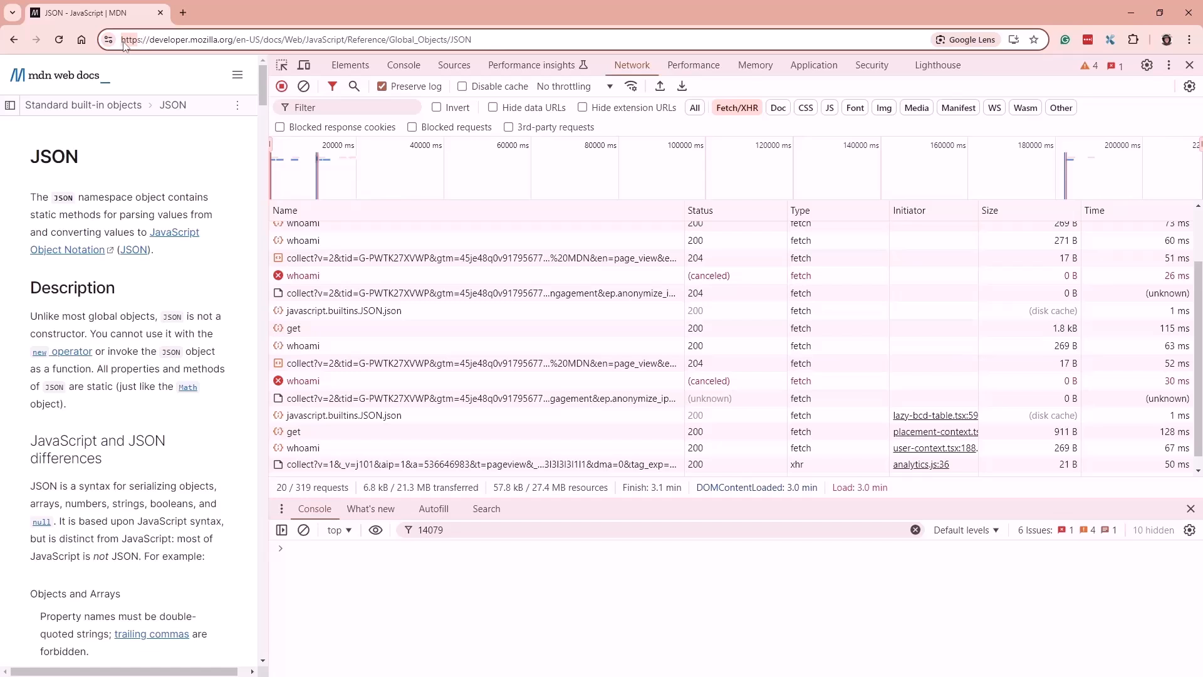
pyautogui.click(139, 43)
# View and close the site information popup, then advance to the HTTP Methods slide
pyautogui.click(109, 40)
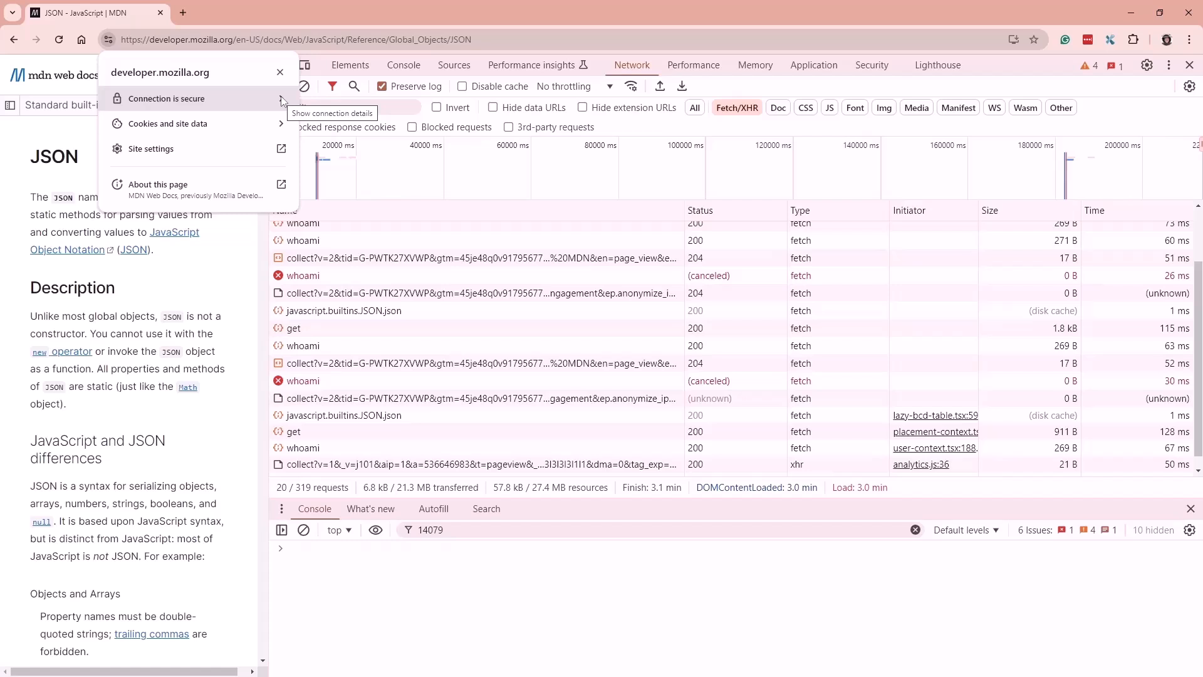
pyautogui.click(483, 572)
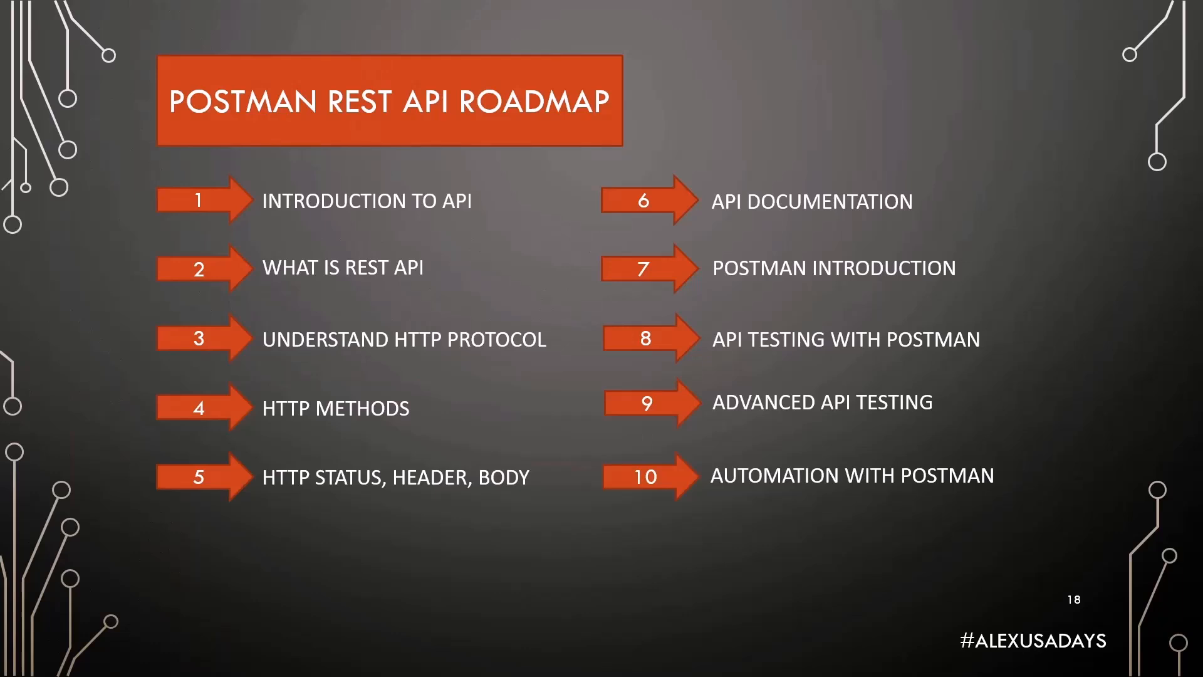
pyautogui.press('Right')
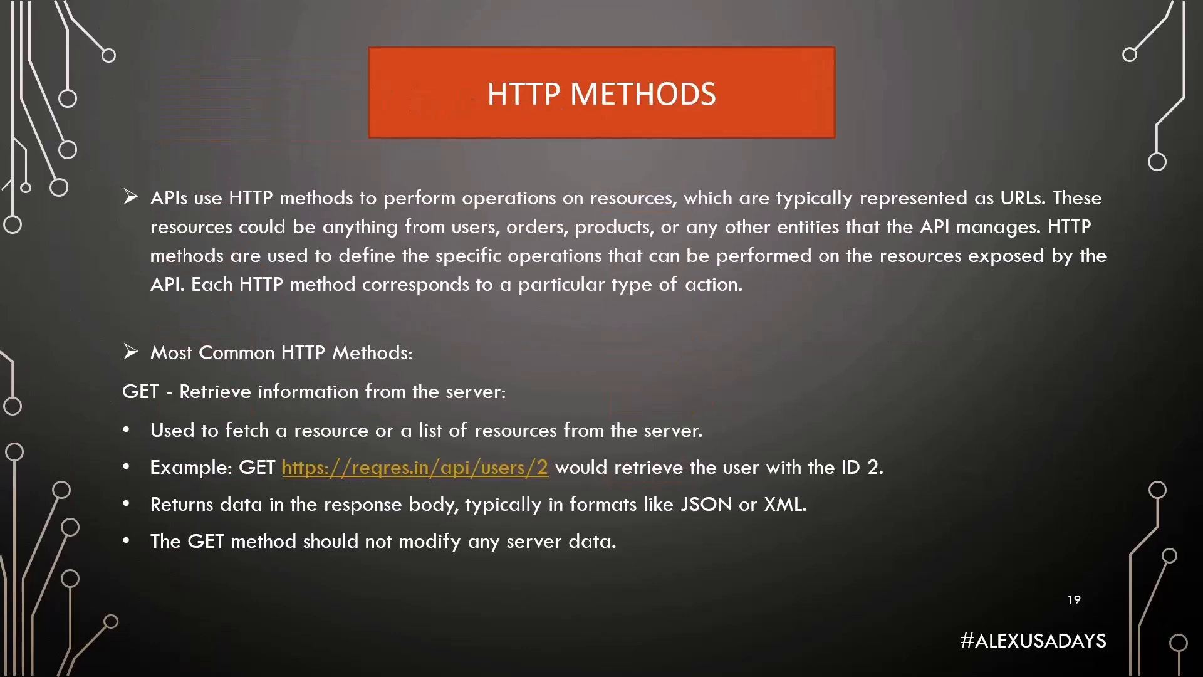
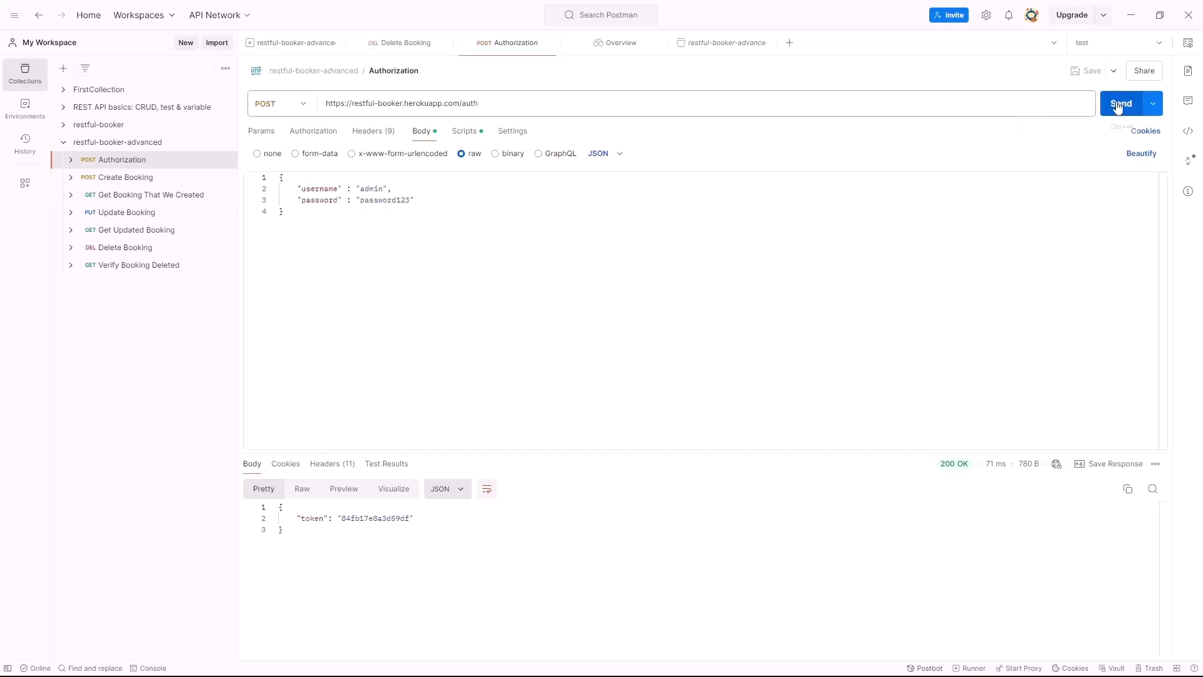
# Add a 'Status code is 200' test after the token line in Authorization's post-response script and save
pyautogui.moveTo(943, 466)
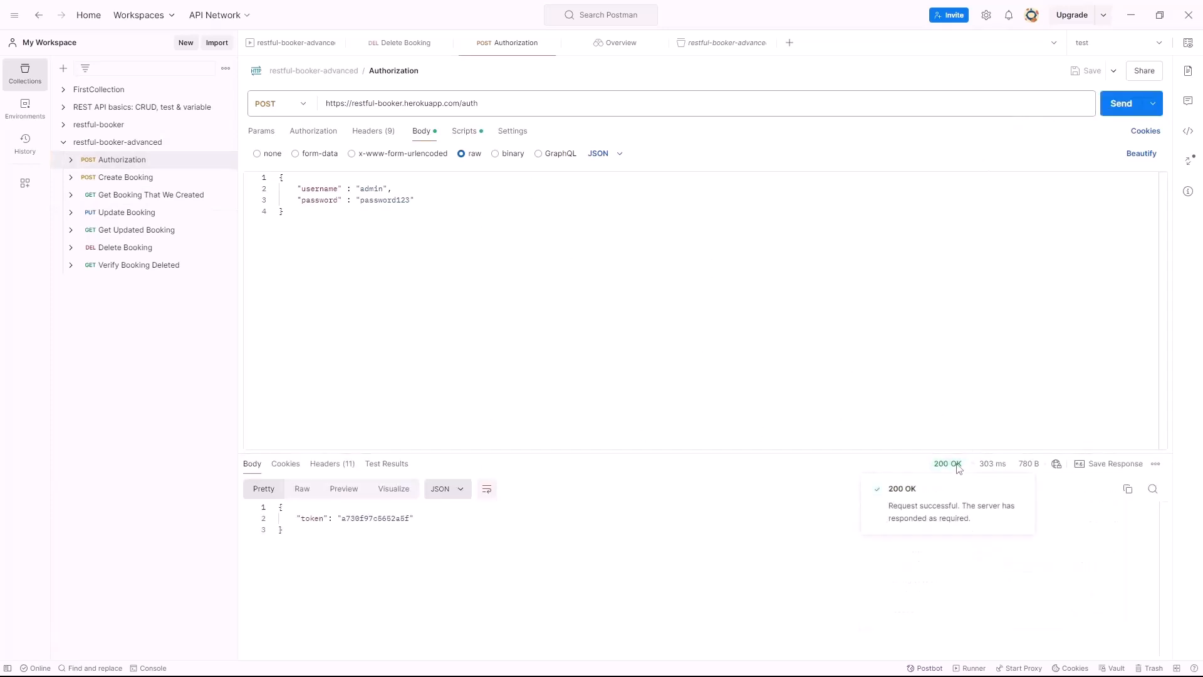
pyautogui.click(463, 139)
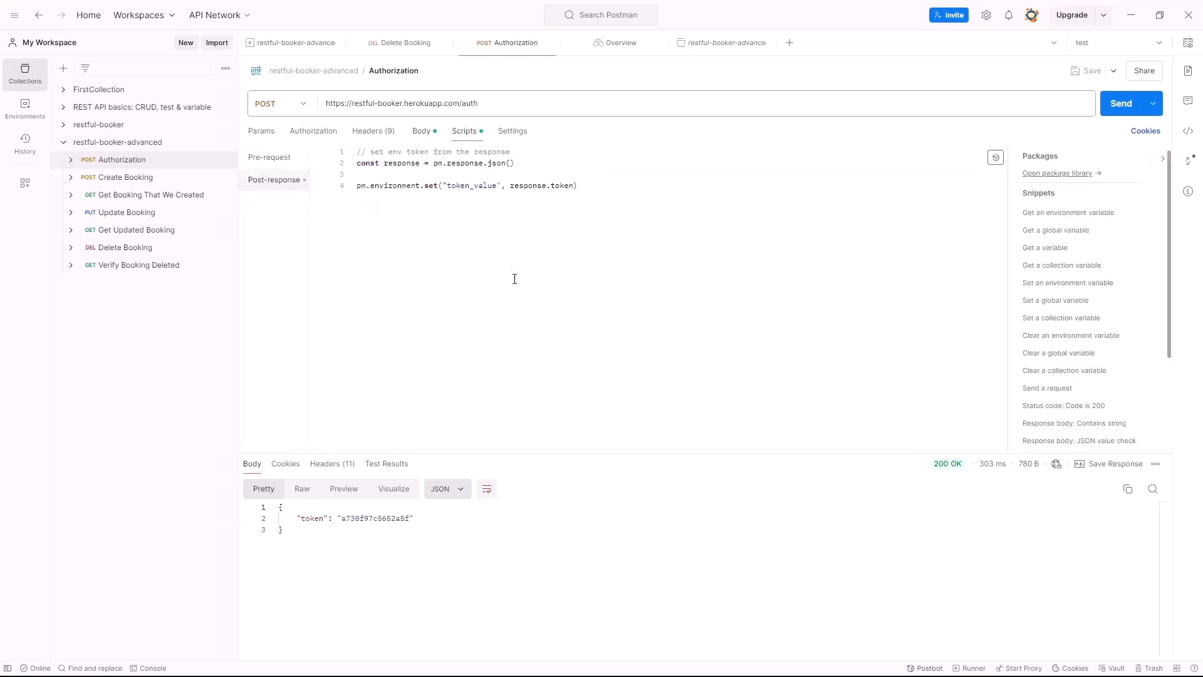
pyautogui.click(594, 202)
pyautogui.click(1080, 406)
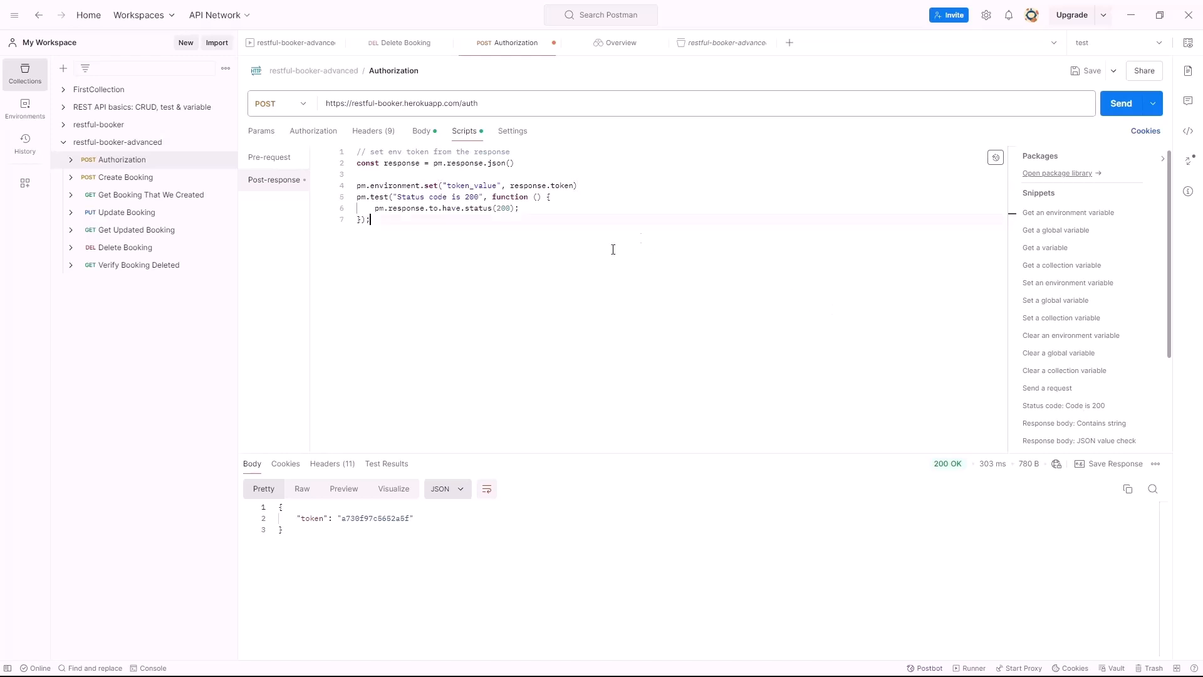
pyautogui.press('Return')
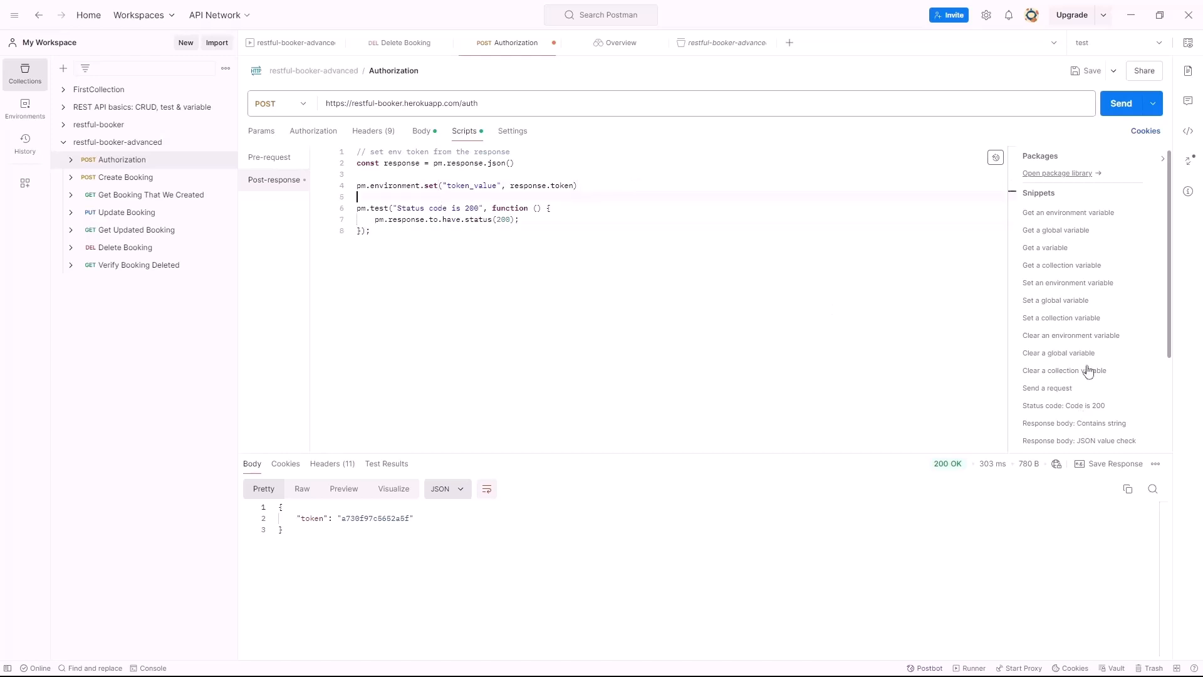
pyautogui.click(1081, 70)
# Browse the collection's requests from Create Booking to Delete Booking, viewing Update Booking's test script
pyautogui.click(125, 178)
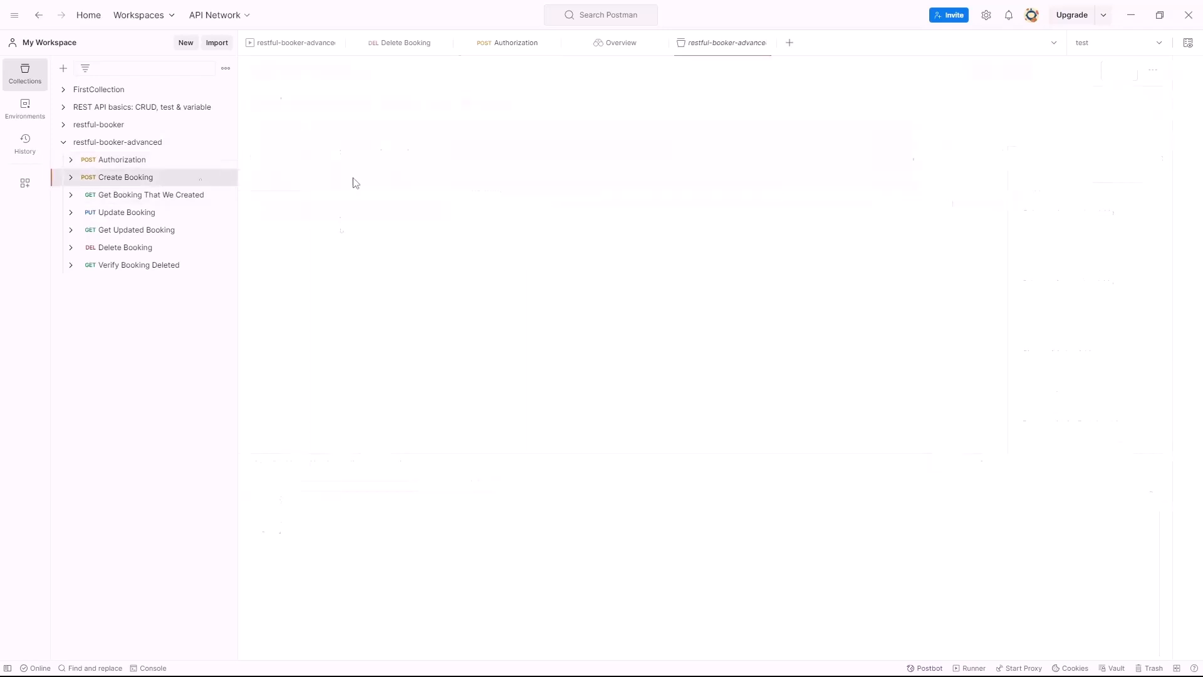
pyautogui.scroll(-3, 480, 260)
pyautogui.scroll(3, 479, 259)
pyautogui.click(188, 194)
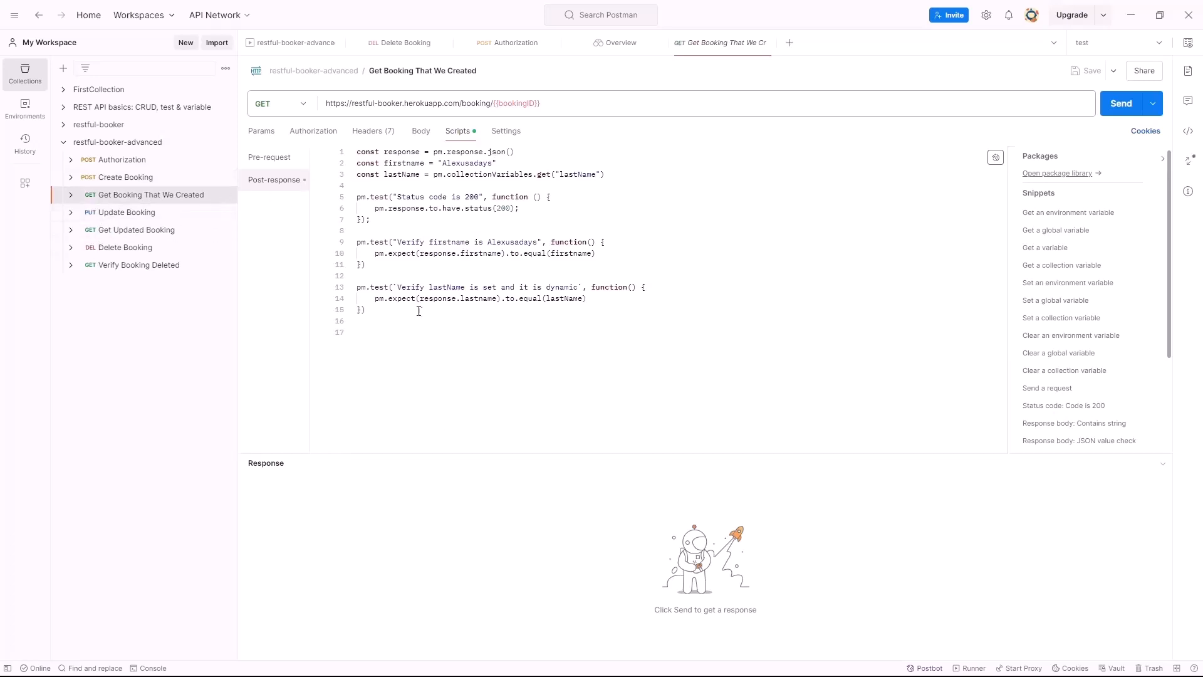
pyautogui.click(160, 212)
pyautogui.click(468, 131)
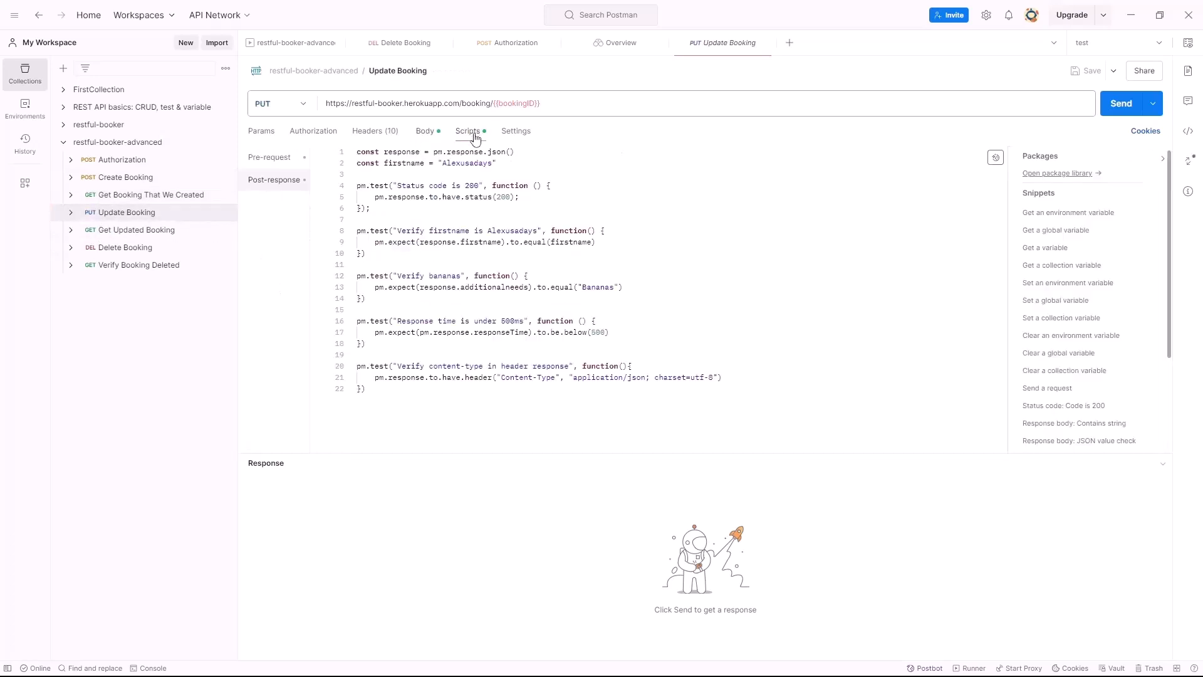
pyautogui.click(155, 236)
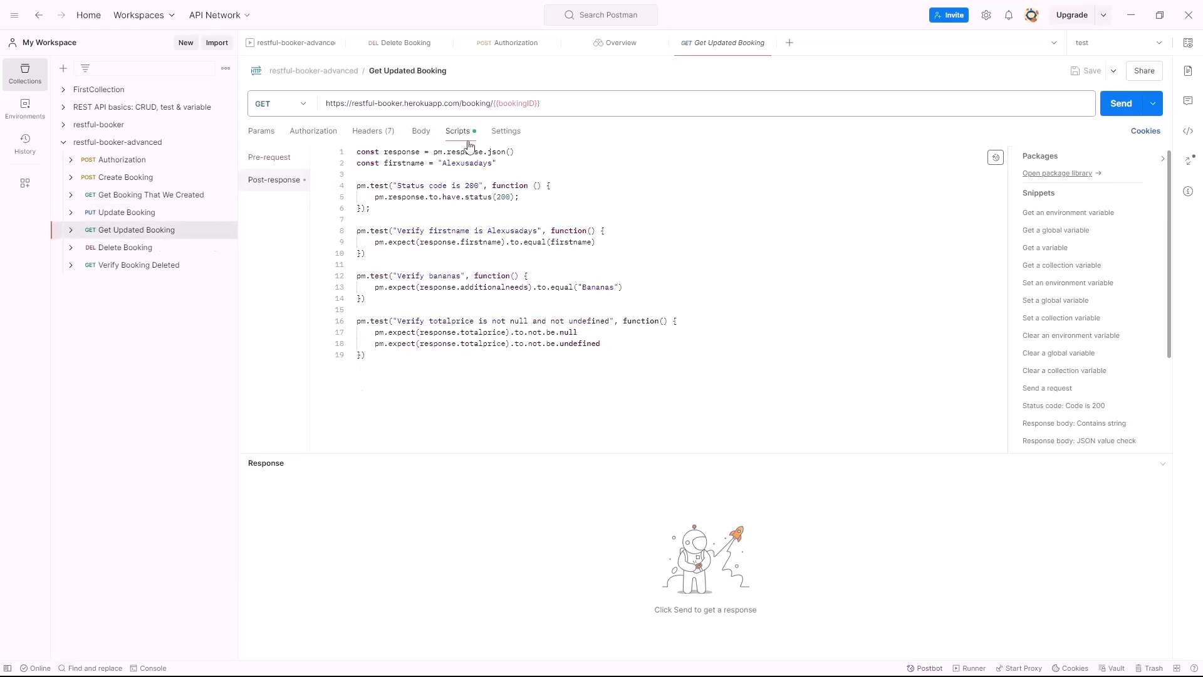
pyautogui.click(167, 248)
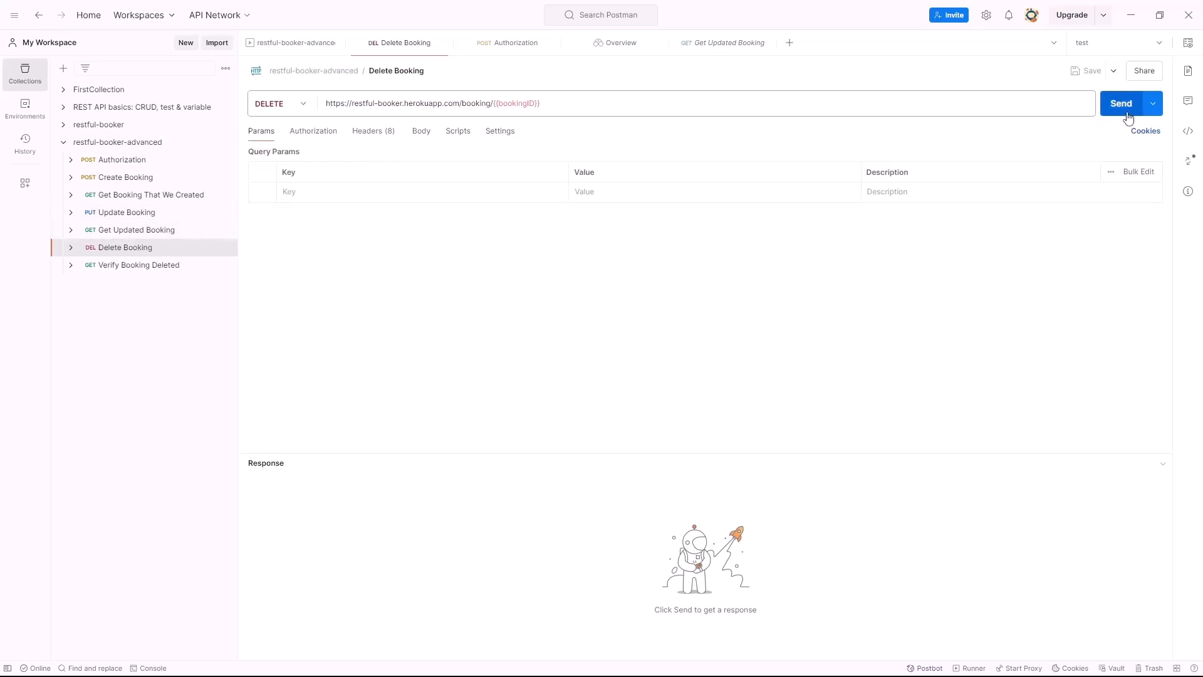
# Send Create Booking, then send Delete Booking to get a 201 Created response
pyautogui.click(150, 177)
pyautogui.click(1121, 103)
pyautogui.click(125, 247)
pyautogui.click(1110, 113)
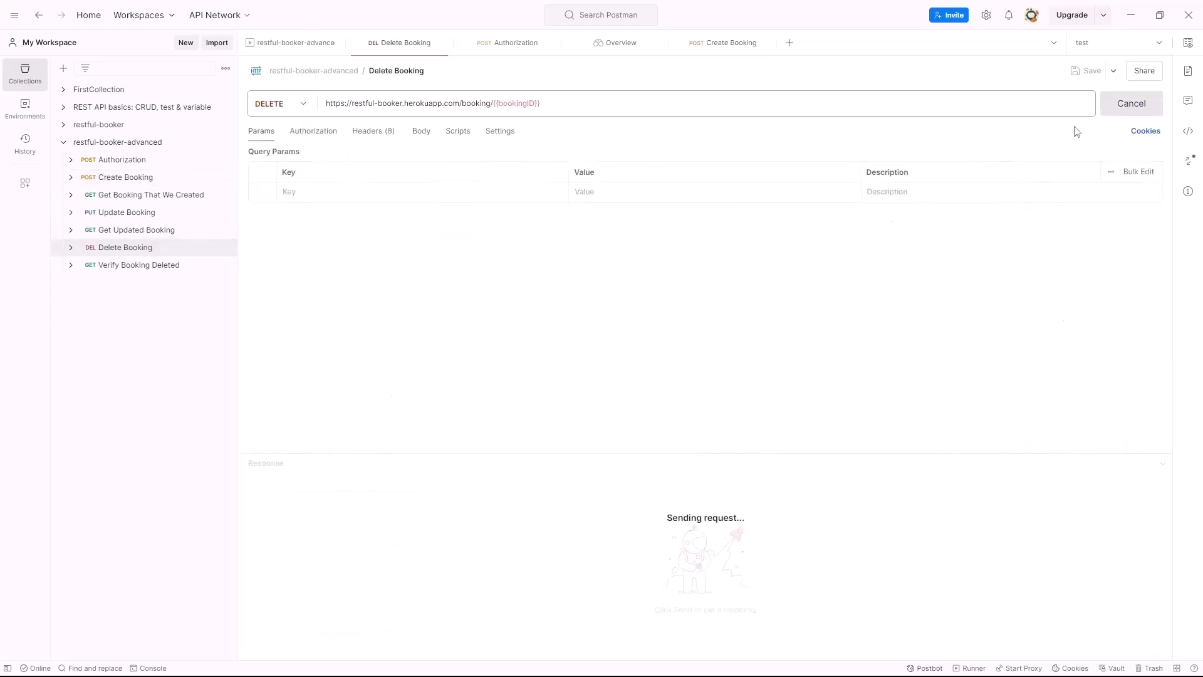
pyautogui.moveTo(938, 470)
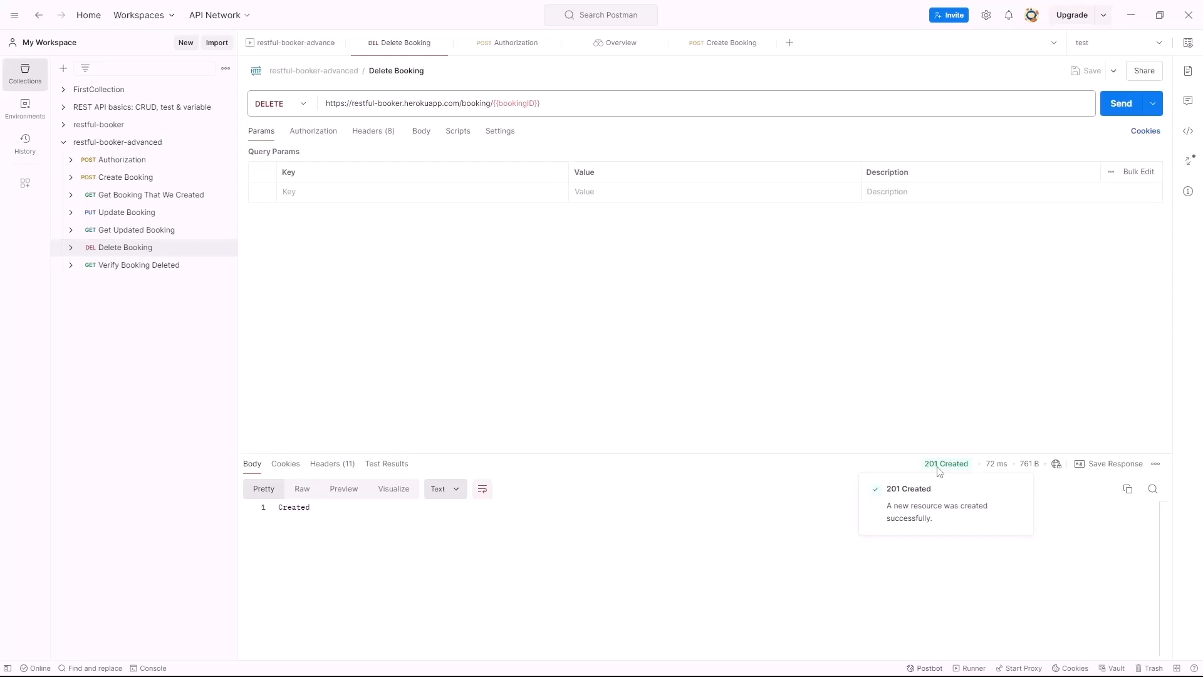
# Insert the 'Status code is 200' snippet into Delete Booking's post-response script
pyautogui.click(453, 134)
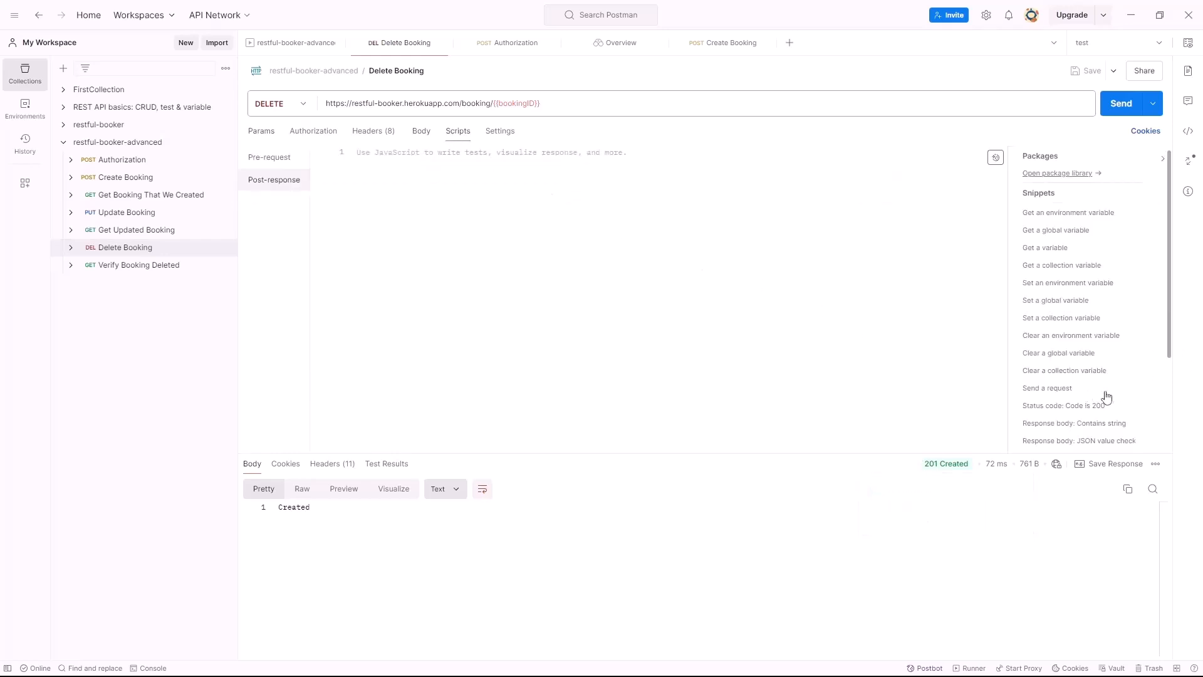
pyautogui.scroll(-2, 1102, 401)
pyautogui.click(1086, 343)
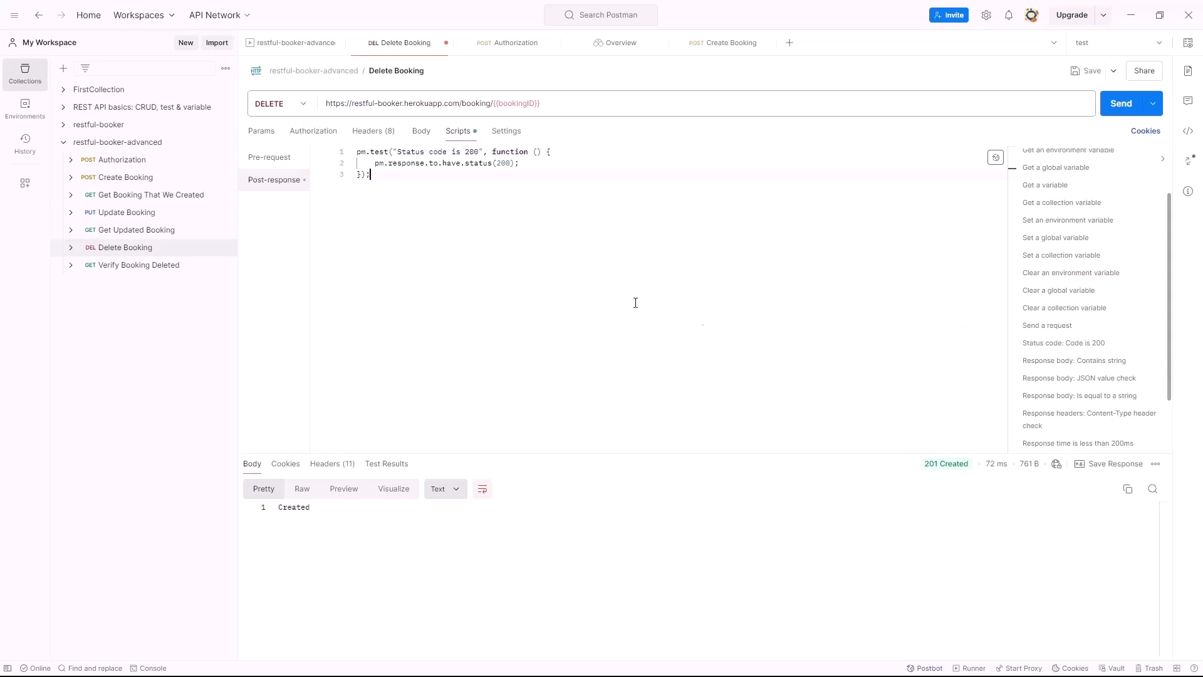
# Change the test's expected status to 201, save it, and open Verify Booking Deleted
pyautogui.doubleClick(477, 152)
pyautogui.click(480, 163)
pyautogui.moveTo(479, 152); pyautogui.dragTo(506, 164)
pyautogui.write('1')
pyautogui.write('1')
pyautogui.click(554, 279)
pyautogui.click(1086, 70)
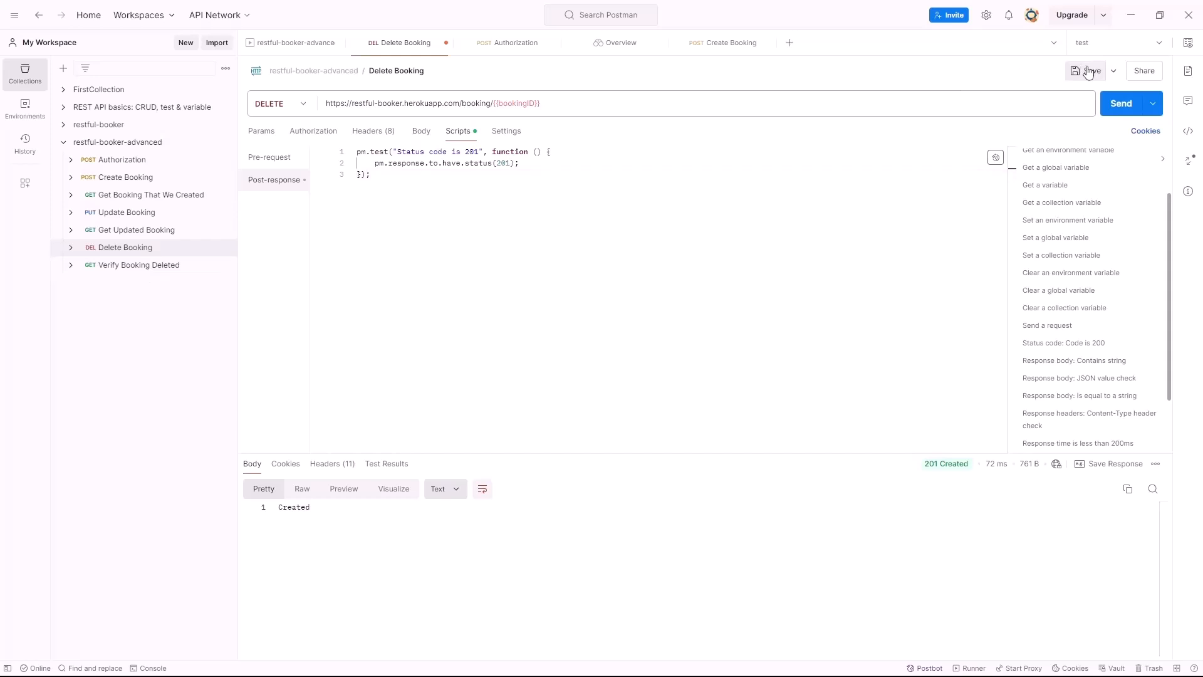
pyautogui.click(135, 266)
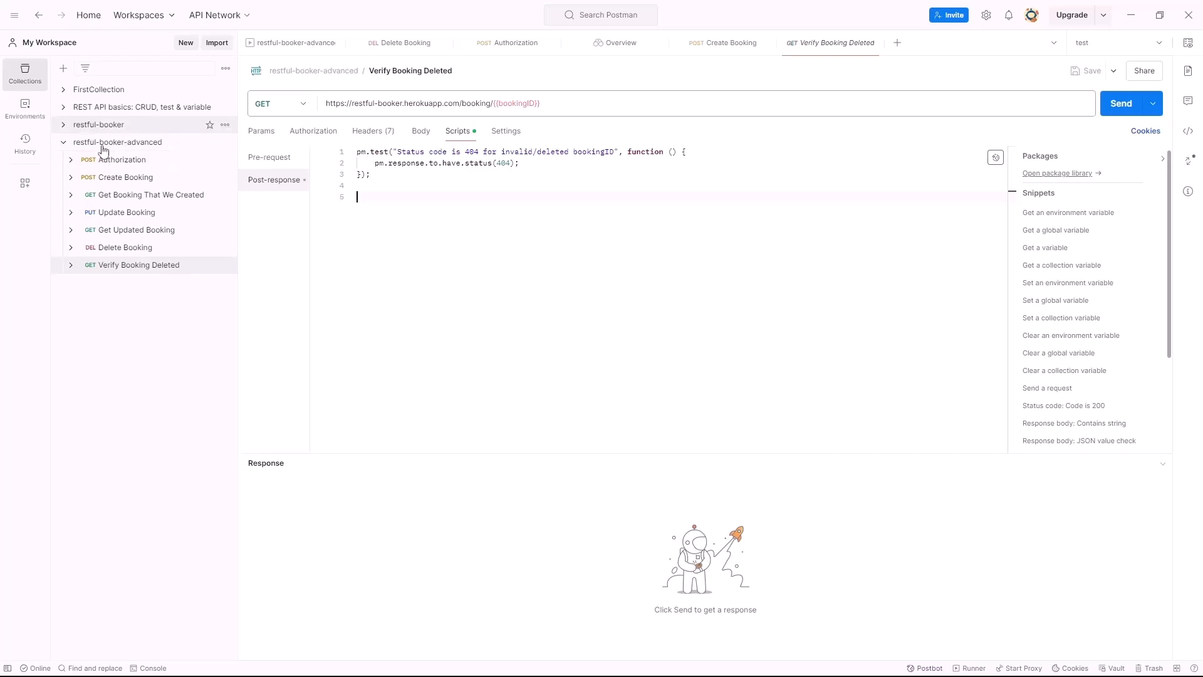
# Turn Monitors on in the workspace sidebar settings and begin a new monitor from the Monitors list
pyautogui.click(34, 191)
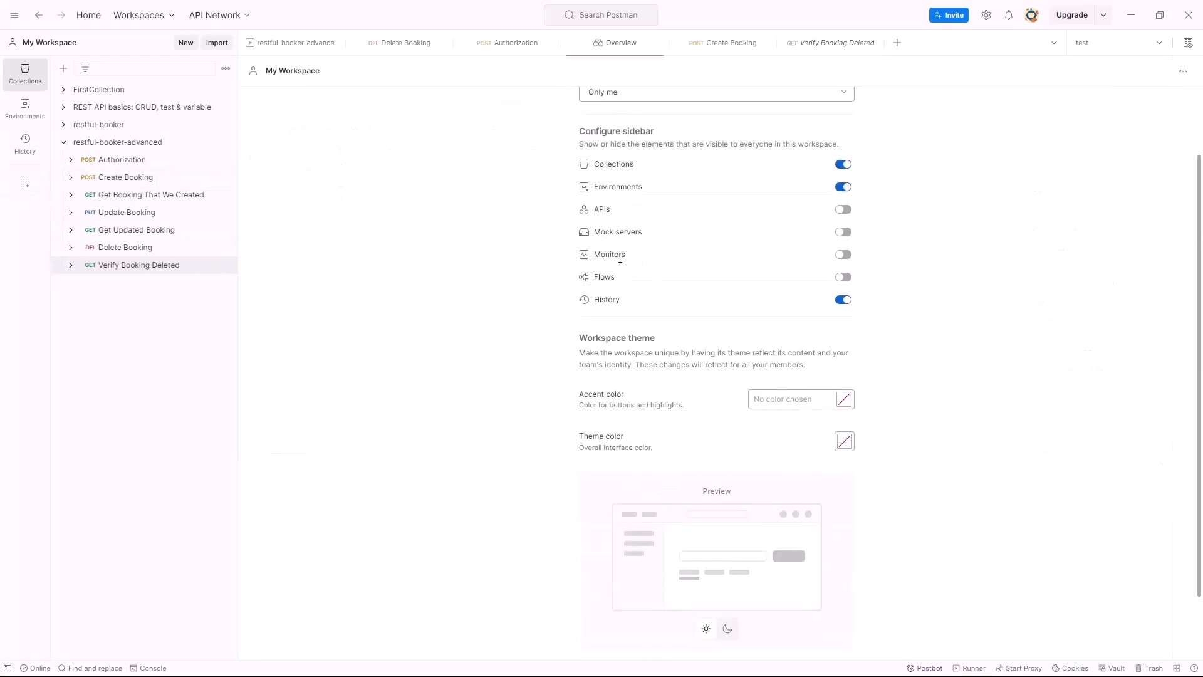
pyautogui.click(844, 255)
pyautogui.scroll(-2, 799, 420)
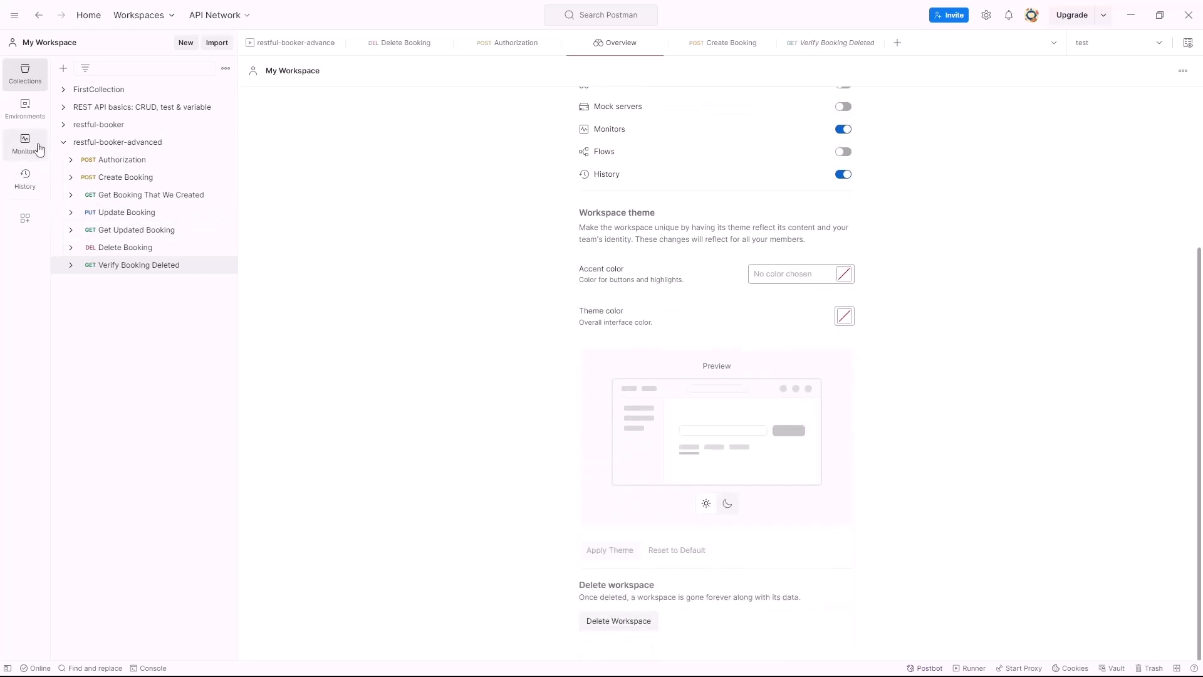
pyautogui.scroll(3, 1053, 270)
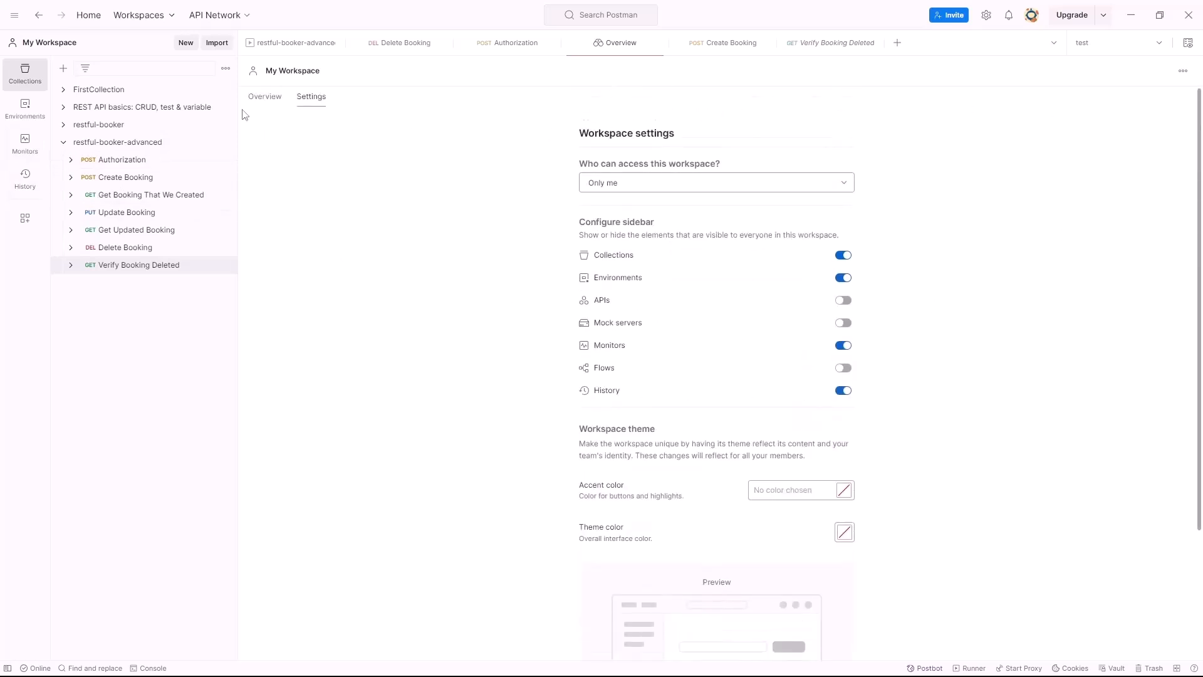
pyautogui.click(25, 144)
pyautogui.click(162, 243)
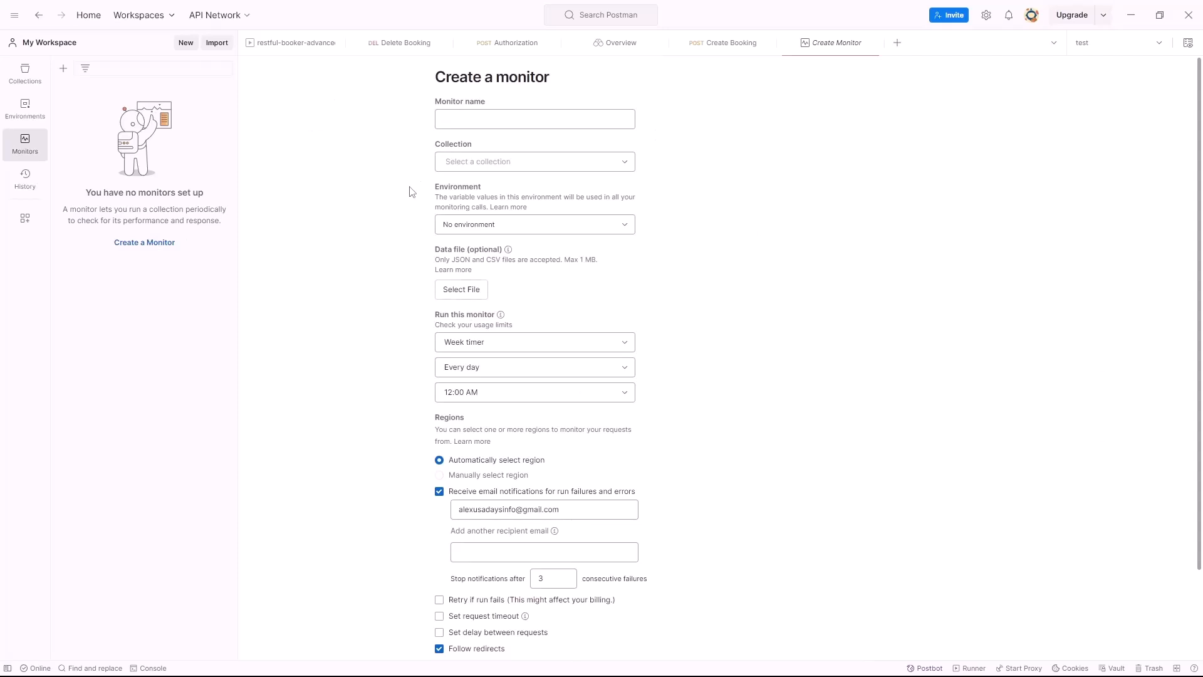
# Name the monitor 'test' and choose the restful-booker-advanced collection with the test environment
pyautogui.click(484, 123)
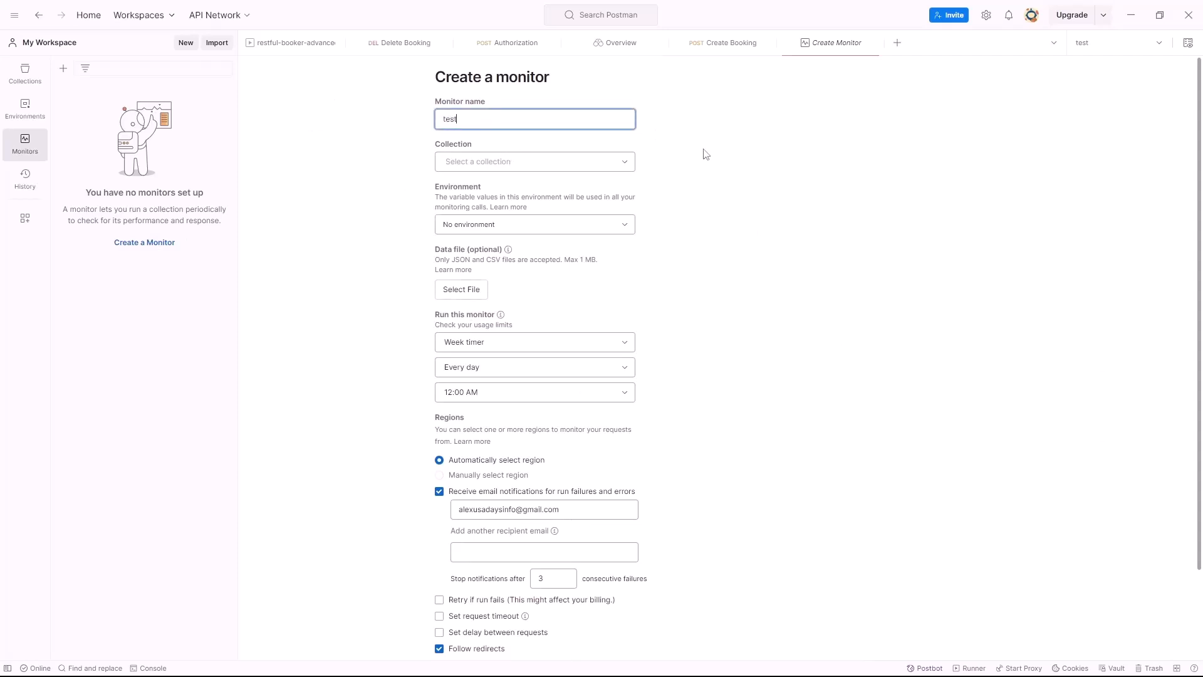
pyautogui.click(561, 168)
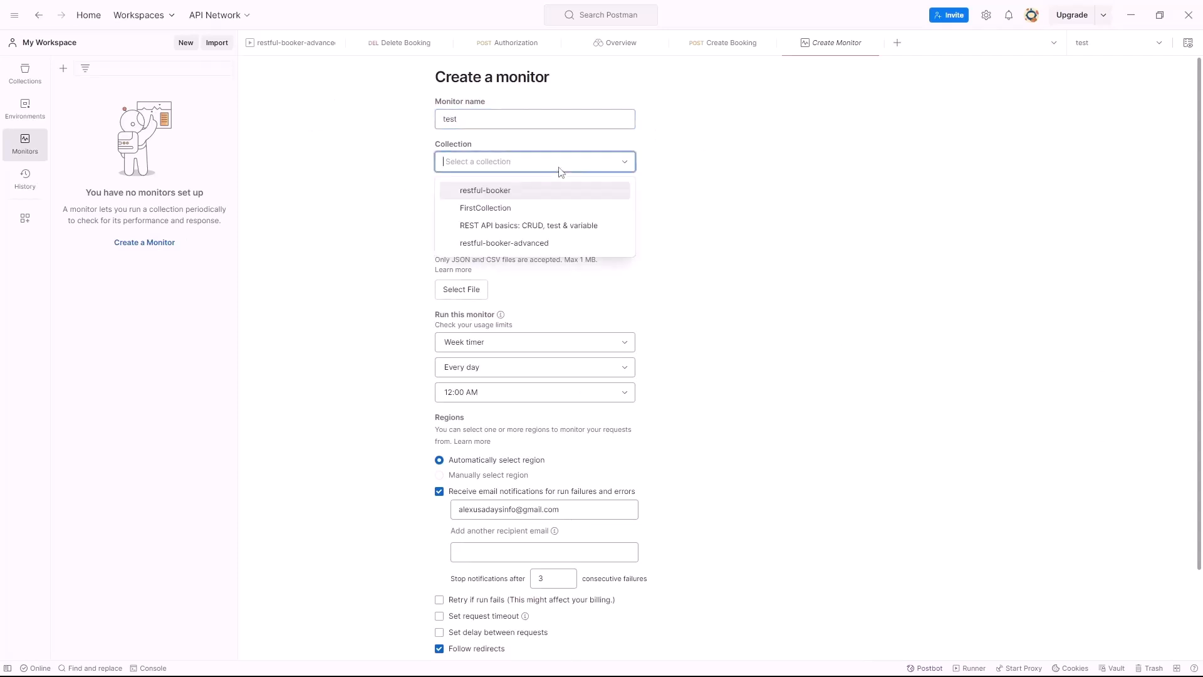
pyautogui.click(542, 248)
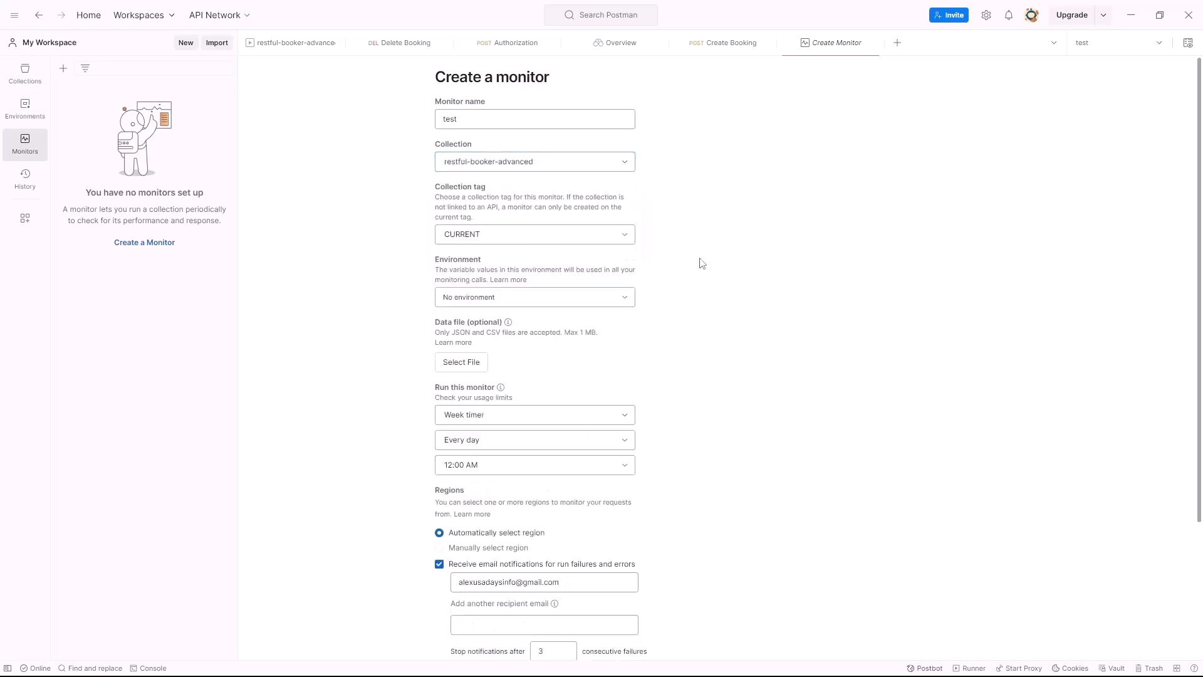
pyautogui.scroll(-2, 681, 259)
pyautogui.click(495, 171)
pyautogui.click(444, 225)
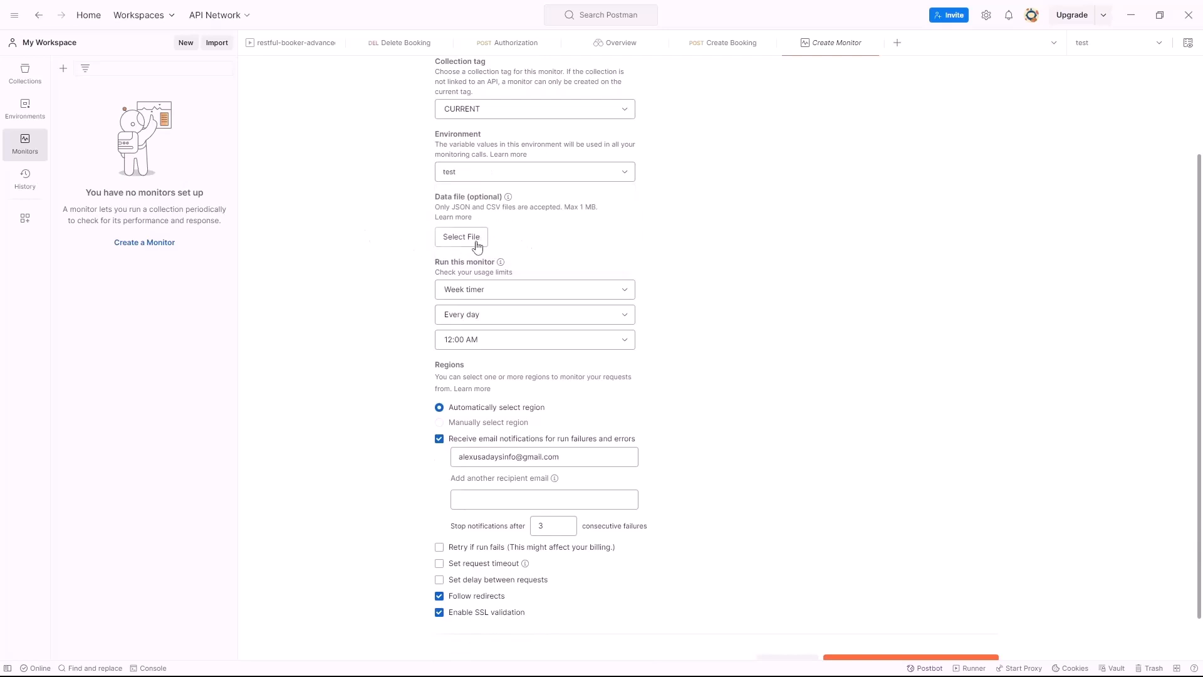
# Keep the schedule at Week timer, every day, 12:00 AM
pyautogui.scroll(-2, 376, 254)
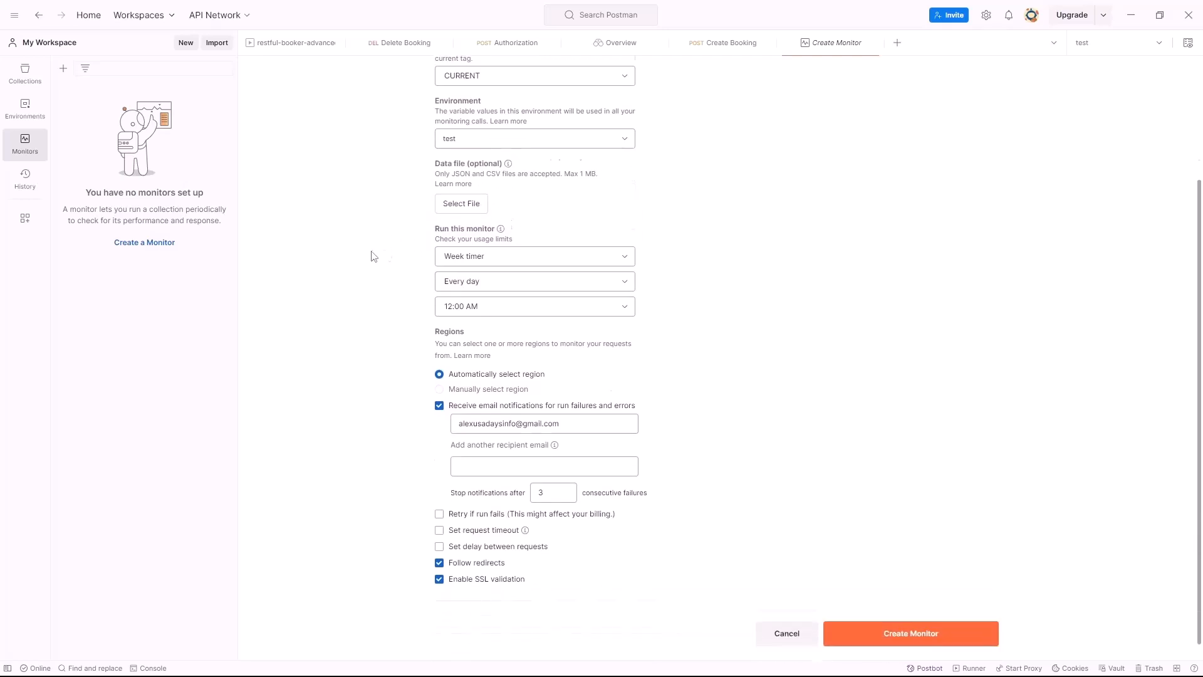
pyautogui.click(513, 240)
pyautogui.click(517, 243)
pyautogui.click(478, 268)
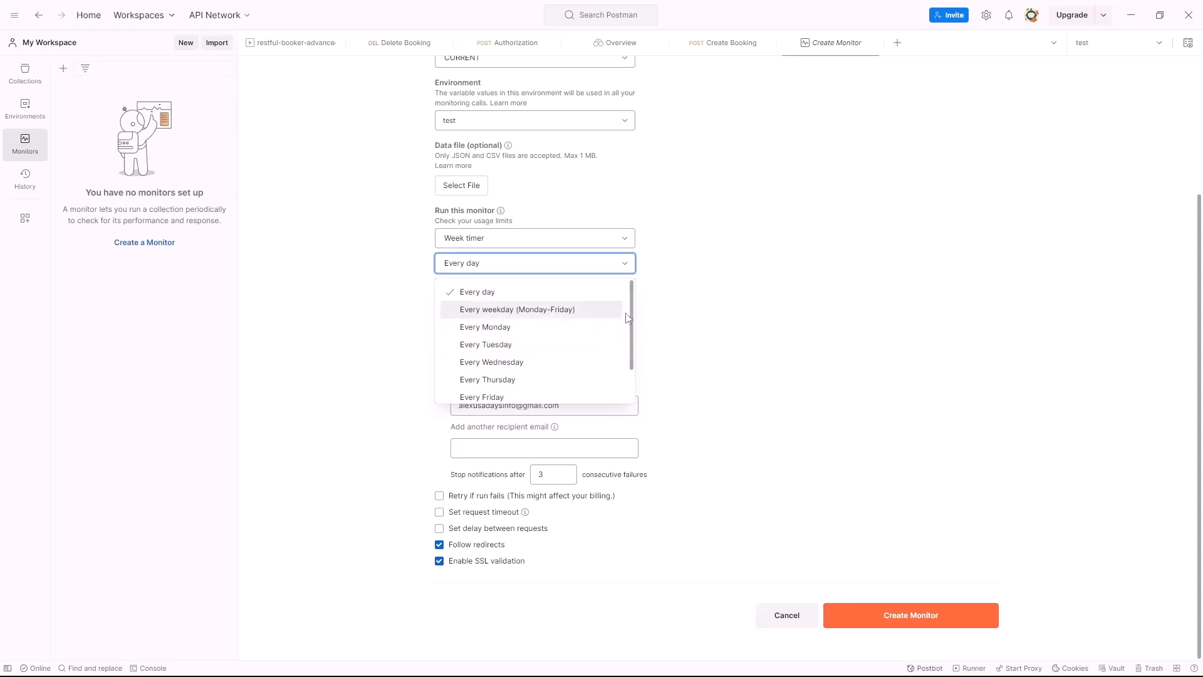
pyautogui.moveTo(630, 322); pyautogui.dragTo(616, 278)
pyautogui.click(406, 271)
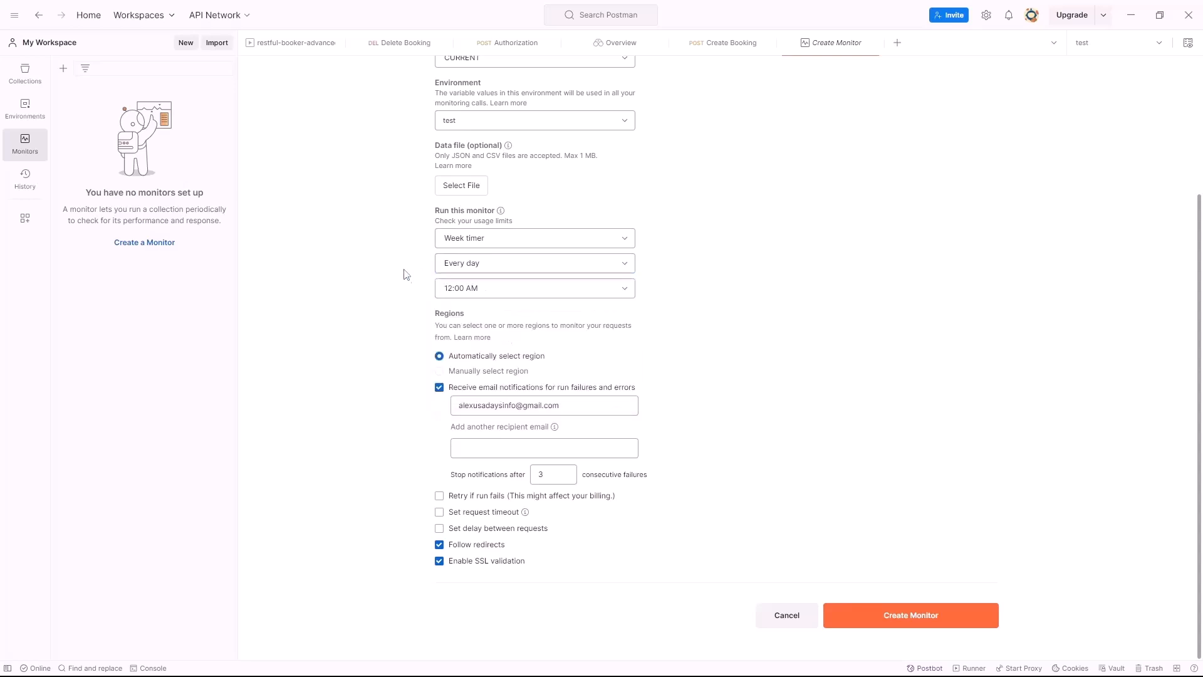
pyautogui.click(562, 288)
pyautogui.click(697, 274)
# Create the test monitor and run it twice, ending with a Healthy run and 0 failed tests
pyautogui.click(888, 620)
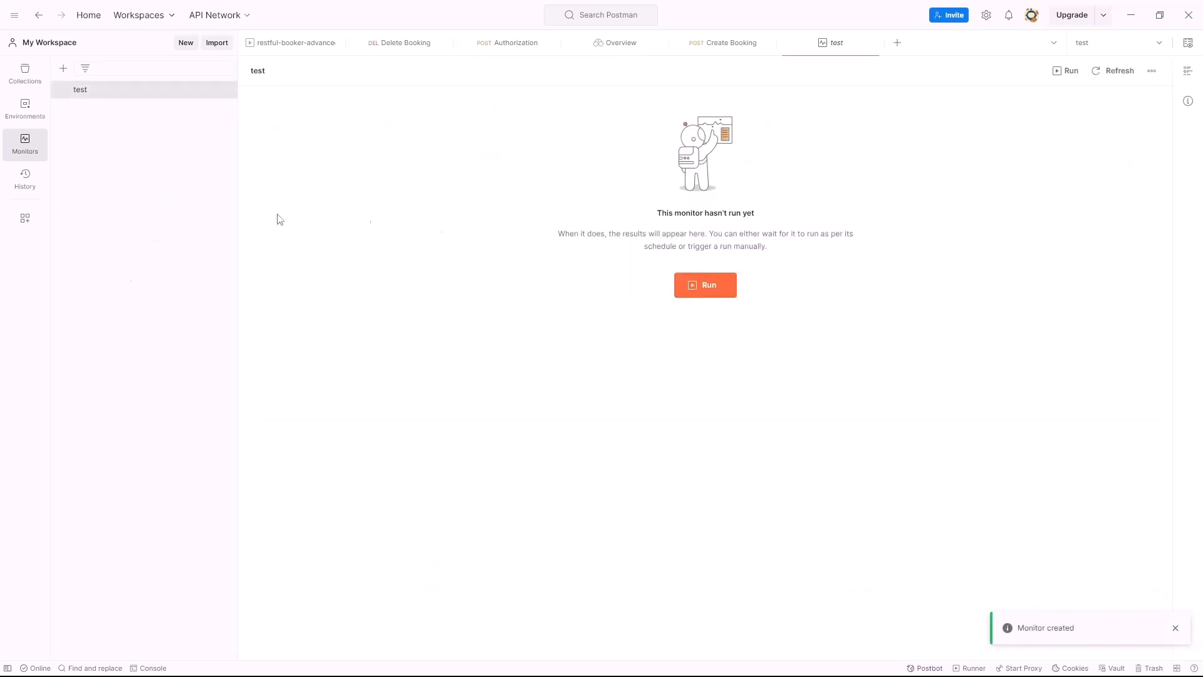
pyautogui.click(709, 287)
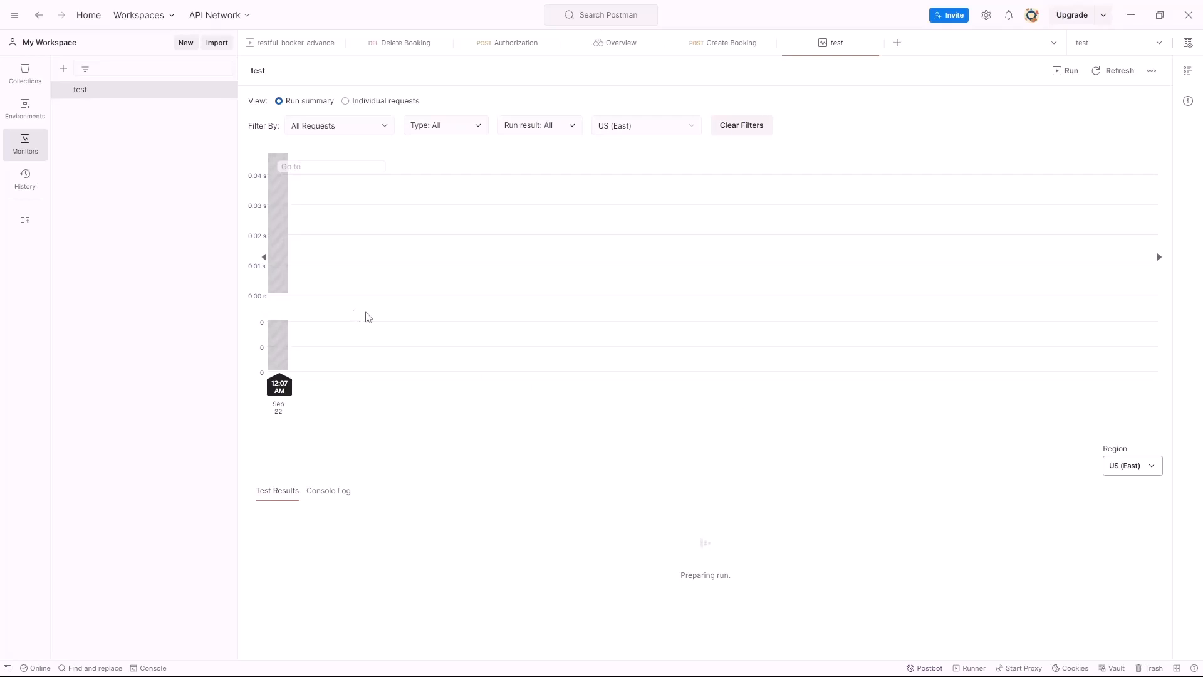
pyautogui.moveTo(279, 262)
pyautogui.click(1065, 70)
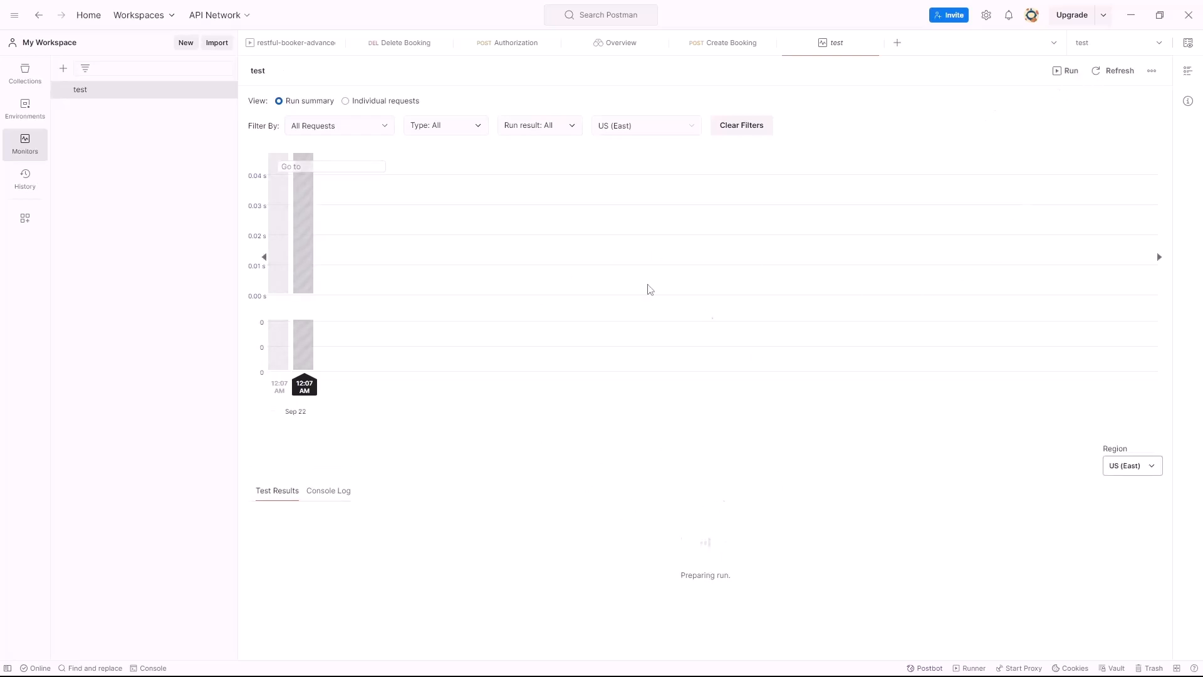
pyautogui.moveTo(295, 209)
pyautogui.moveTo(325, 360)
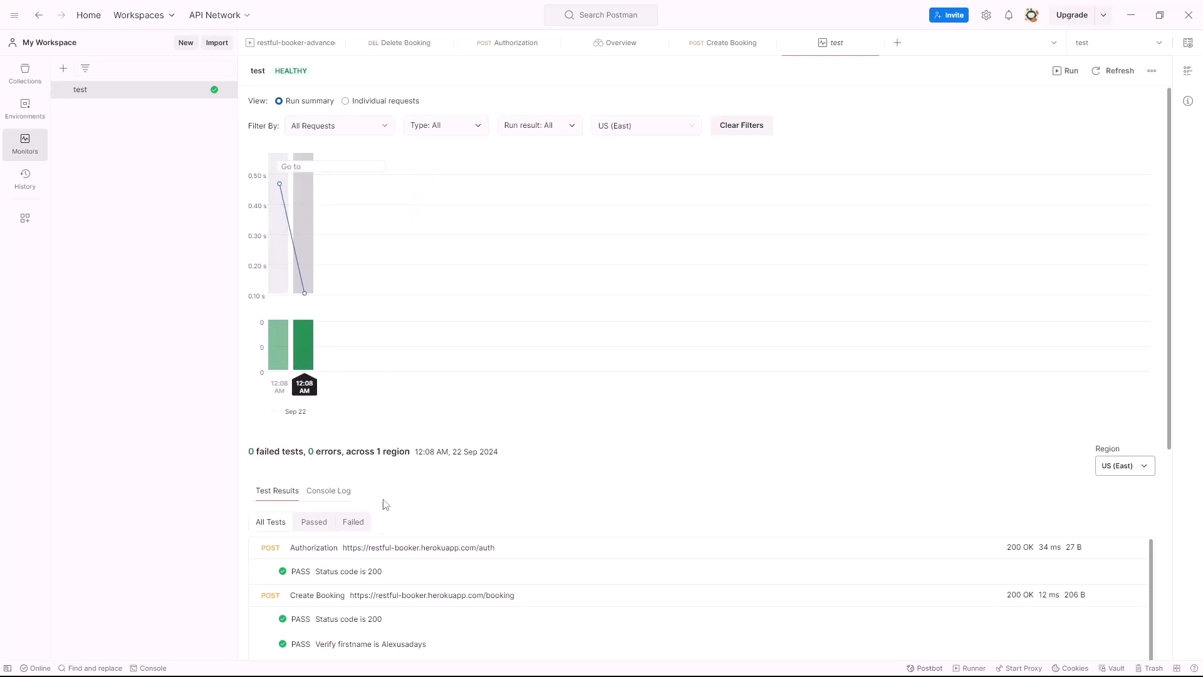
# Scroll through the monitor's test results, collapsing and re-expanding the Create Booking results
pyautogui.scroll(-5, 376, 501)
pyautogui.scroll(-1, 315, 212)
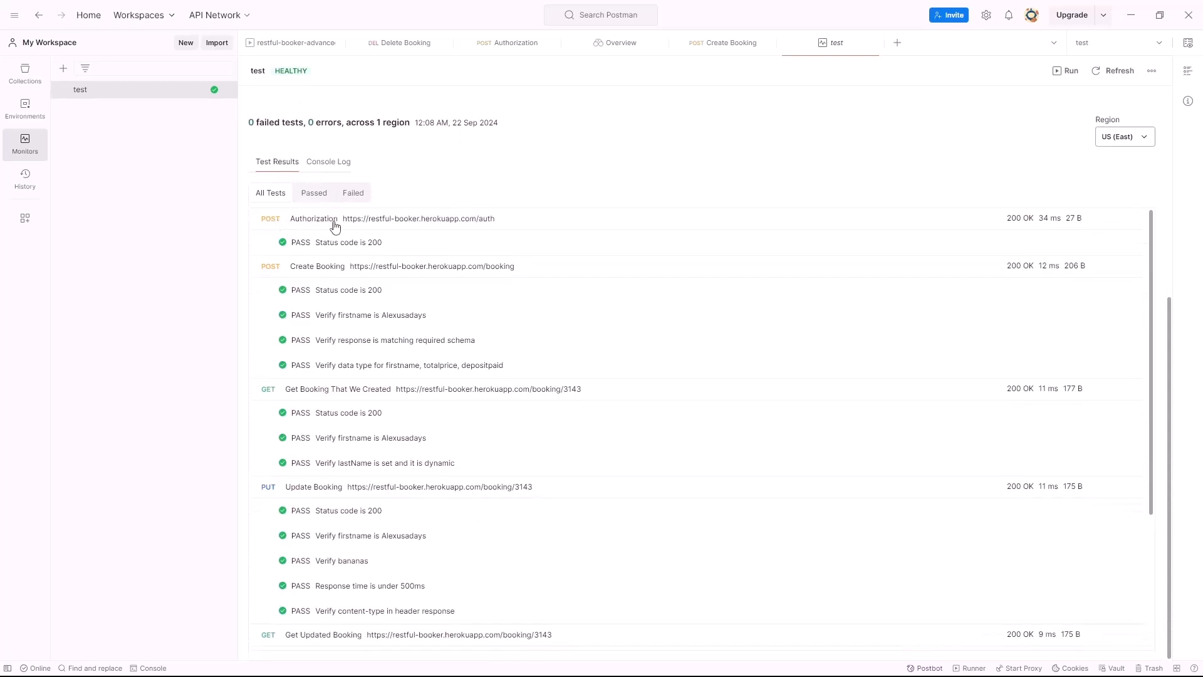
pyautogui.scroll(1, 333, 228)
pyautogui.scroll(-2, 413, 272)
pyautogui.scroll(5, 379, 350)
pyautogui.scroll(-6, 411, 422)
pyautogui.scroll(5, 388, 387)
pyautogui.moveTo(392, 448); pyautogui.dragTo(338, 446)
pyautogui.scroll(-2, 376, 476)
pyautogui.scroll(2, 405, 513)
pyautogui.click(305, 471)
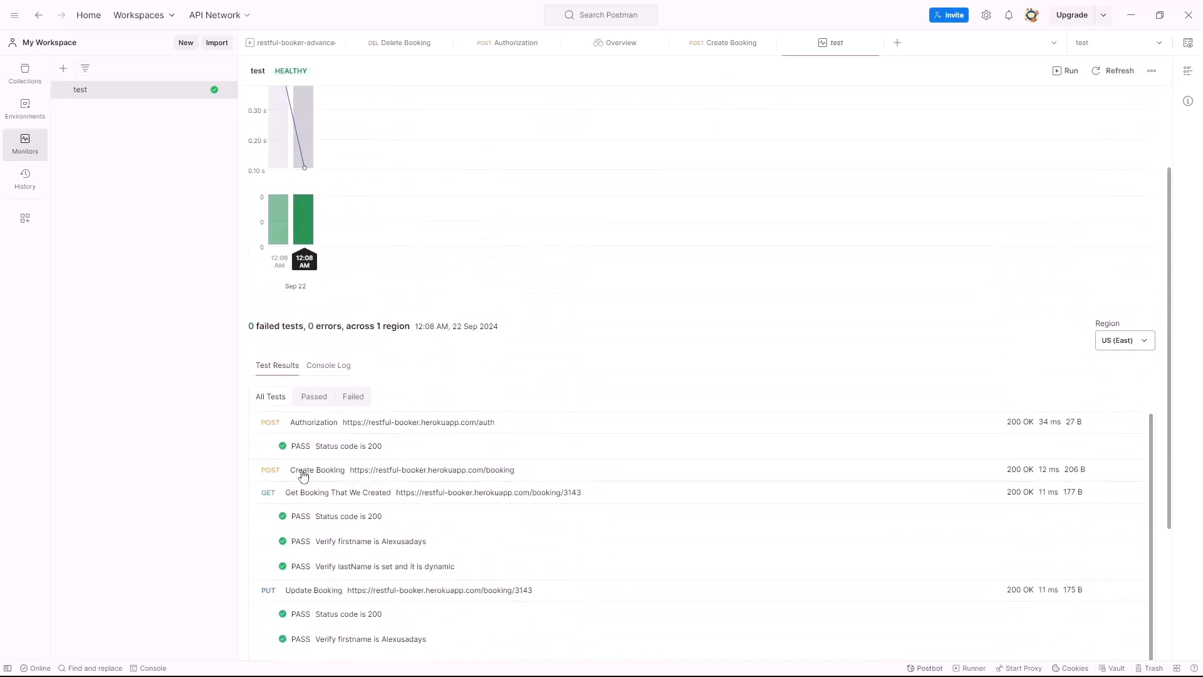
pyautogui.click(310, 472)
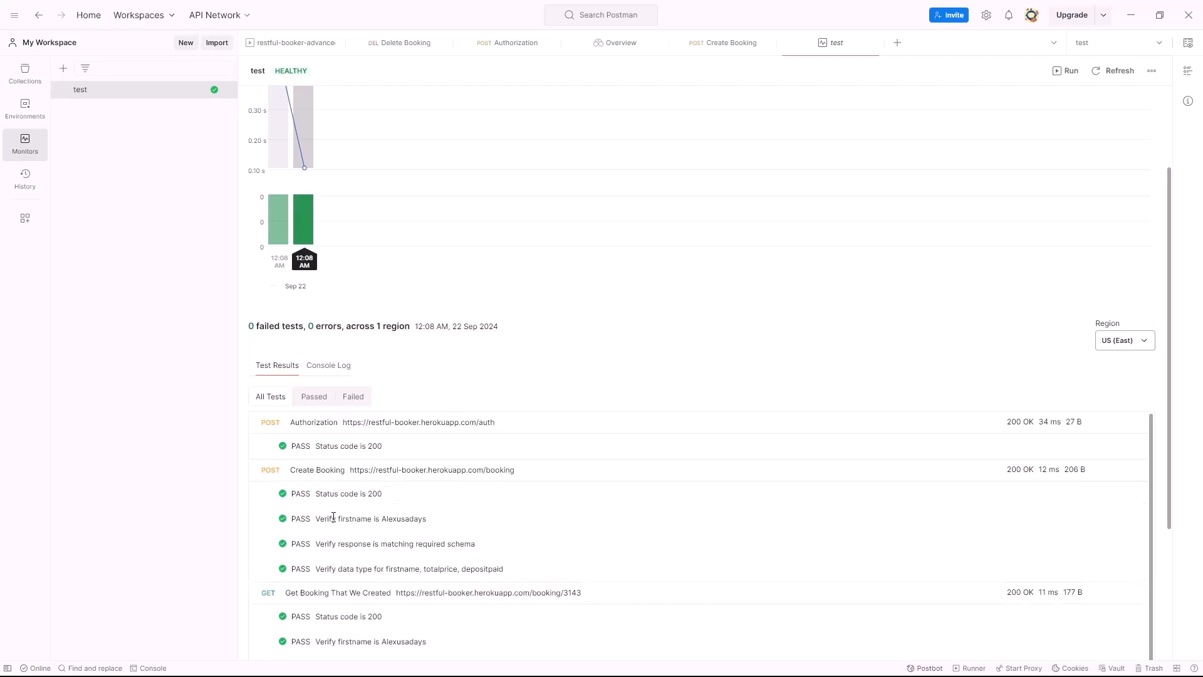
pyautogui.scroll(-3, 333, 516)
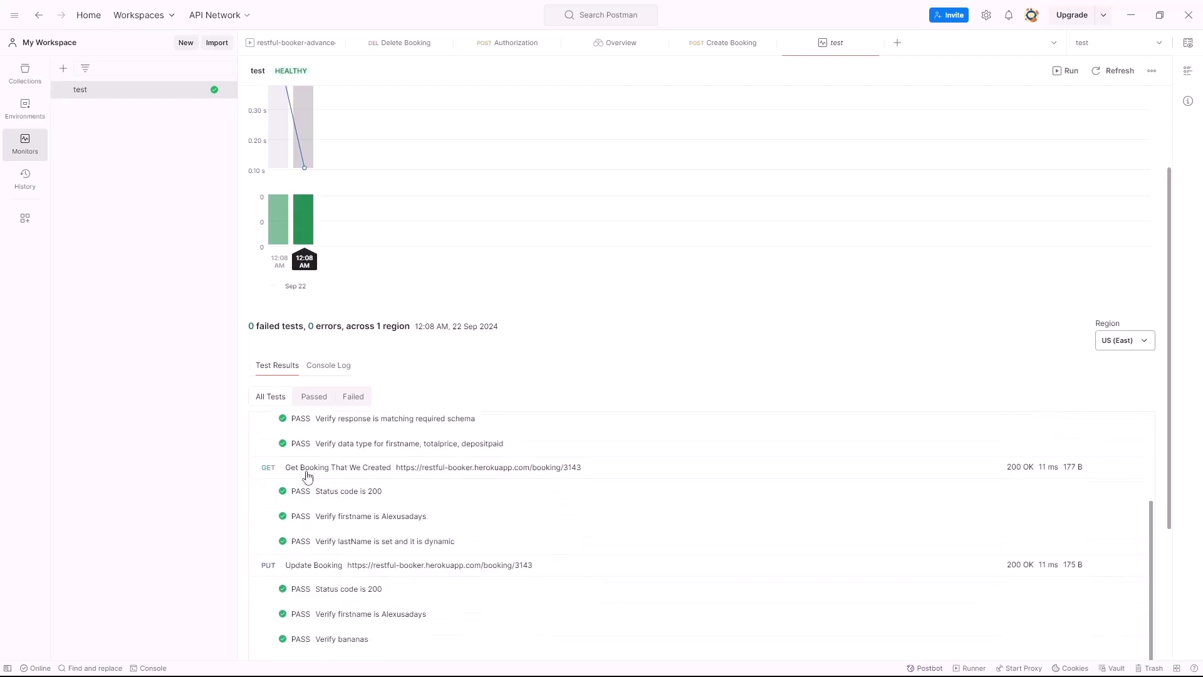
pyautogui.scroll(-1, 333, 504)
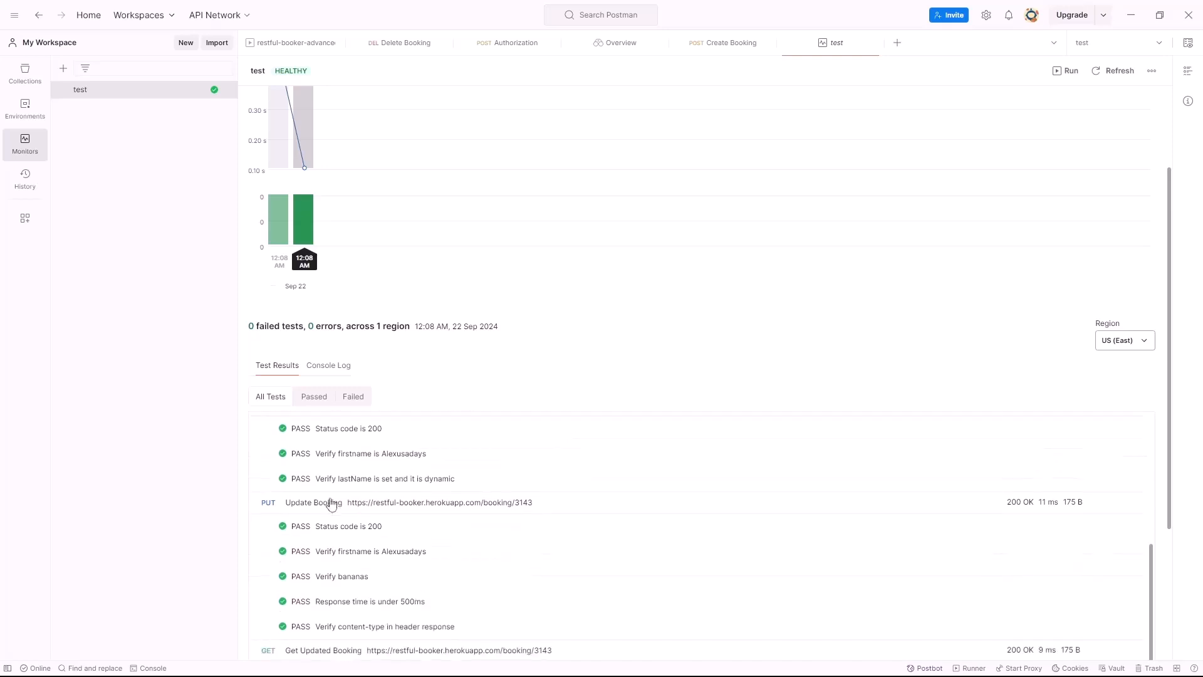
pyautogui.scroll(-3, 389, 511)
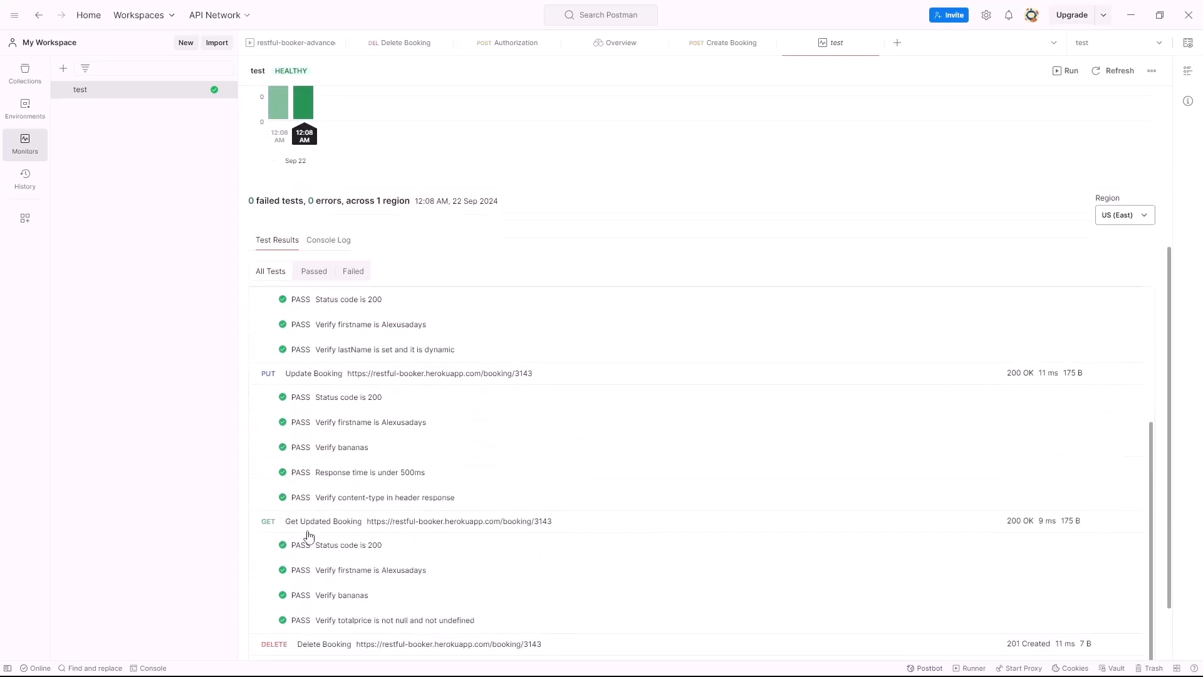
pyautogui.scroll(-1, 388, 528)
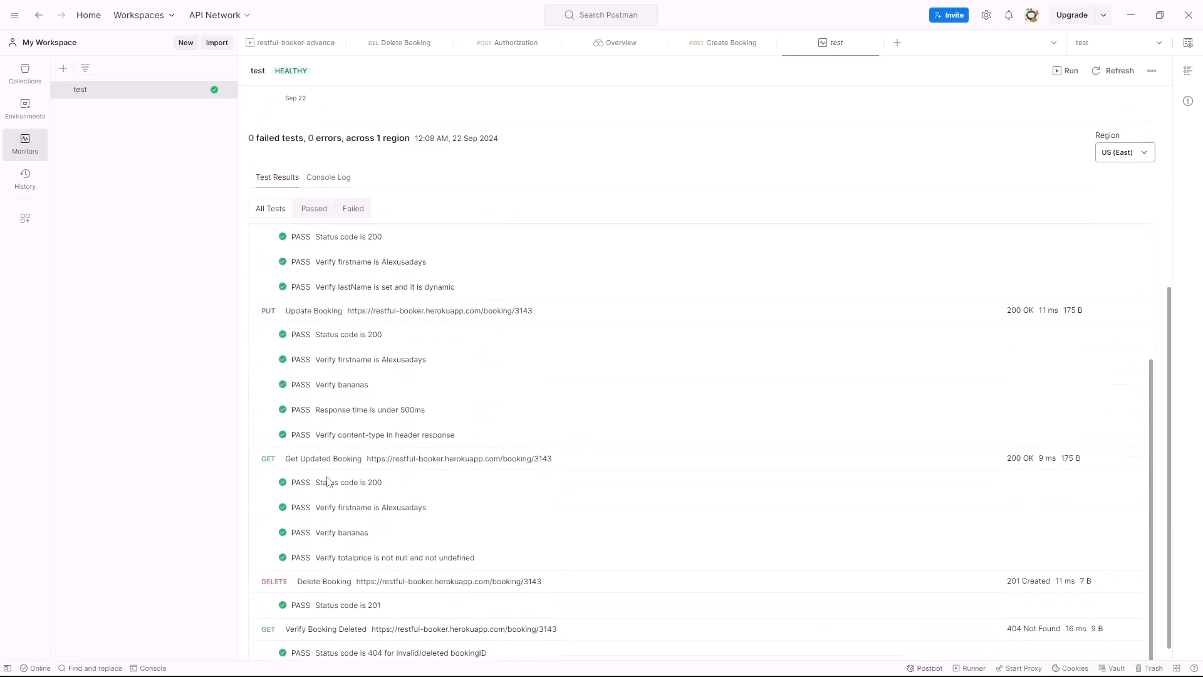
pyautogui.scroll(-1, 328, 481)
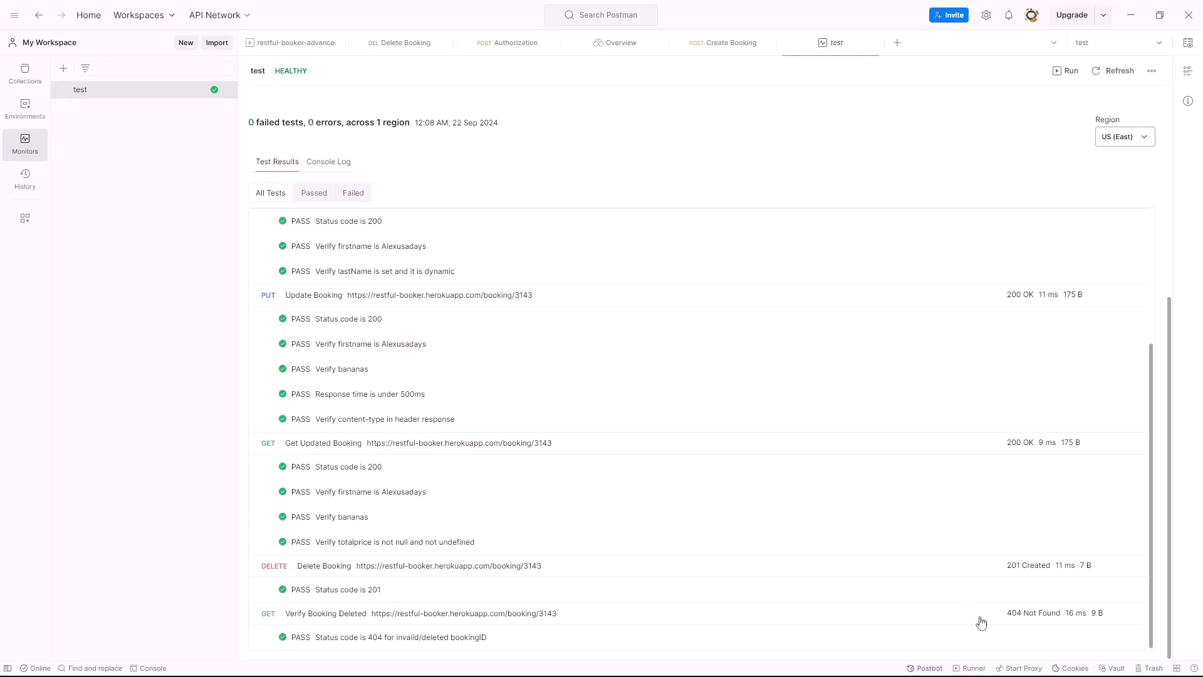
pyautogui.scroll(3, 571, 542)
pyautogui.scroll(-3, 362, 439)
# Filter the results to Passed then Failed tests, then show the Collections sidebar
pyautogui.click(316, 193)
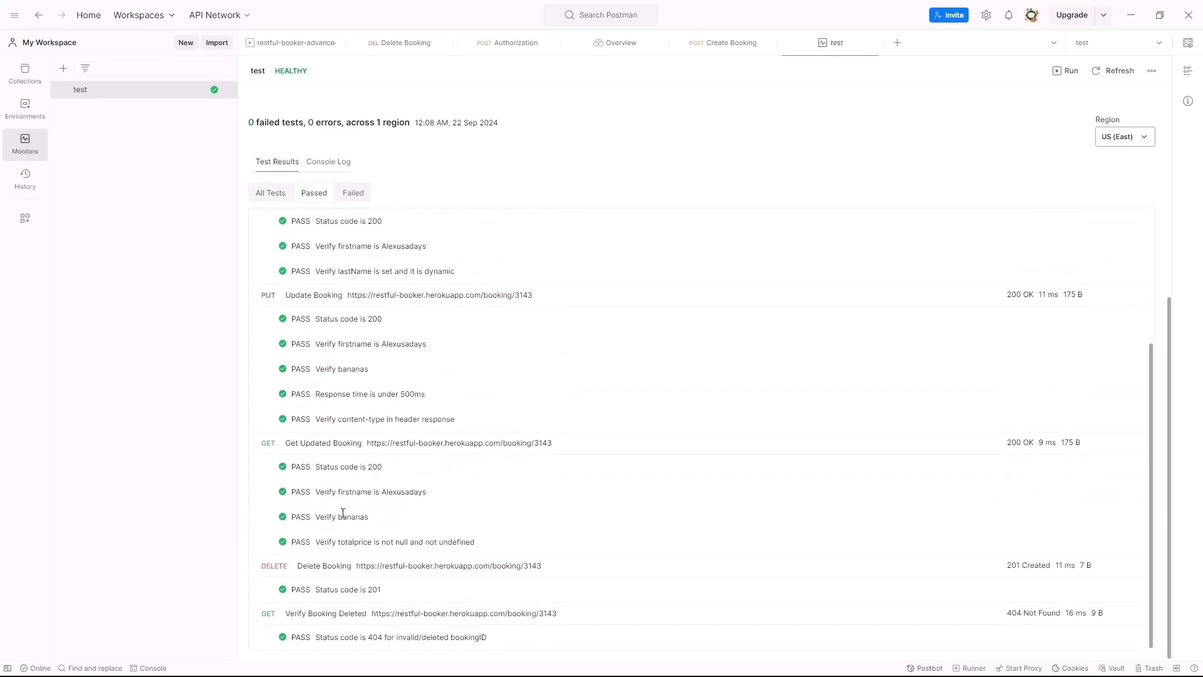
pyautogui.click(353, 193)
pyautogui.moveTo(304, 230)
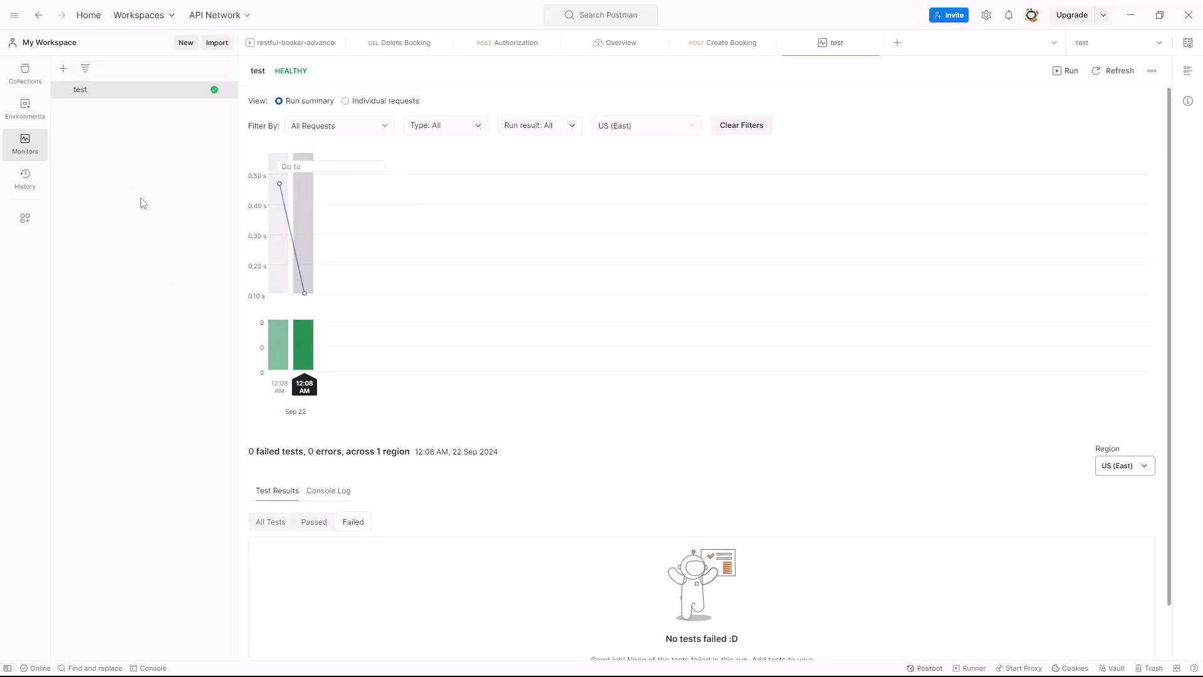
pyautogui.click(25, 74)
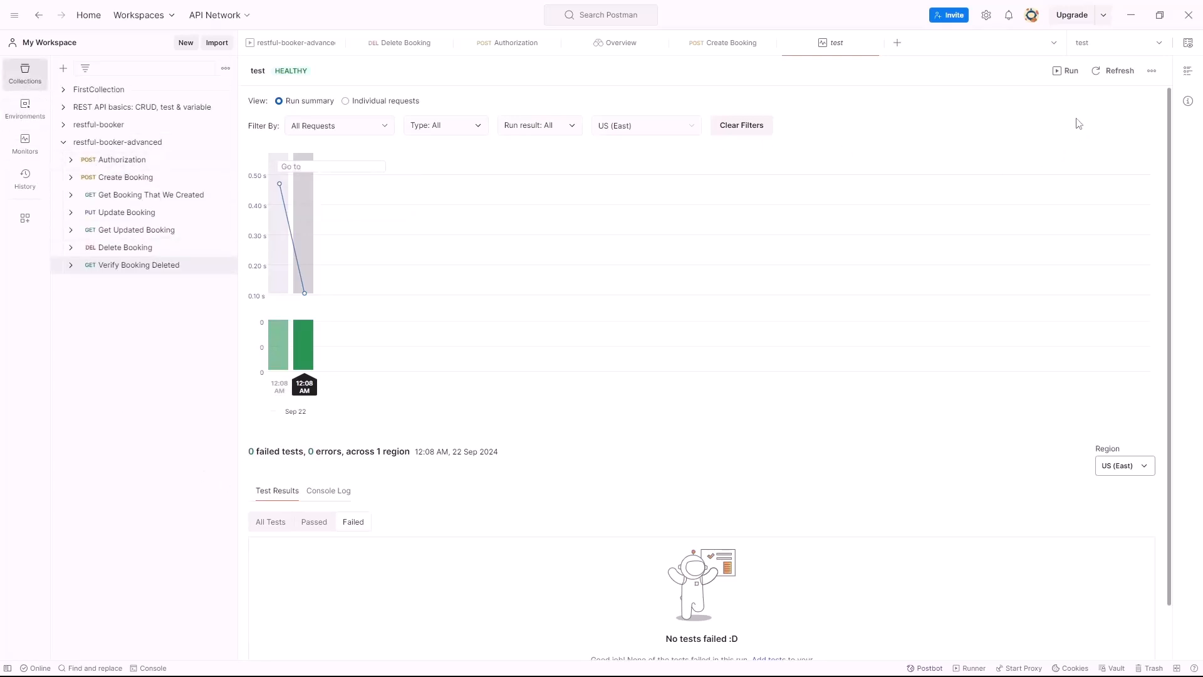
# Run restful-booker-advanced once with the test environment, getting 19 passing tests, and check the Automate Run options
pyautogui.click(226, 144)
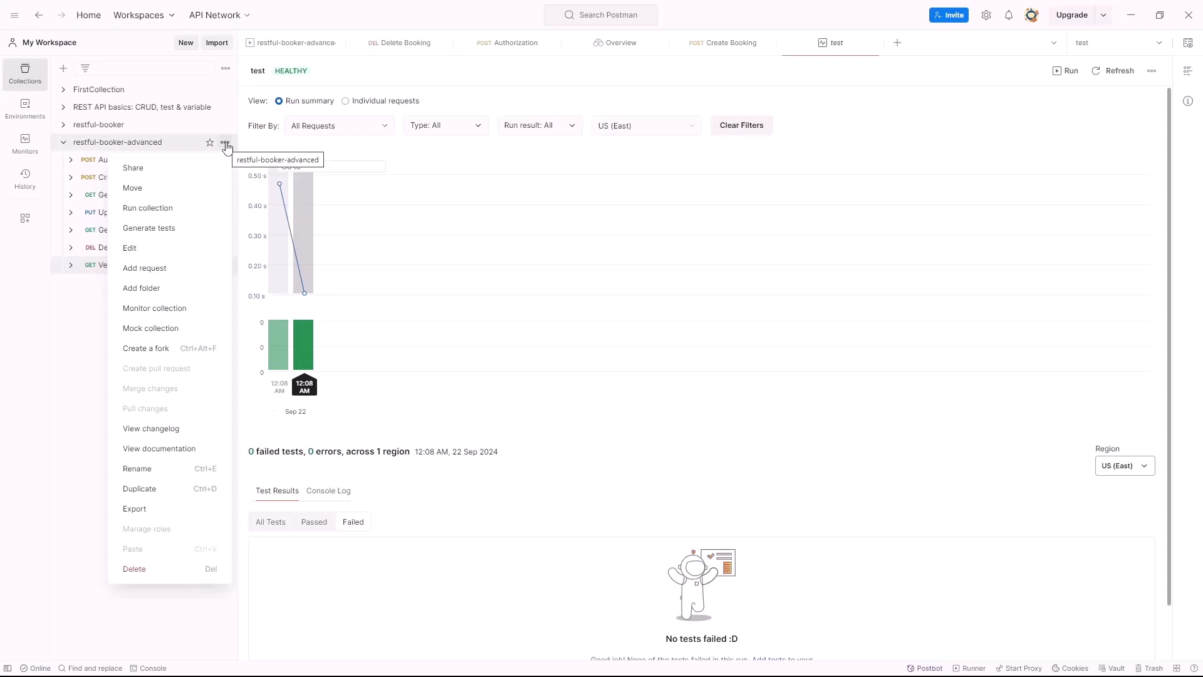
pyautogui.click(181, 208)
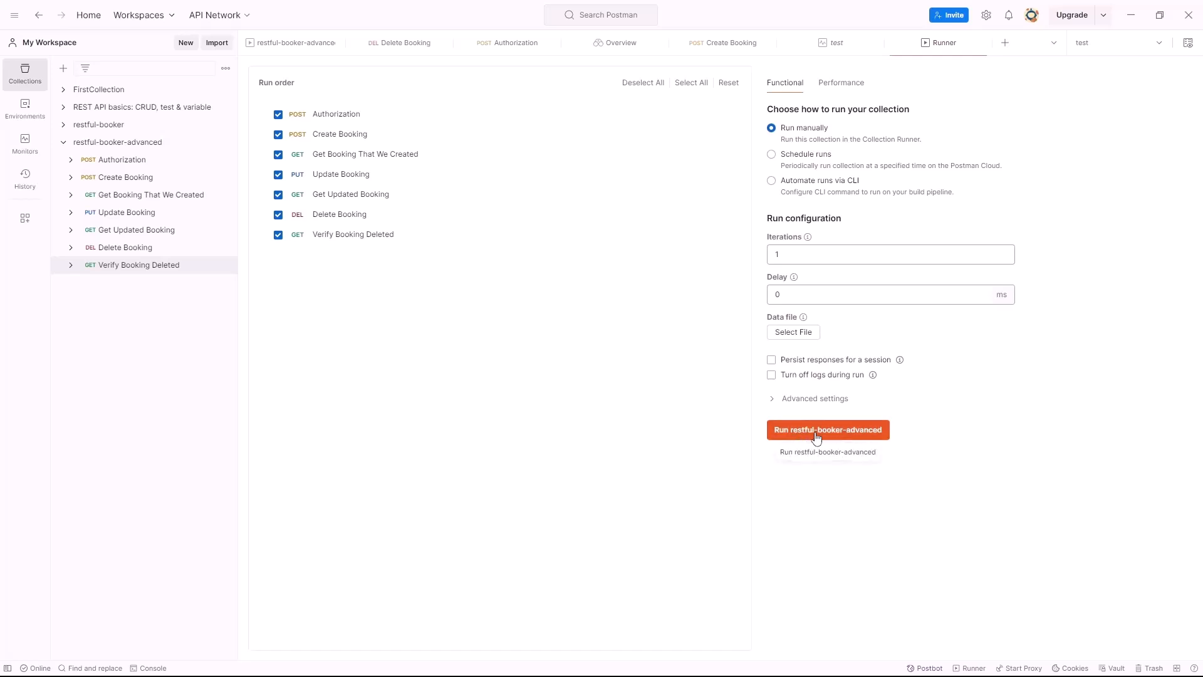
pyautogui.click(840, 434)
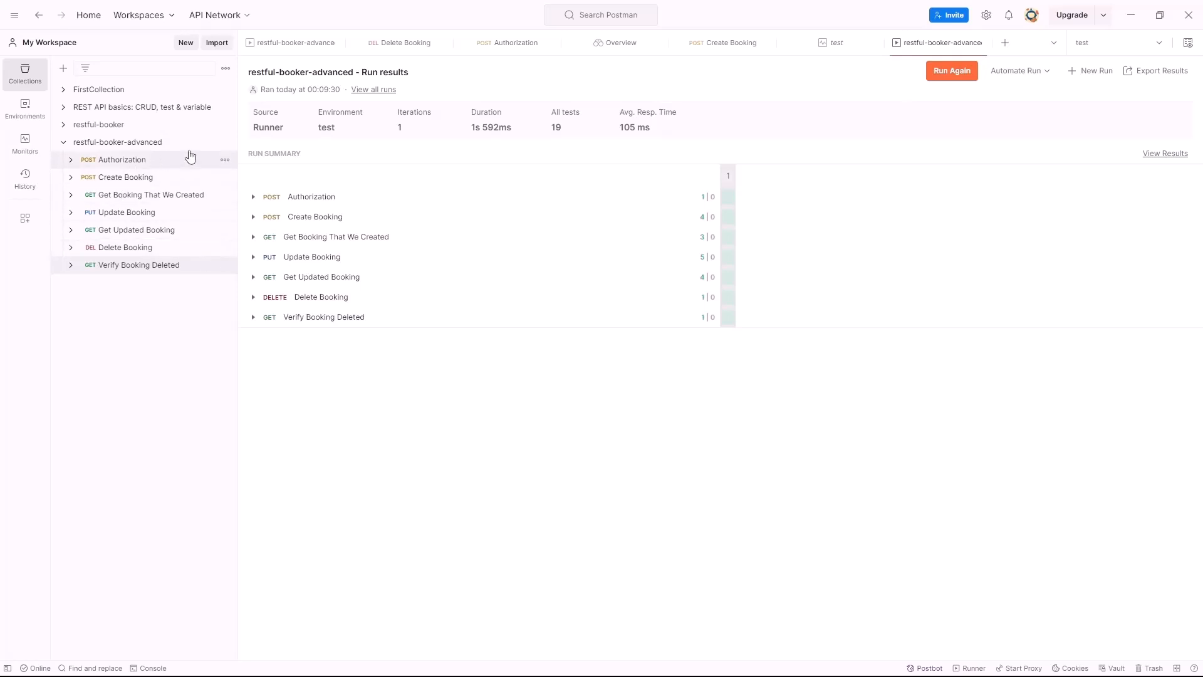
pyautogui.click(1022, 72)
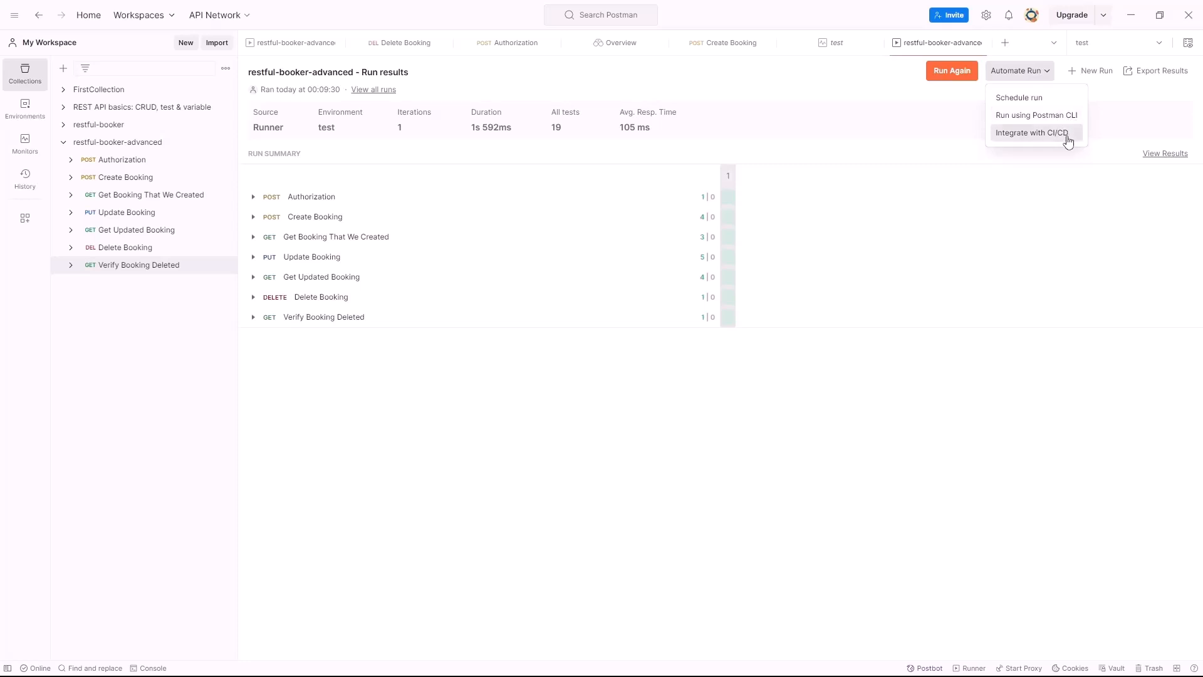
pyautogui.click(225, 144)
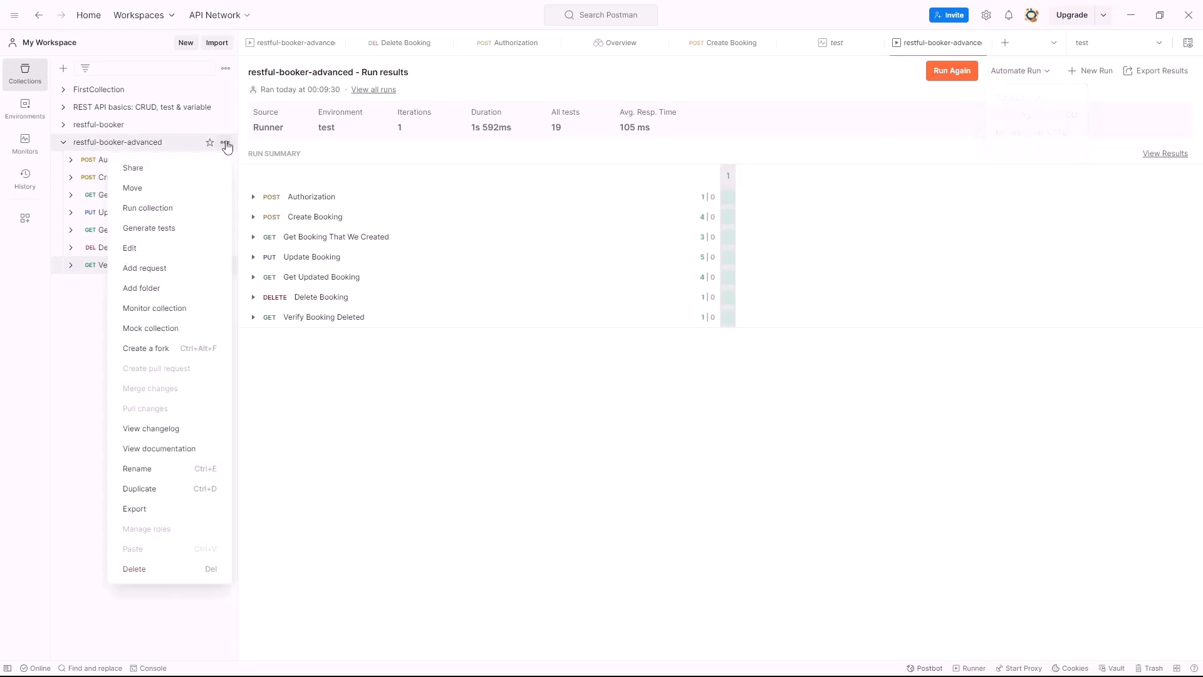
# Schedule runs named 'test' with the Week timer frequency and the test environment
pyautogui.click(170, 214)
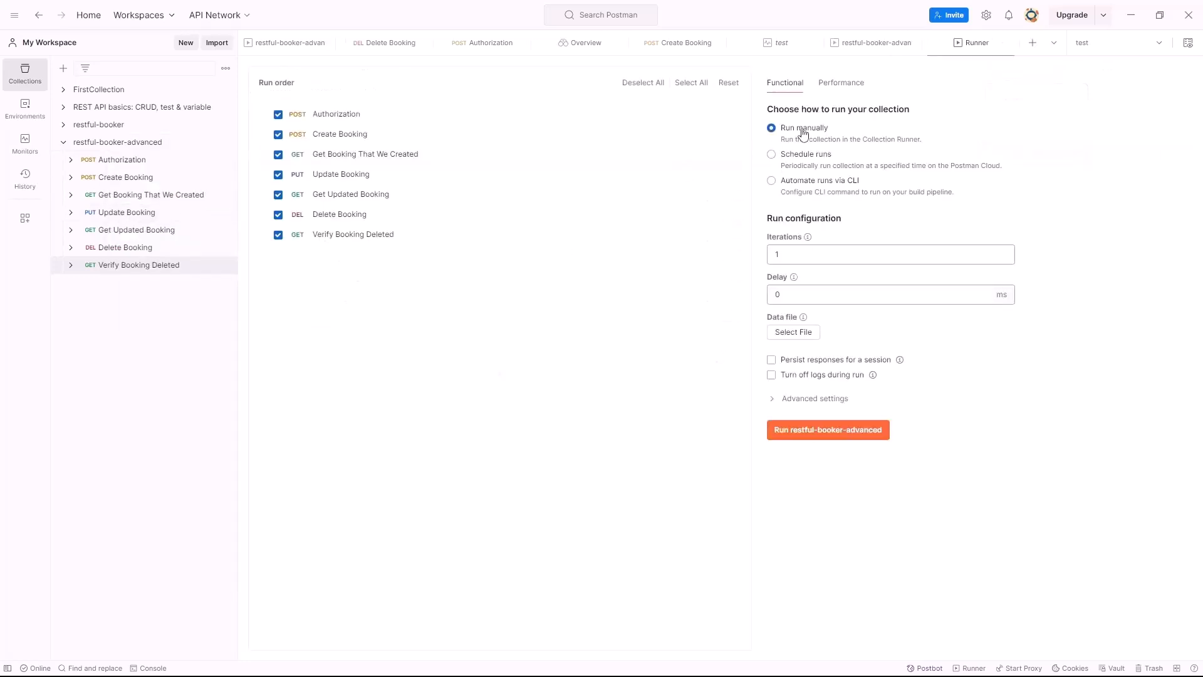
pyautogui.click(817, 161)
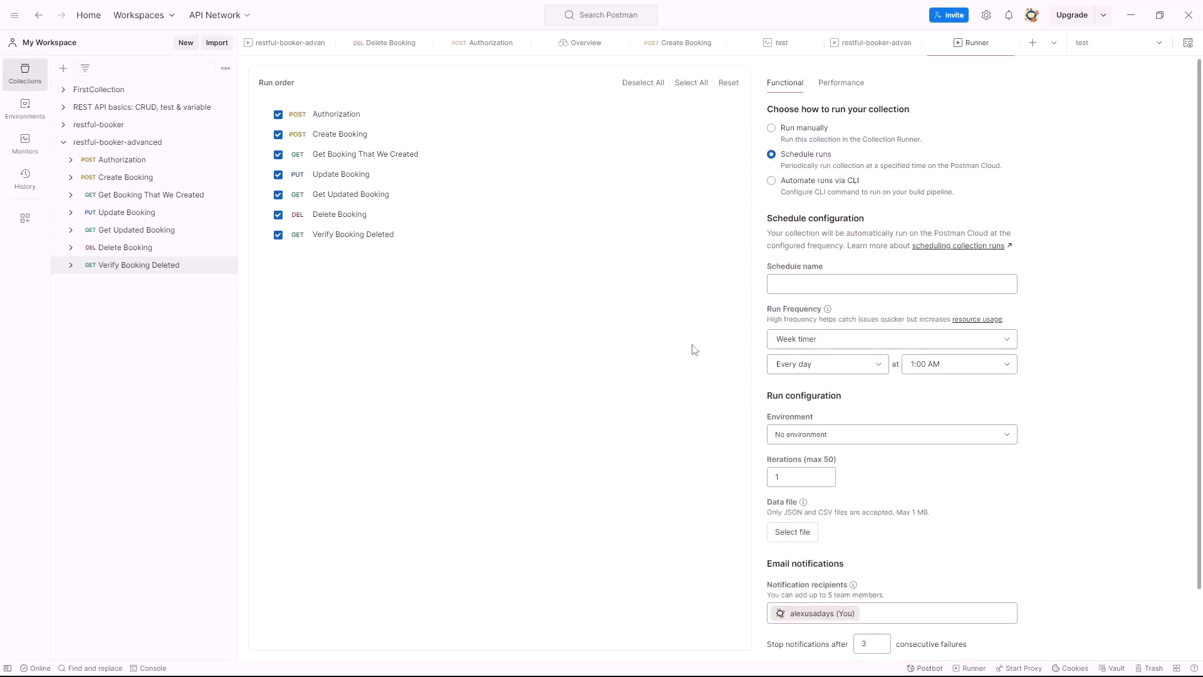
pyautogui.click(793, 292)
pyautogui.write('test')
pyautogui.click(876, 340)
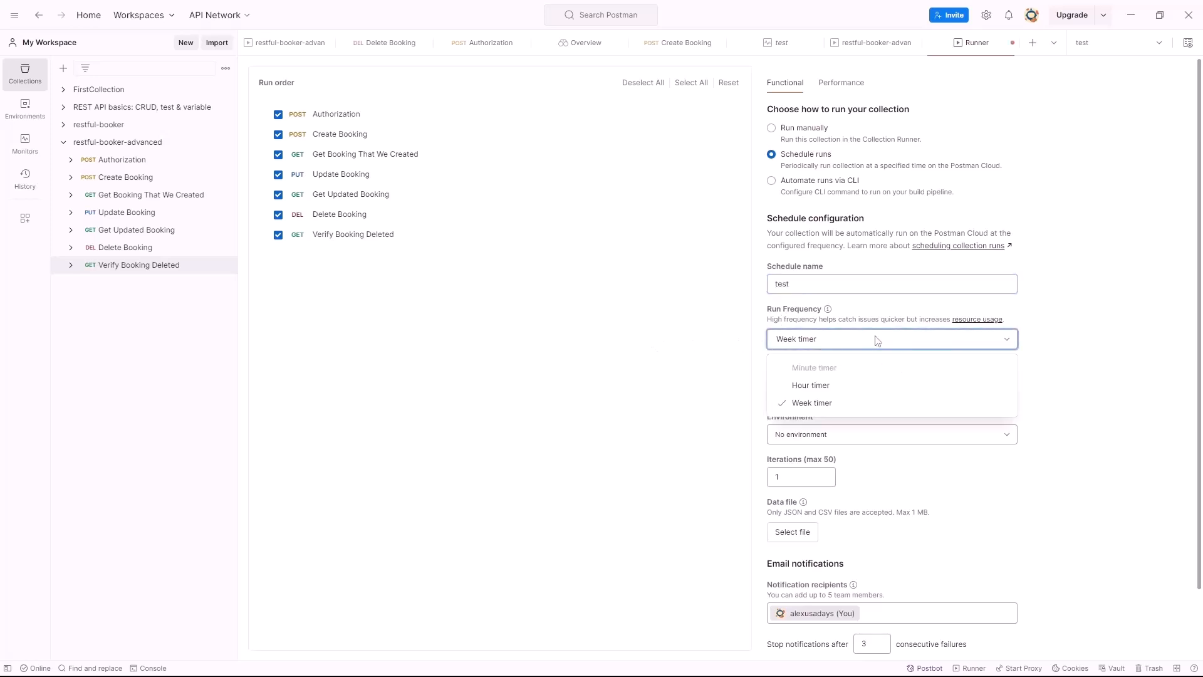
pyautogui.click(812, 402)
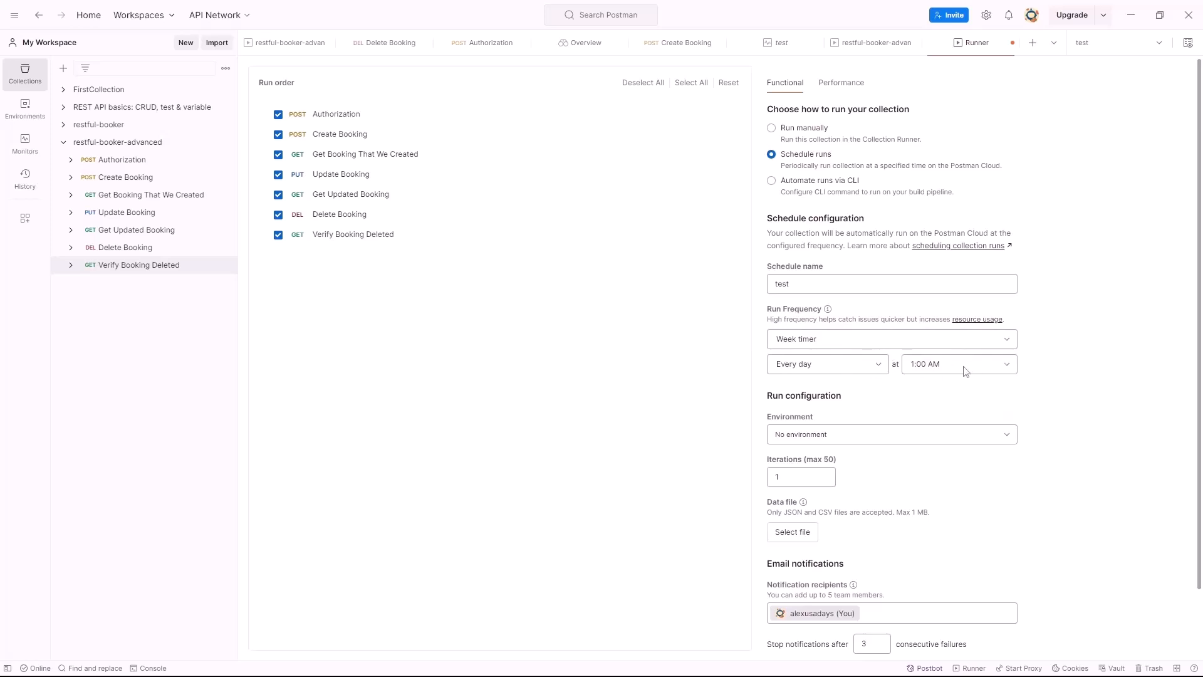
pyautogui.scroll(-1, 940, 401)
pyautogui.click(808, 374)
pyautogui.click(807, 443)
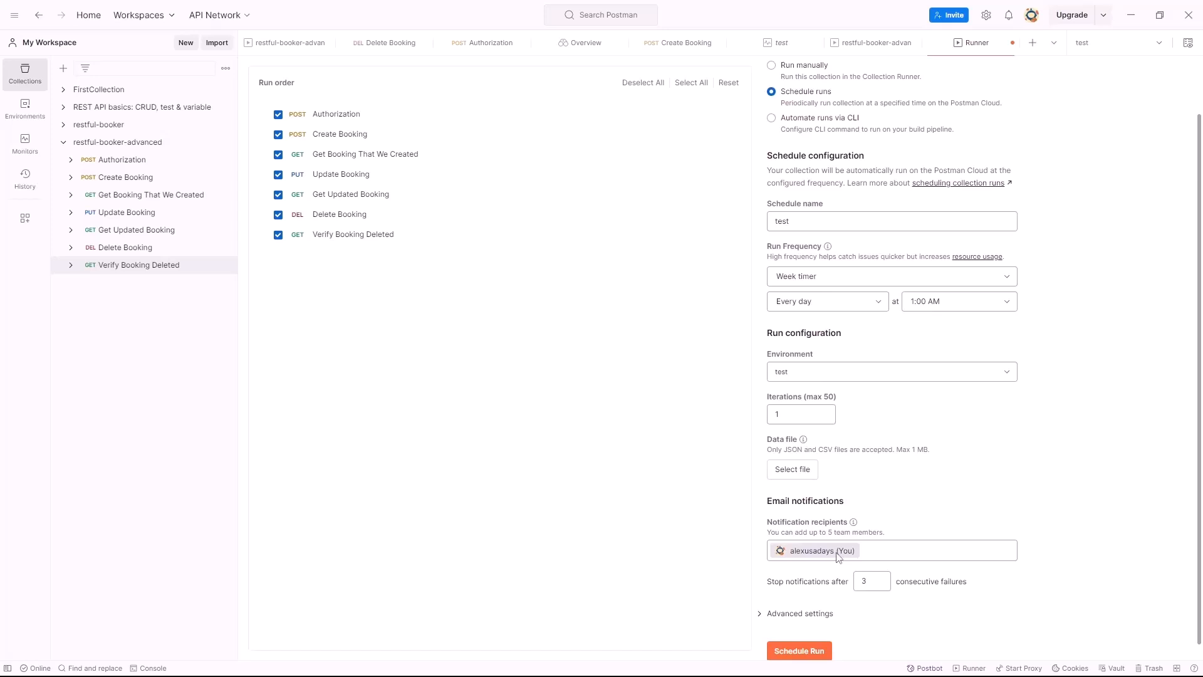
pyautogui.scroll(-1, 846, 560)
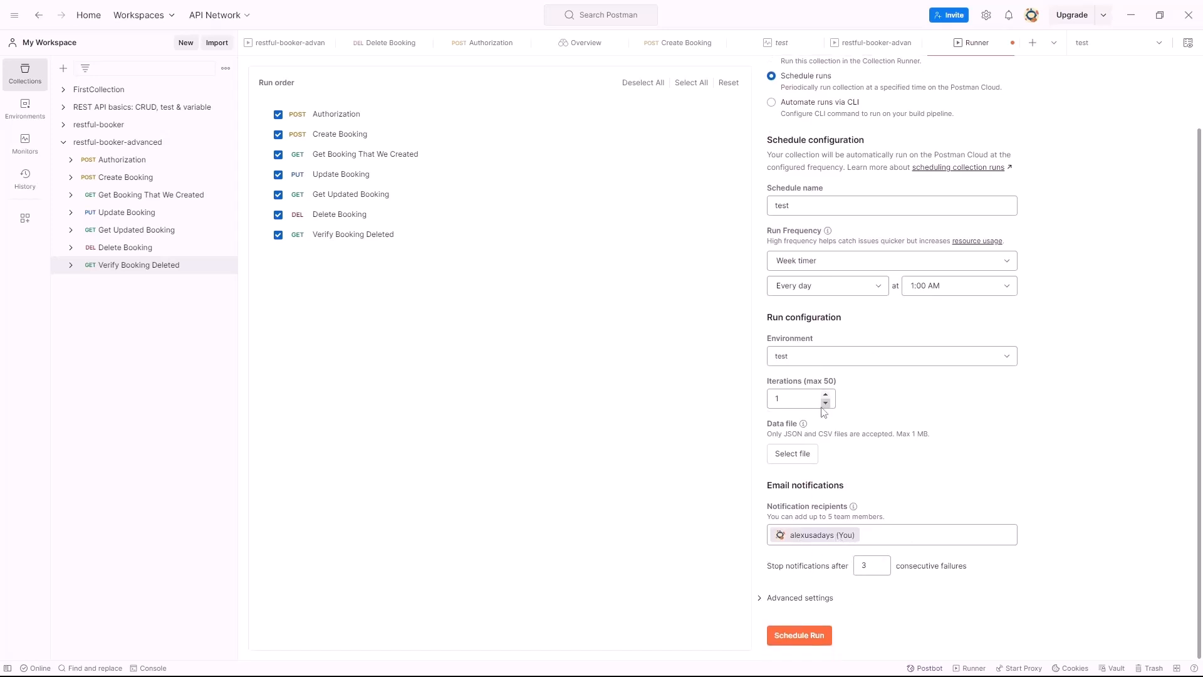
pyautogui.scroll(3, 721, 251)
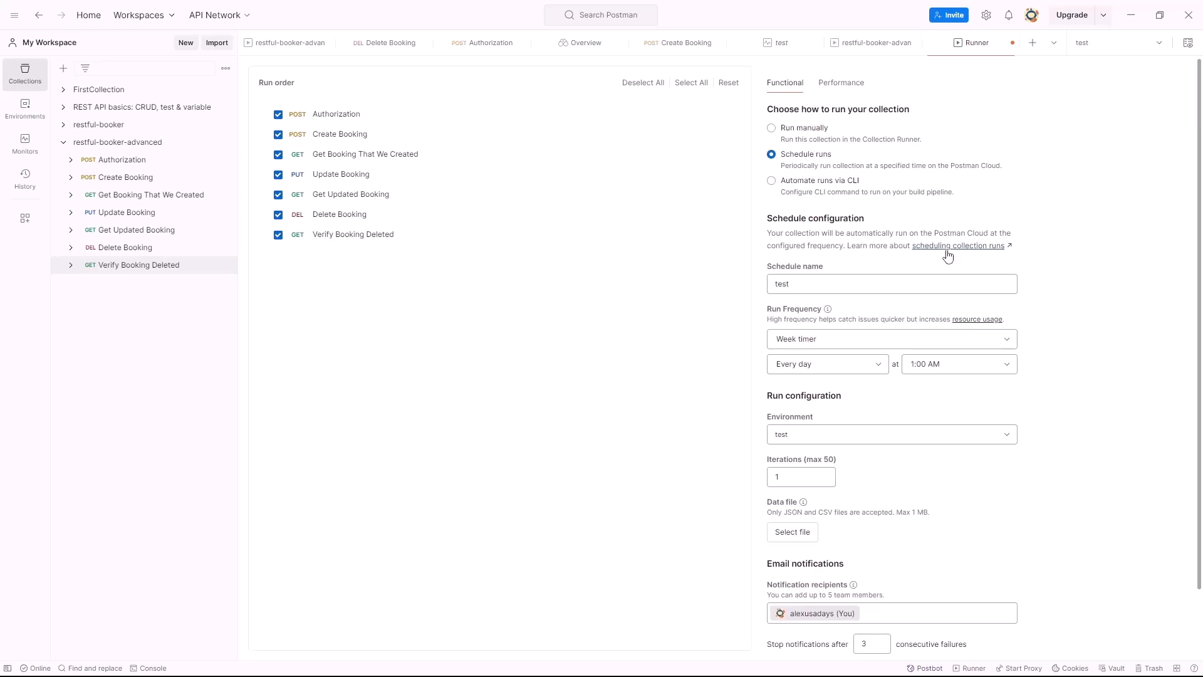
# Switch the Runner to Automate runs via CLI and inspect the Postman CLI login and run commands
pyautogui.click(772, 182)
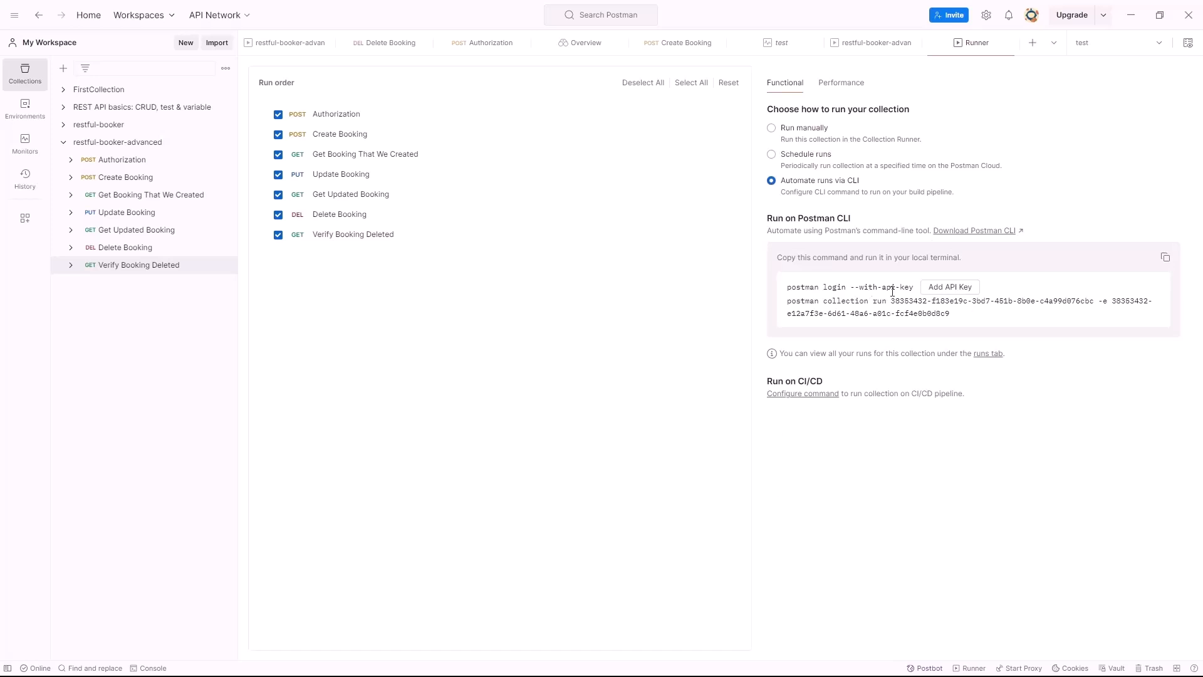
pyautogui.moveTo(796, 288); pyautogui.dragTo(977, 298)
pyautogui.click(977, 301)
# Set the Postman CLI configuration to Azure Pipelines on Mac OS (Intel)
pyautogui.click(810, 400)
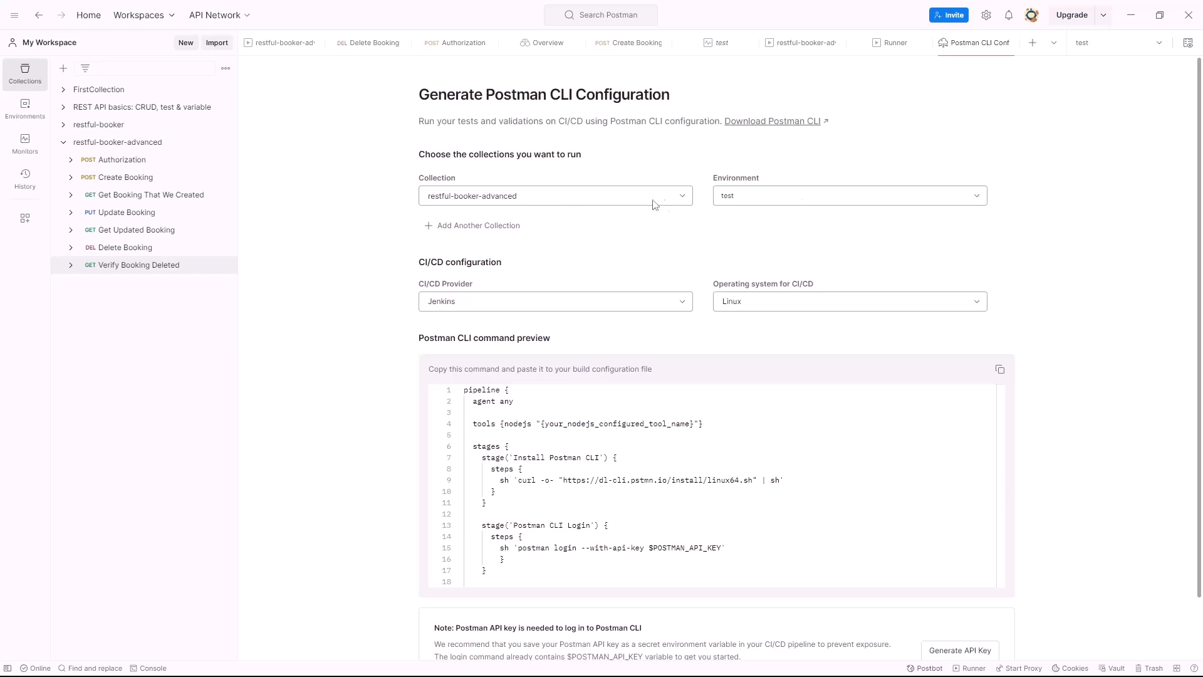
pyautogui.click(792, 304)
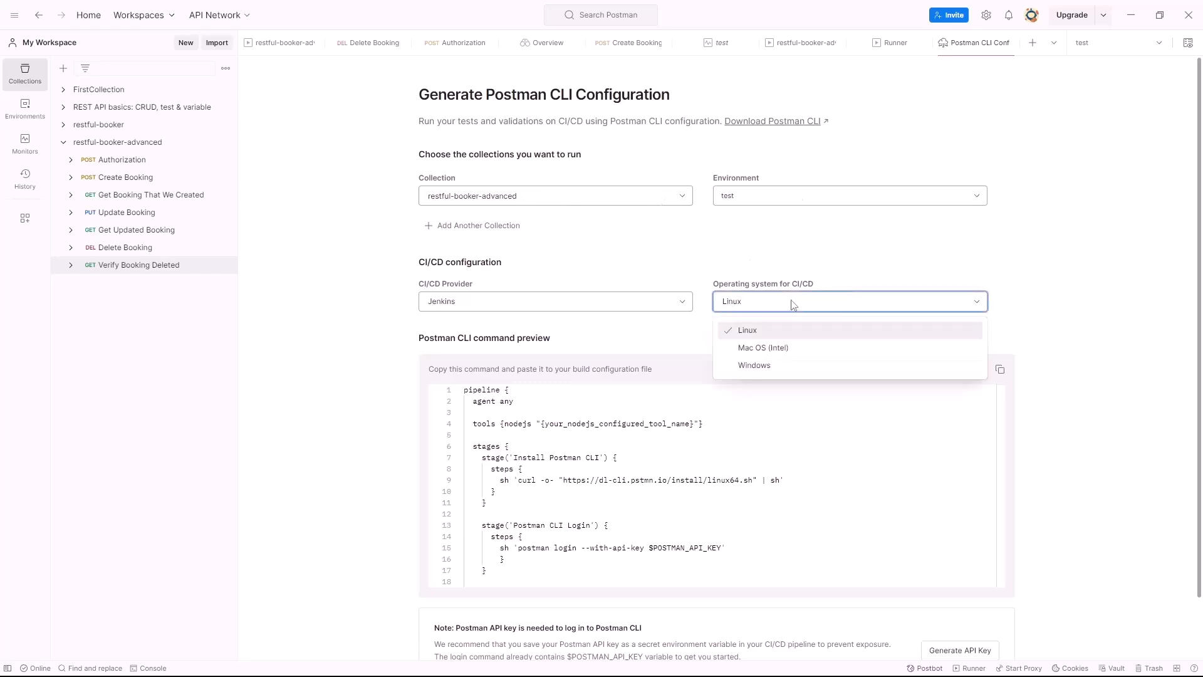
pyautogui.click(776, 366)
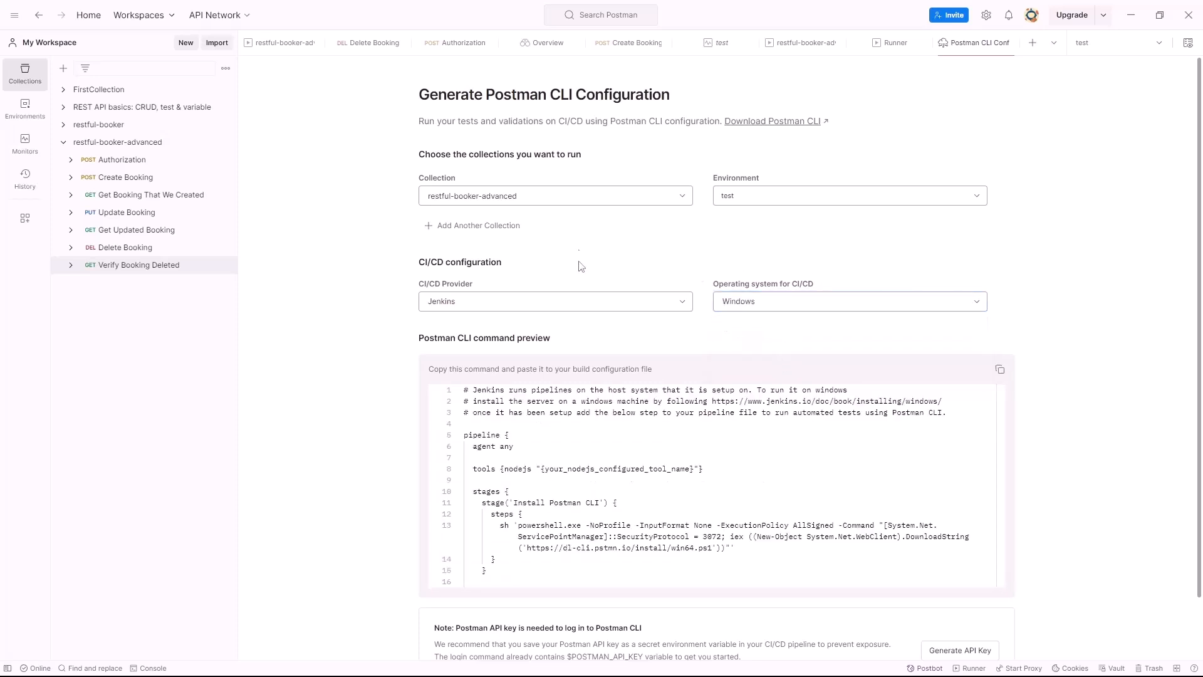
pyautogui.click(534, 303)
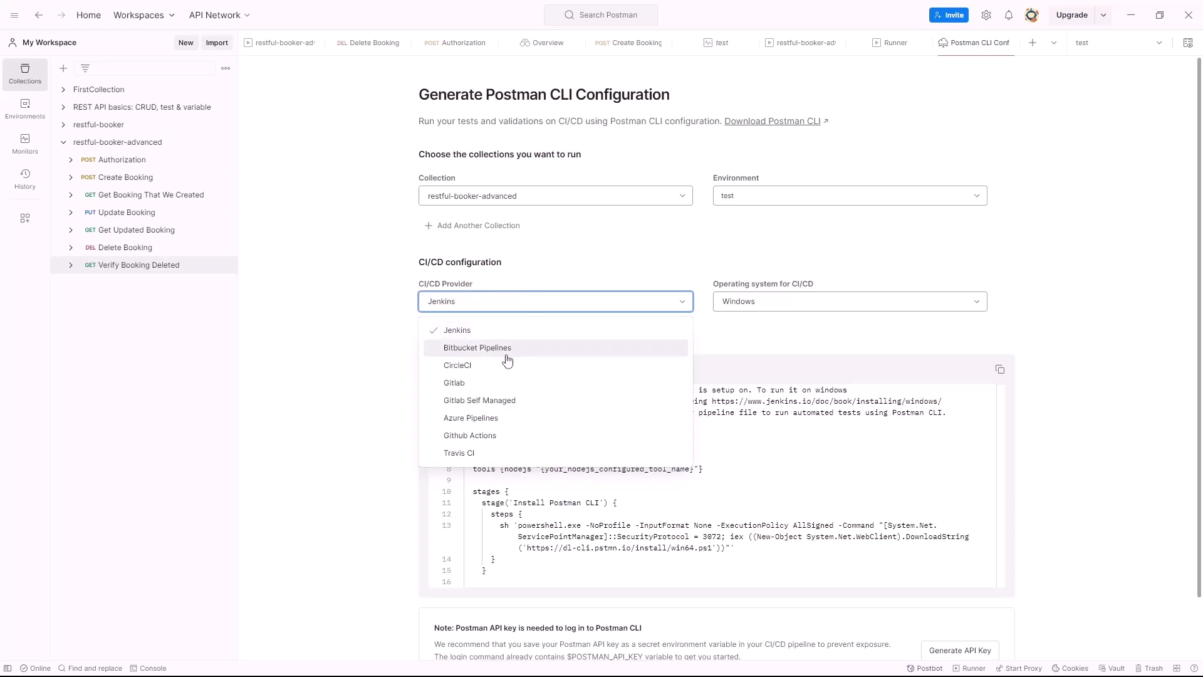
pyautogui.click(492, 419)
pyautogui.click(809, 303)
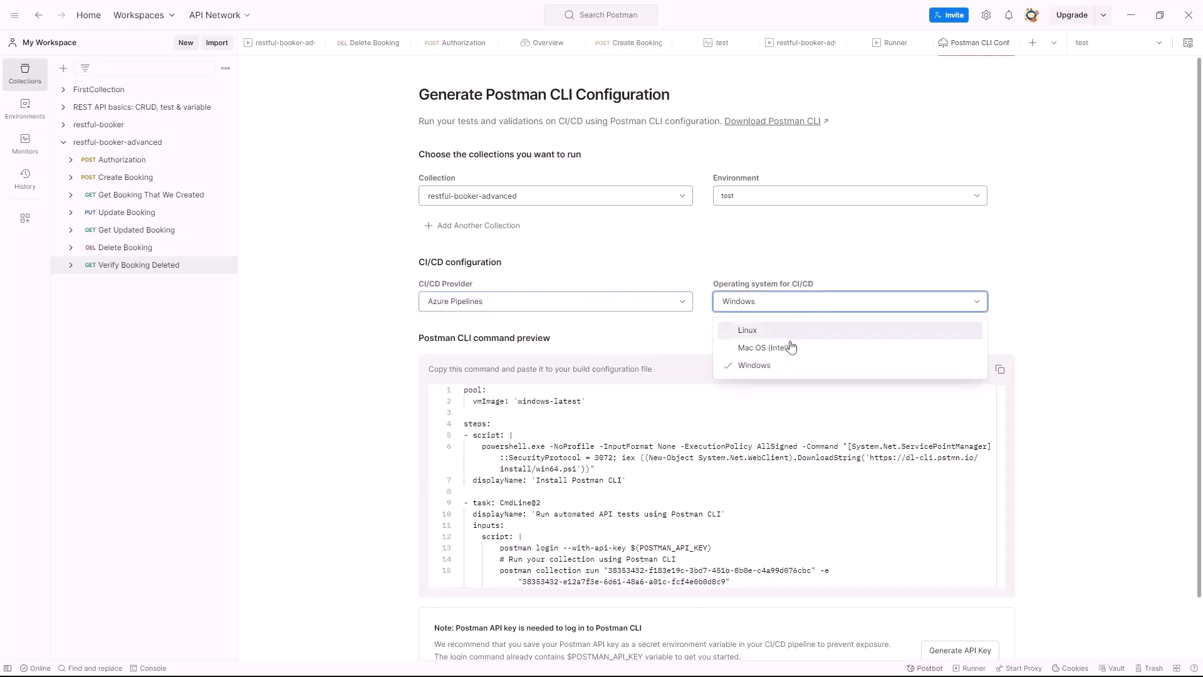
pyautogui.click(790, 346)
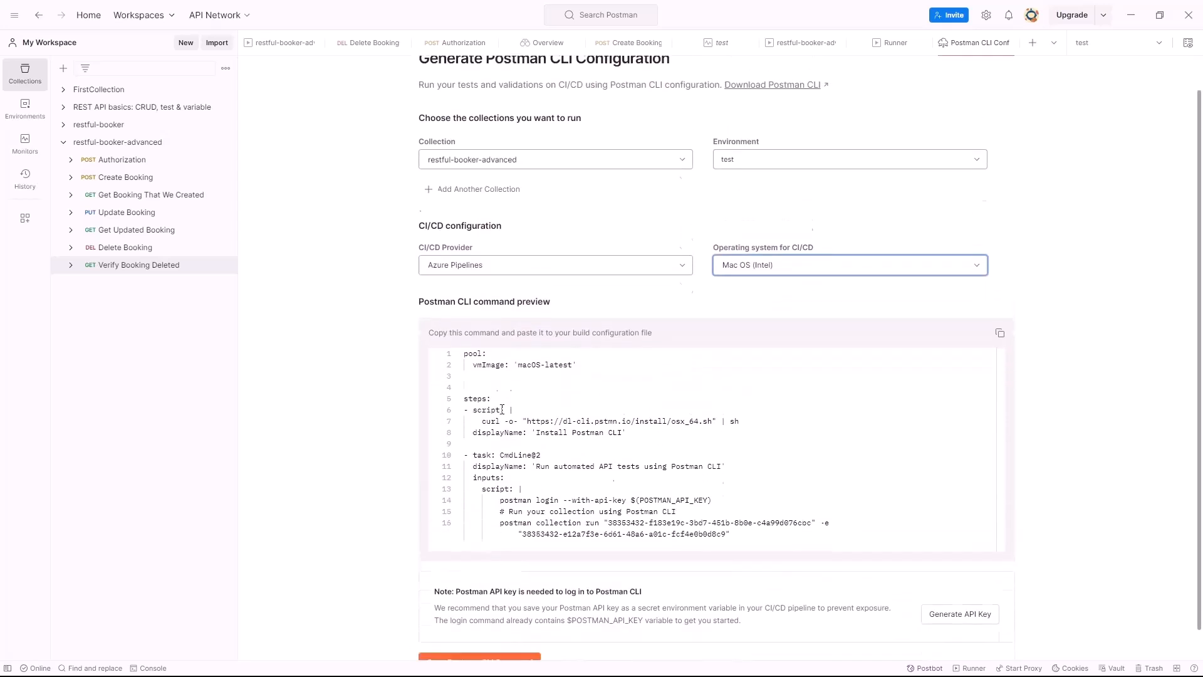
# Review the macOS-latest pipeline preview, including the Postman CLI login line
pyautogui.scroll(-1, 482, 346)
pyautogui.moveTo(582, 339); pyautogui.dragTo(463, 328)
pyautogui.click(555, 361)
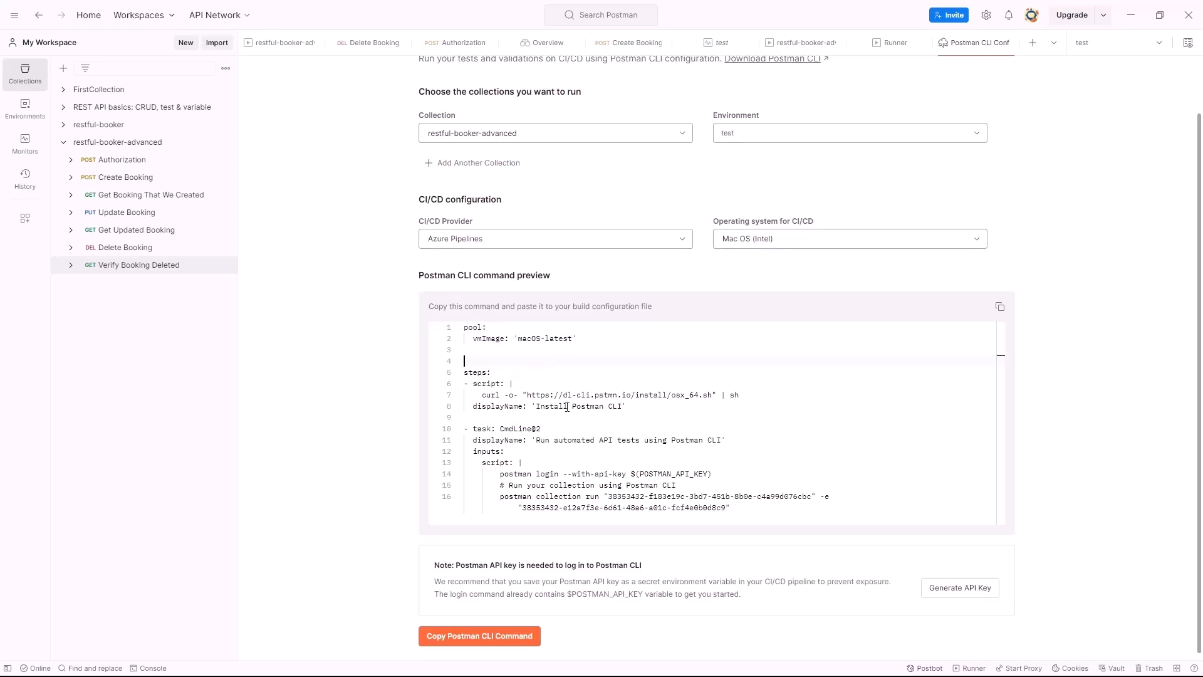
pyautogui.scroll(-1, 589, 412)
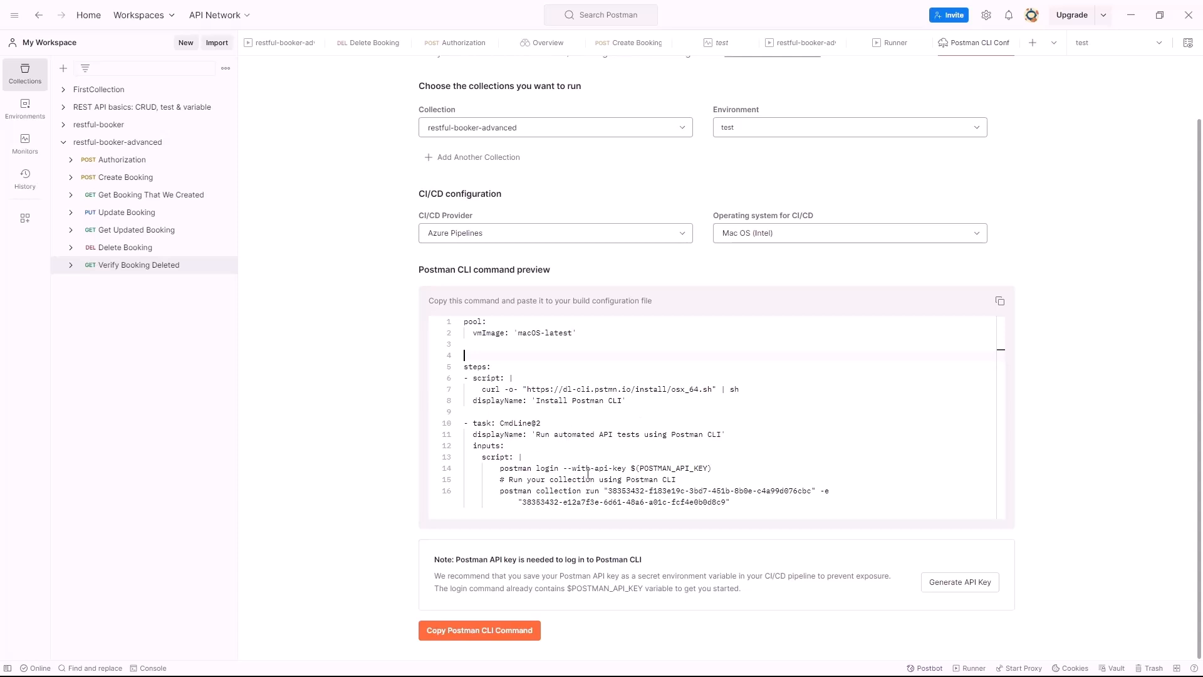
pyautogui.moveTo(721, 467); pyautogui.dragTo(558, 468)
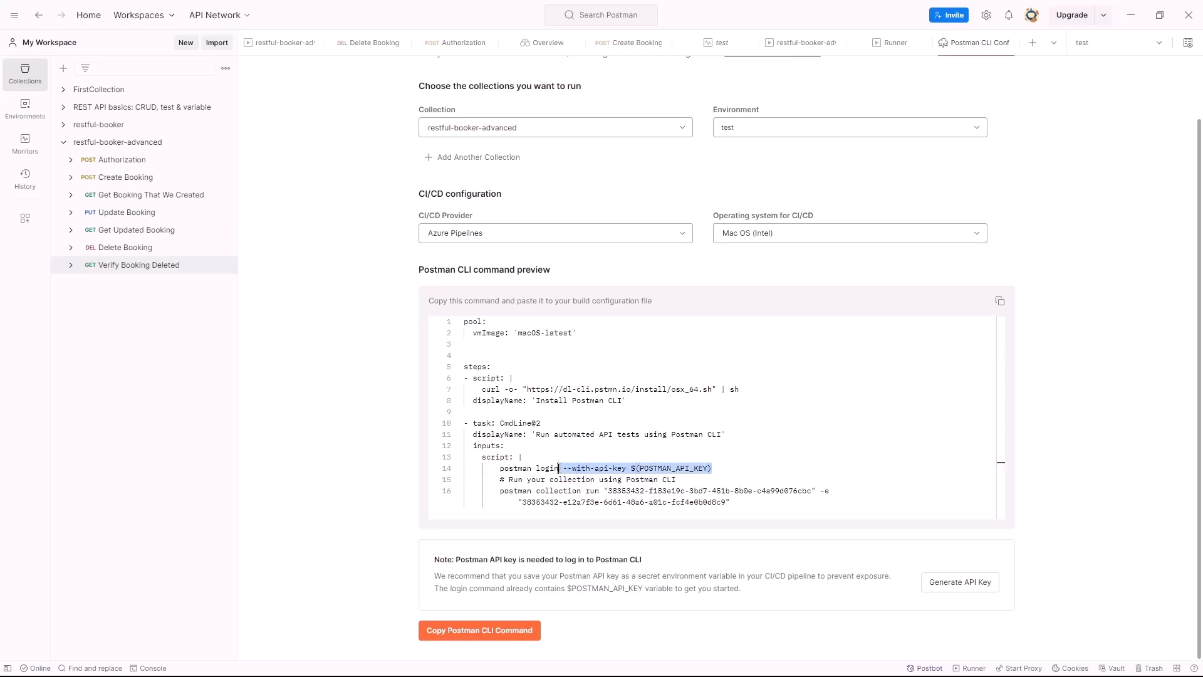
pyautogui.click(785, 497)
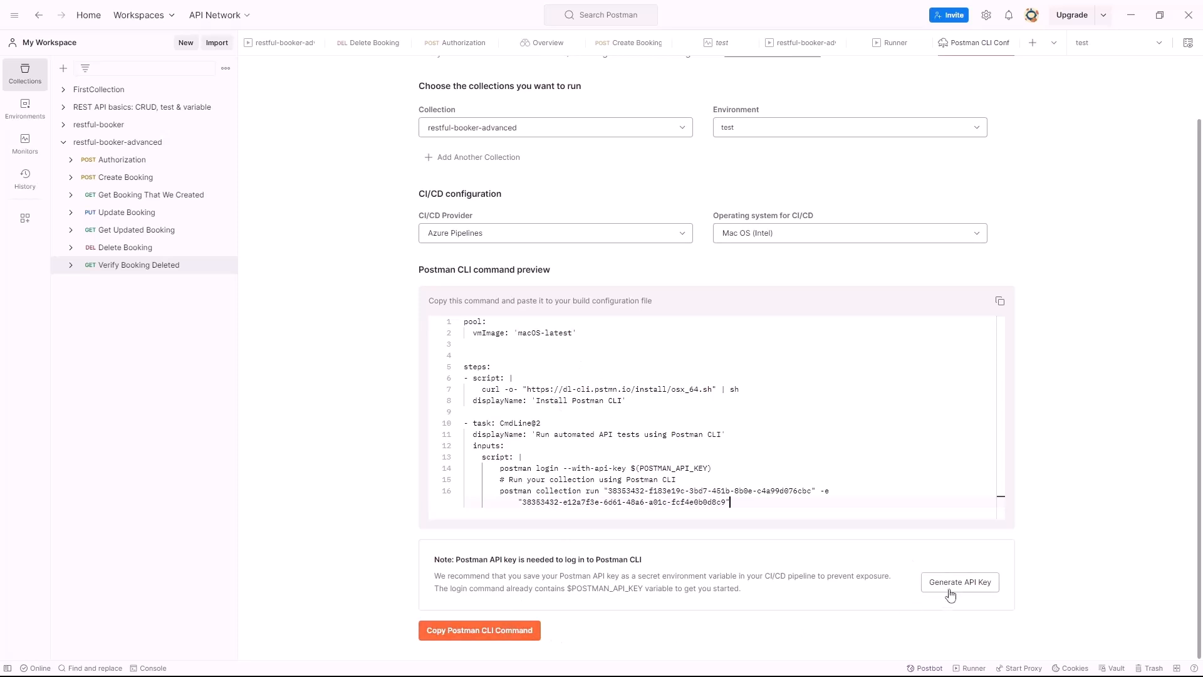
# Inspect the run command's inputs and the collection and environment IDs, then return to the top
pyautogui.moveTo(730, 502); pyautogui.dragTo(464, 321)
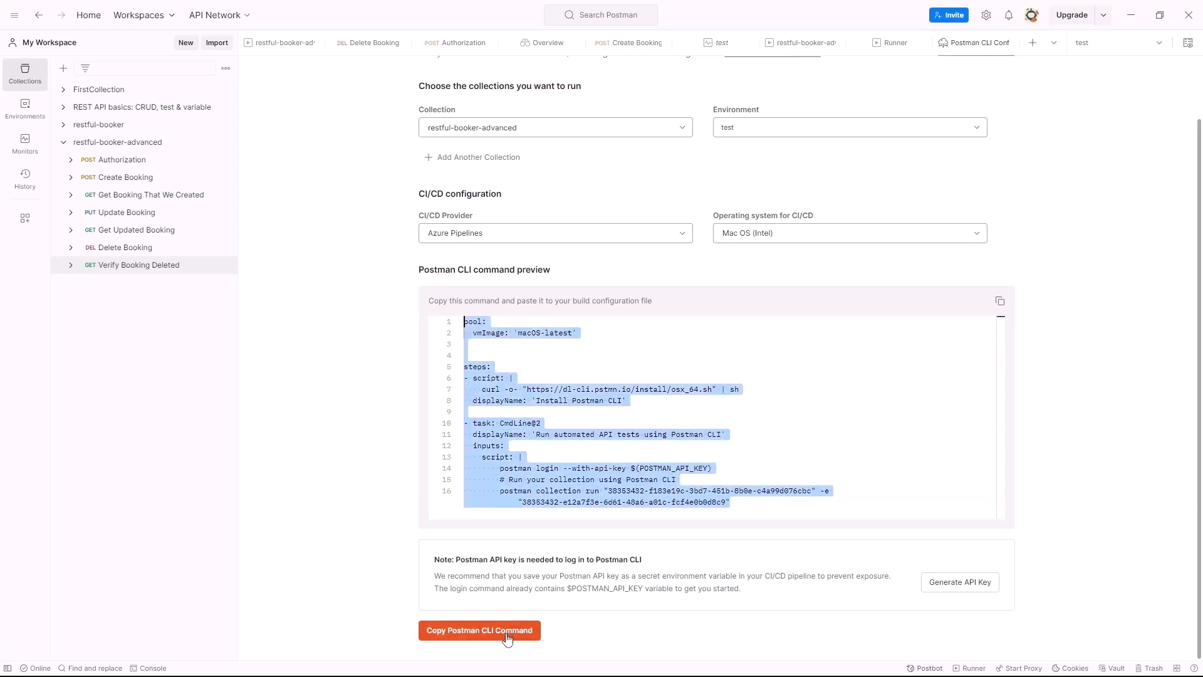
pyautogui.moveTo(558, 434); pyautogui.dragTo(559, 424)
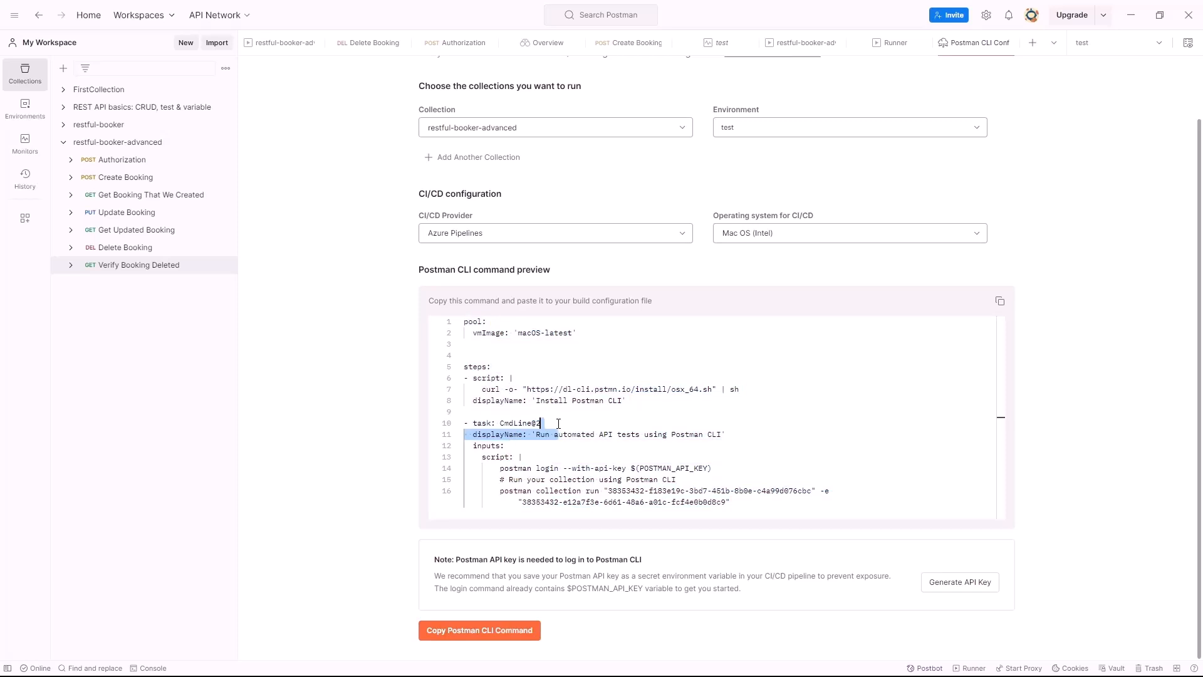
pyautogui.click(643, 432)
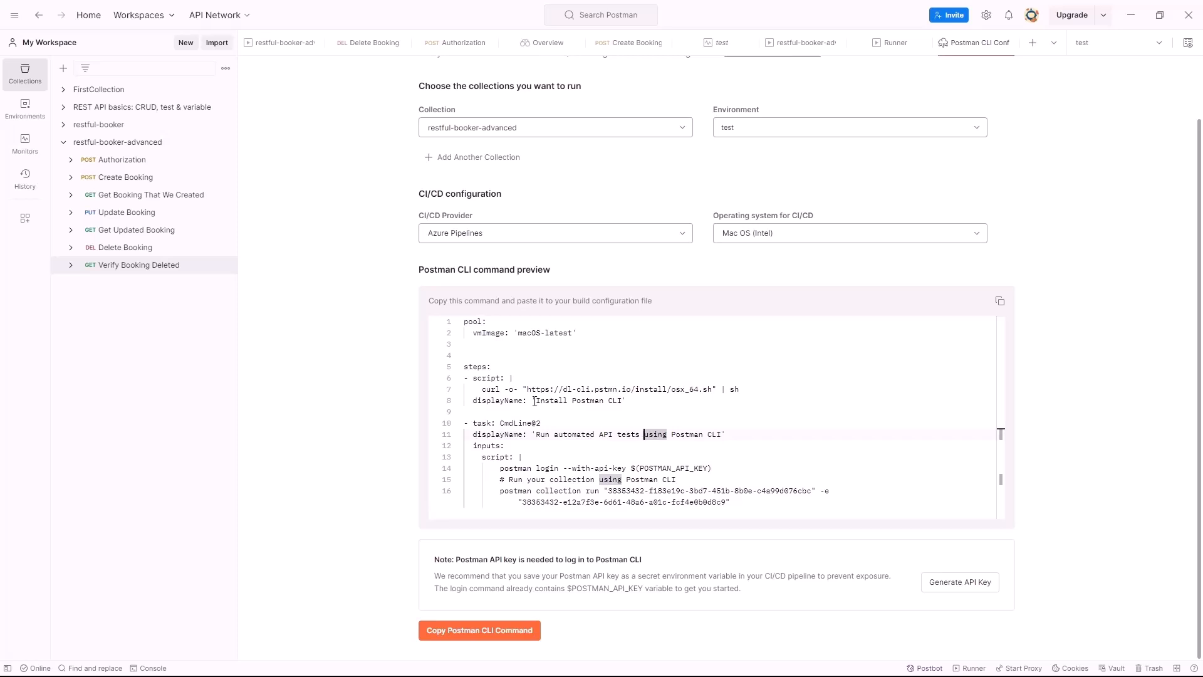
pyautogui.click(675, 444)
pyautogui.moveTo(604, 492); pyautogui.dragTo(731, 503)
pyautogui.click(759, 459)
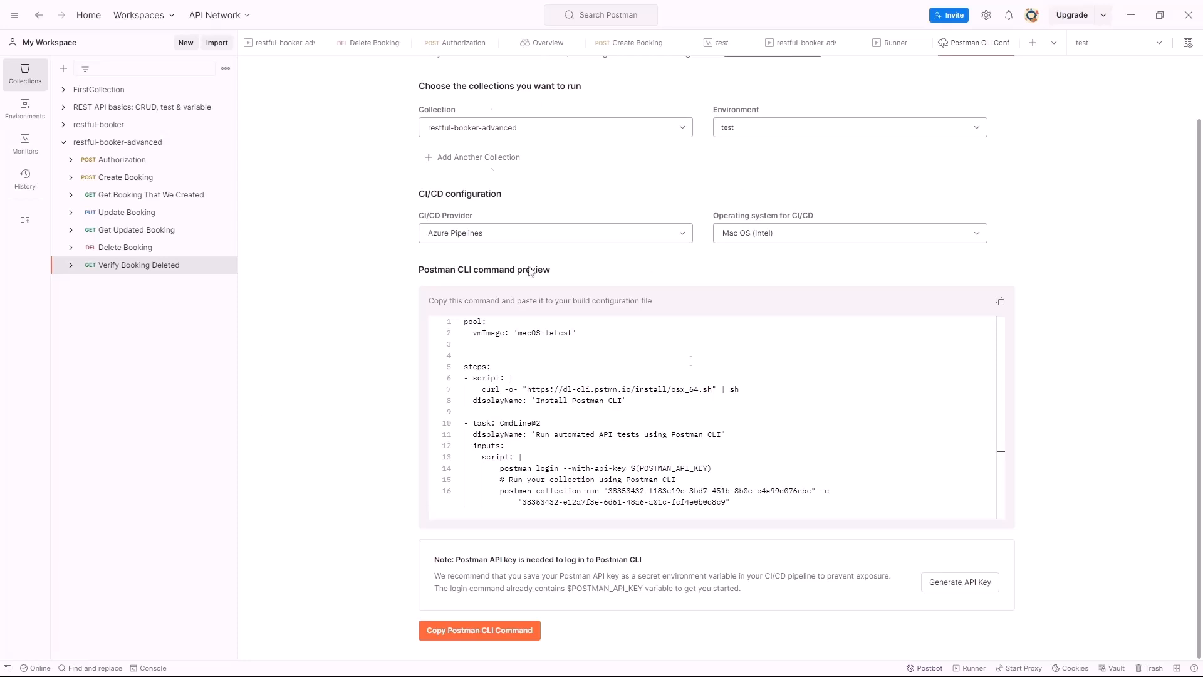
pyautogui.scroll(2, 405, 211)
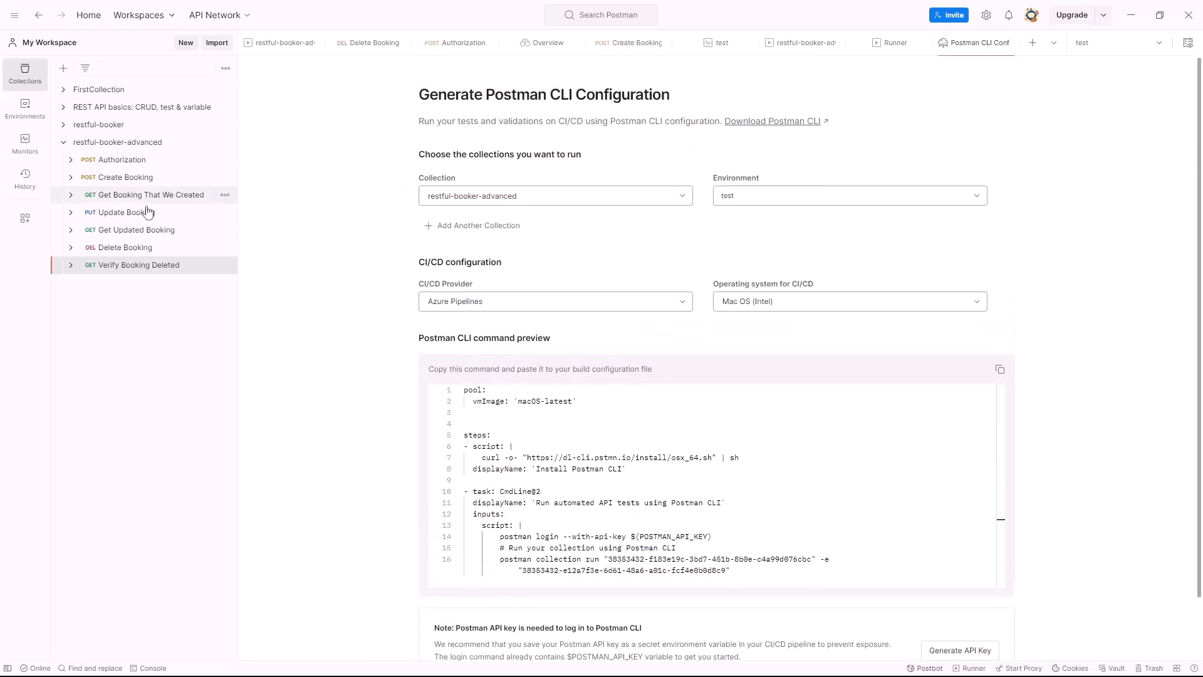
# Export the restful-booker-advanced collection in Collection v2.1 format
pyautogui.click(64, 143)
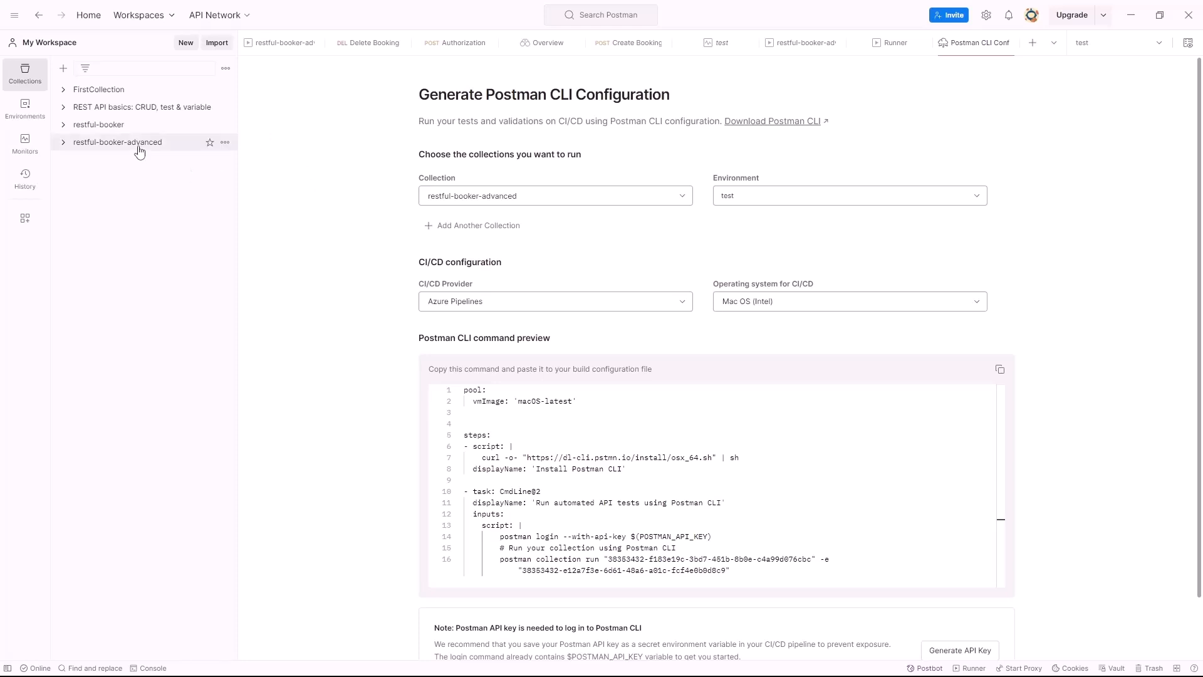
pyautogui.click(224, 143)
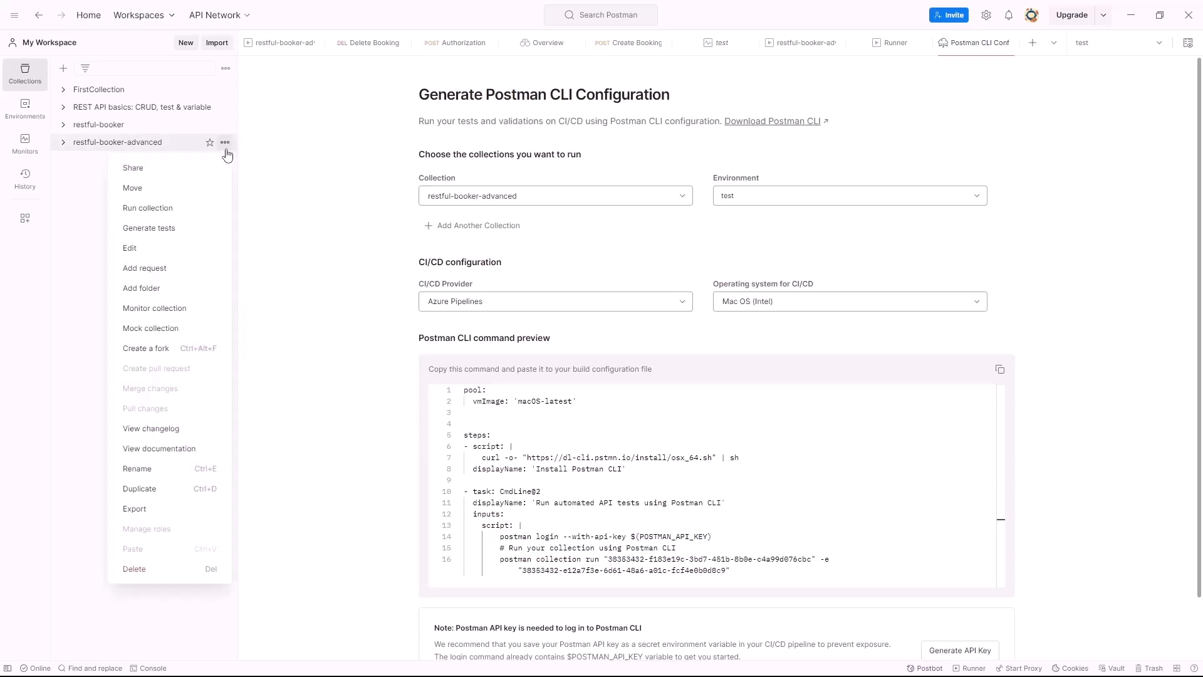
pyautogui.click(225, 148)
pyautogui.click(226, 147)
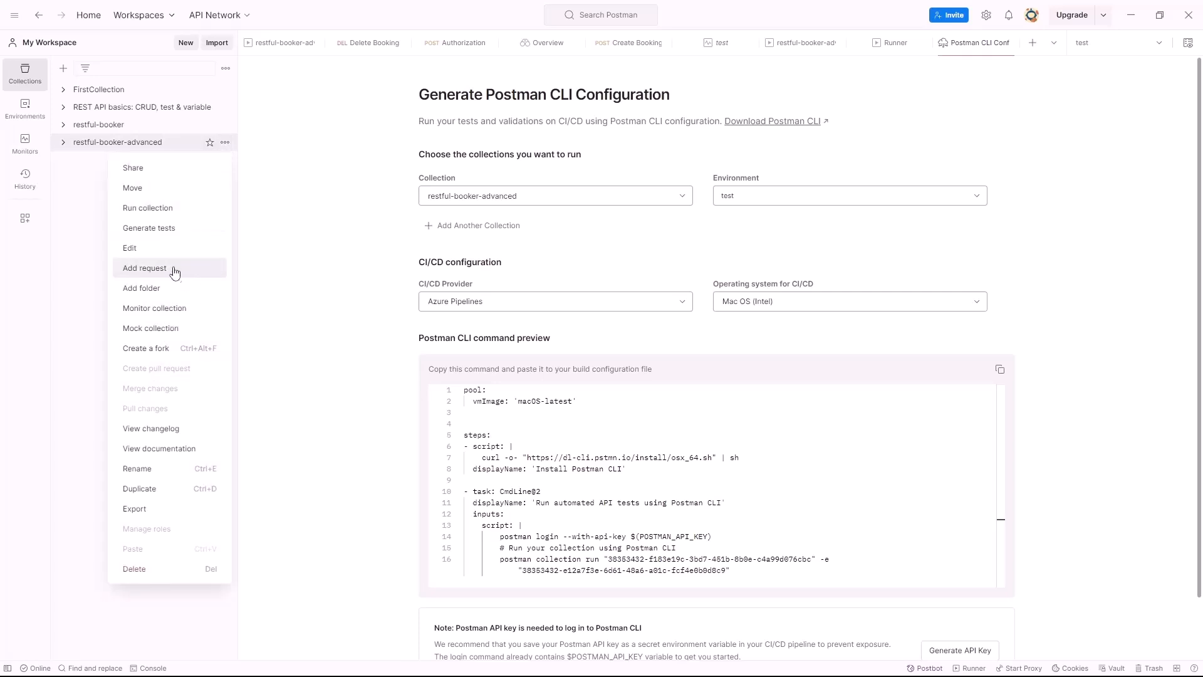
pyautogui.click(168, 511)
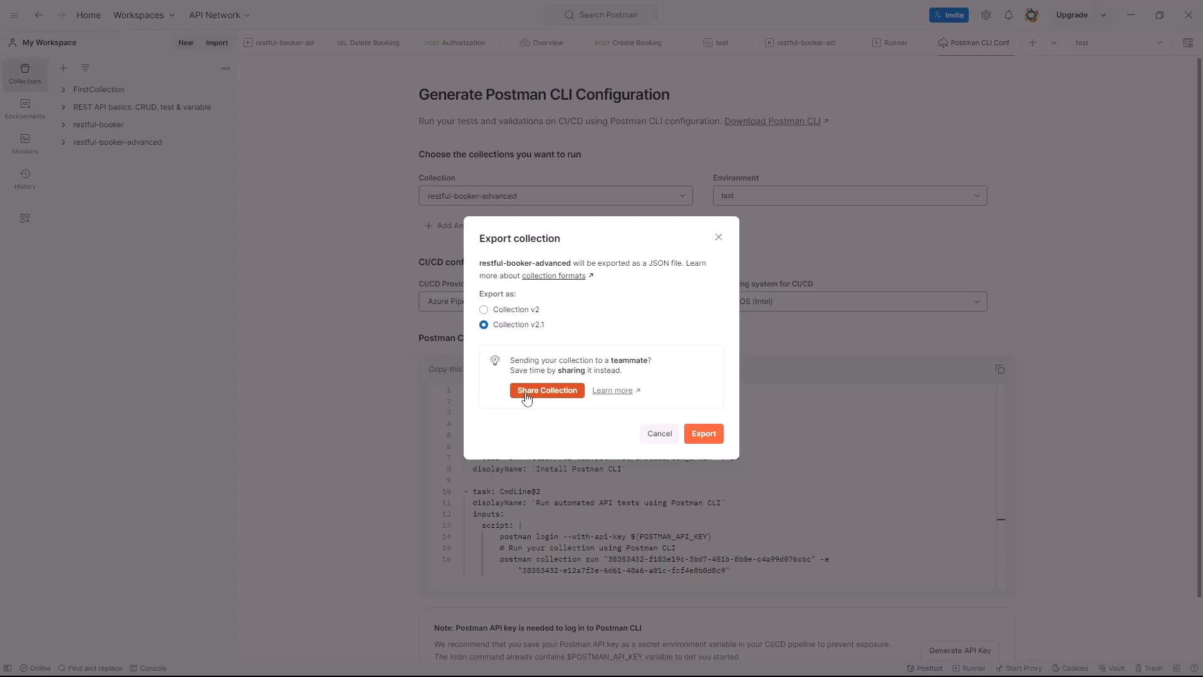
pyautogui.click(705, 435)
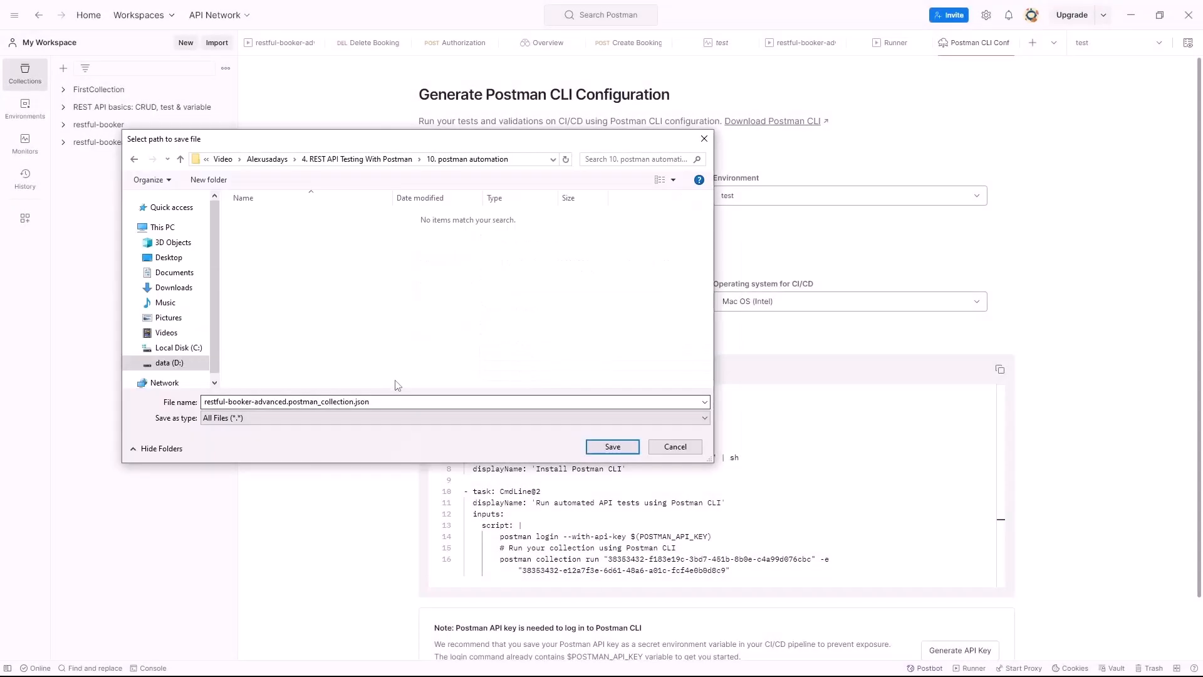
# Save restful-booker-advanced.postman_collection.json into the 10. postman automation folder
pyautogui.click(432, 399)
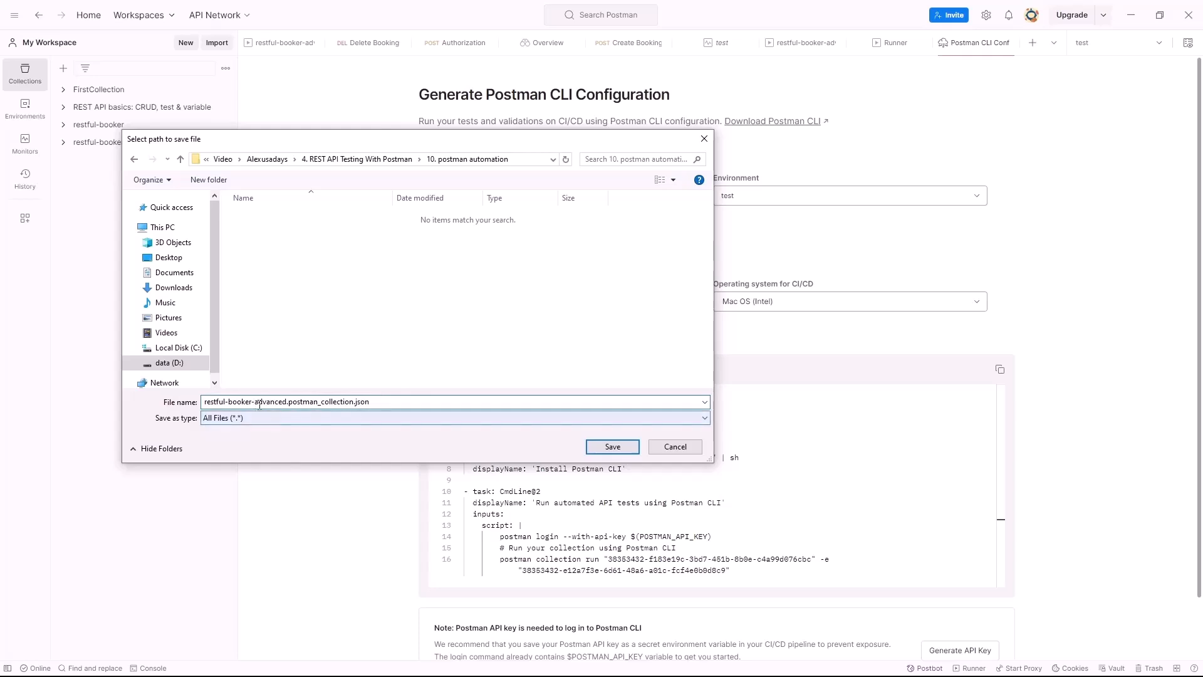
pyautogui.moveTo(243, 404); pyautogui.dragTo(281, 405)
pyautogui.click(288, 402)
pyautogui.moveTo(205, 402); pyautogui.dragTo(290, 404)
pyautogui.click(300, 402)
pyautogui.click(325, 403)
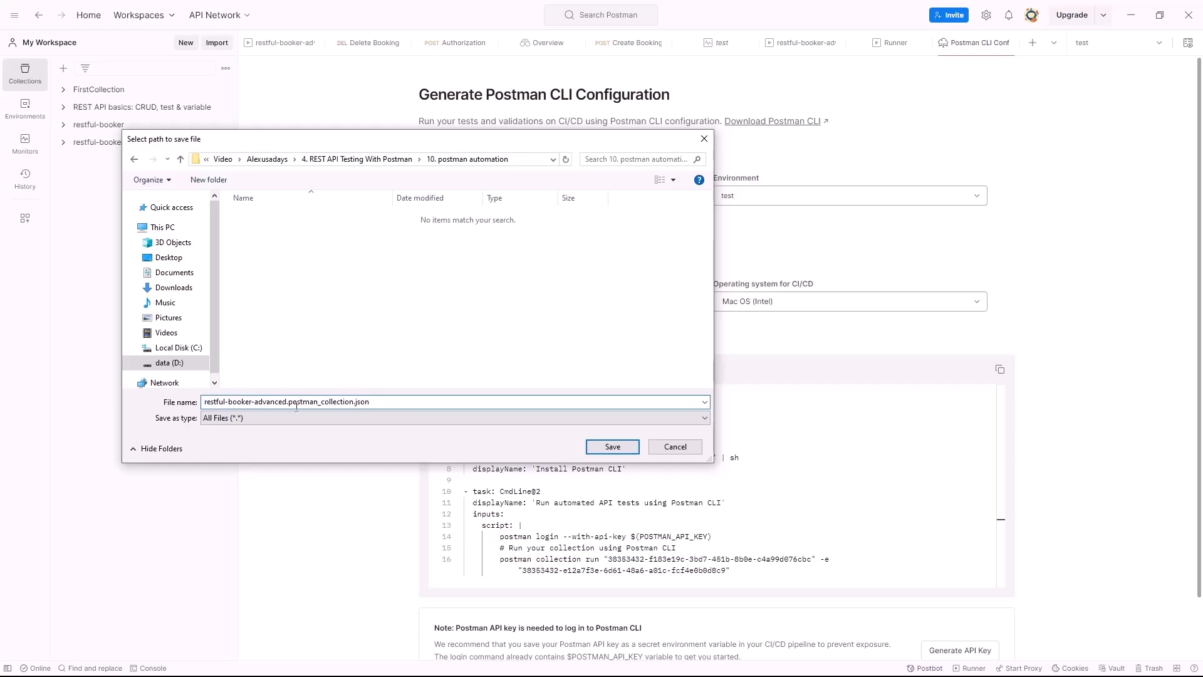
pyautogui.click(611, 449)
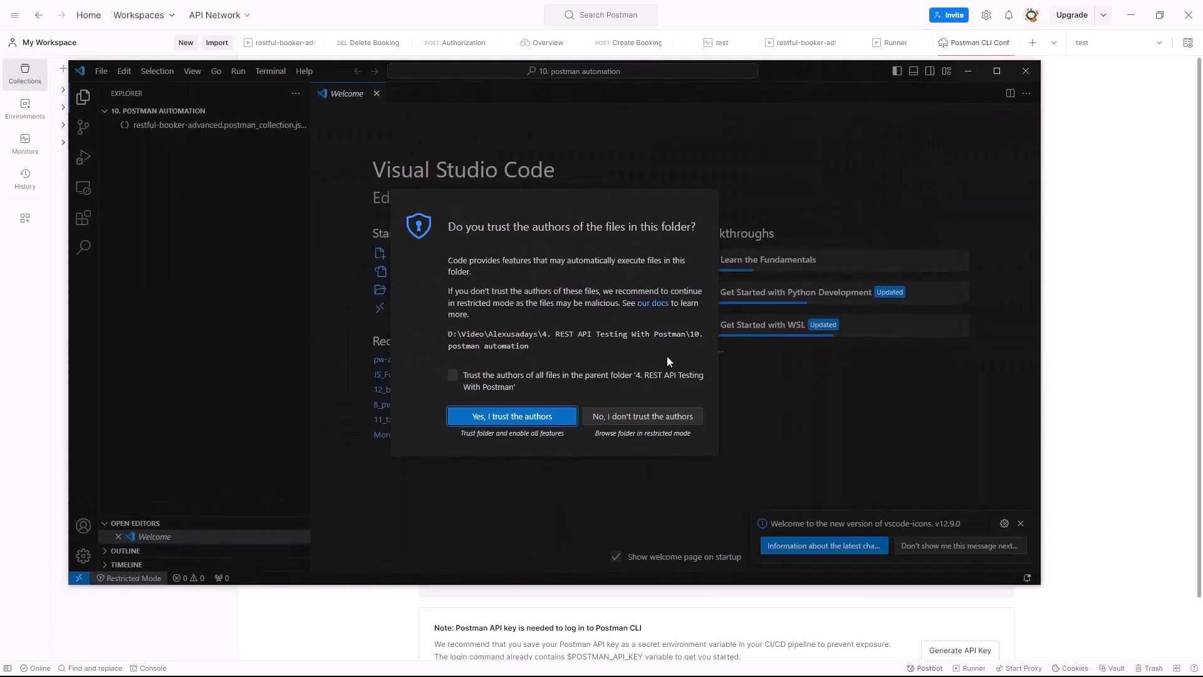
# Open the automation folder in VS Code and open restful-booker-advanced.postman_collection.json
pyautogui.click(520, 413)
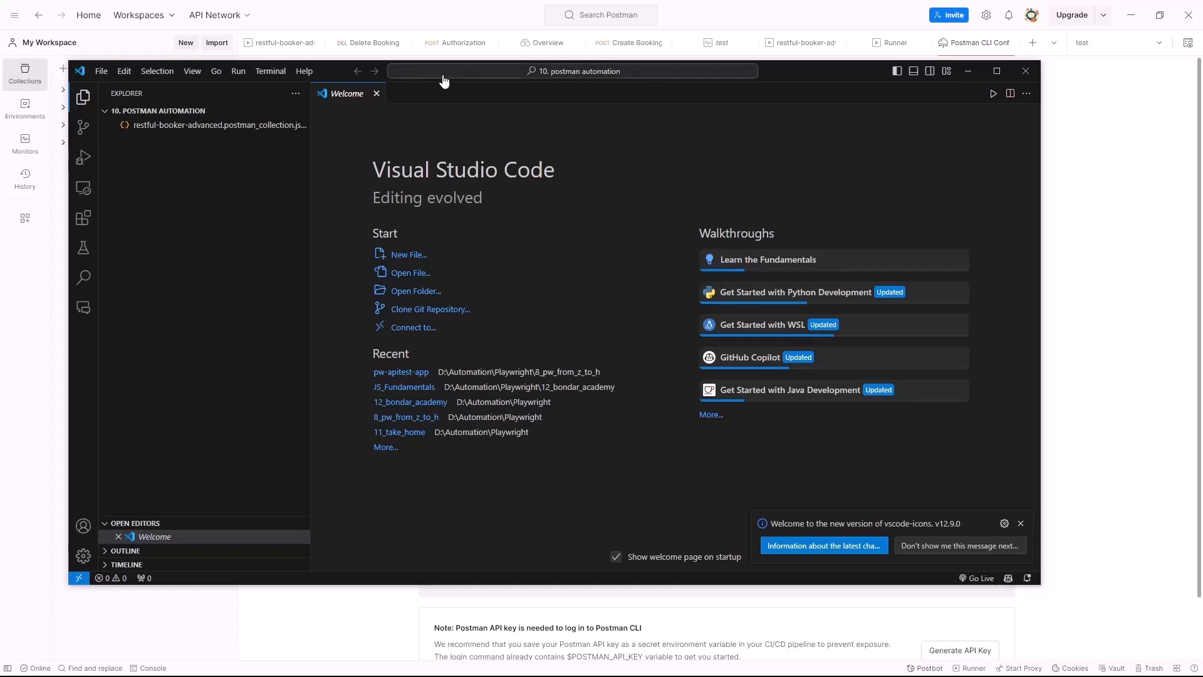
pyautogui.moveTo(354, 73); pyautogui.dragTo(541, 51)
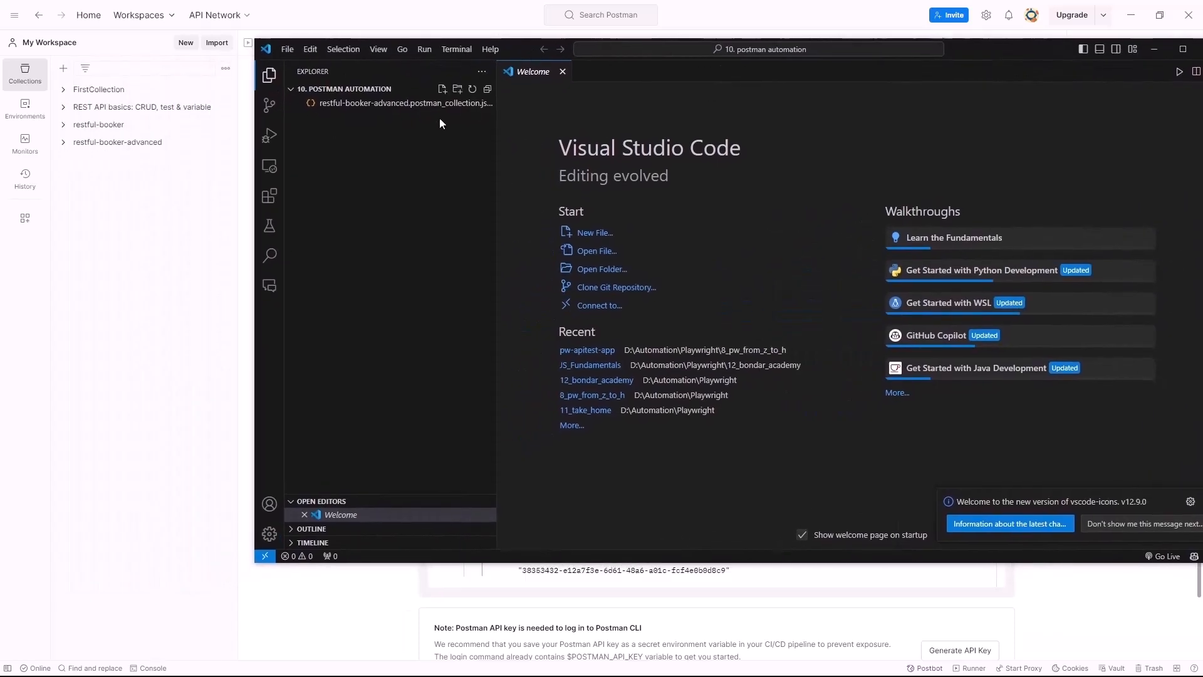
pyautogui.moveTo(495, 103); pyautogui.dragTo(634, 106)
pyautogui.click(483, 105)
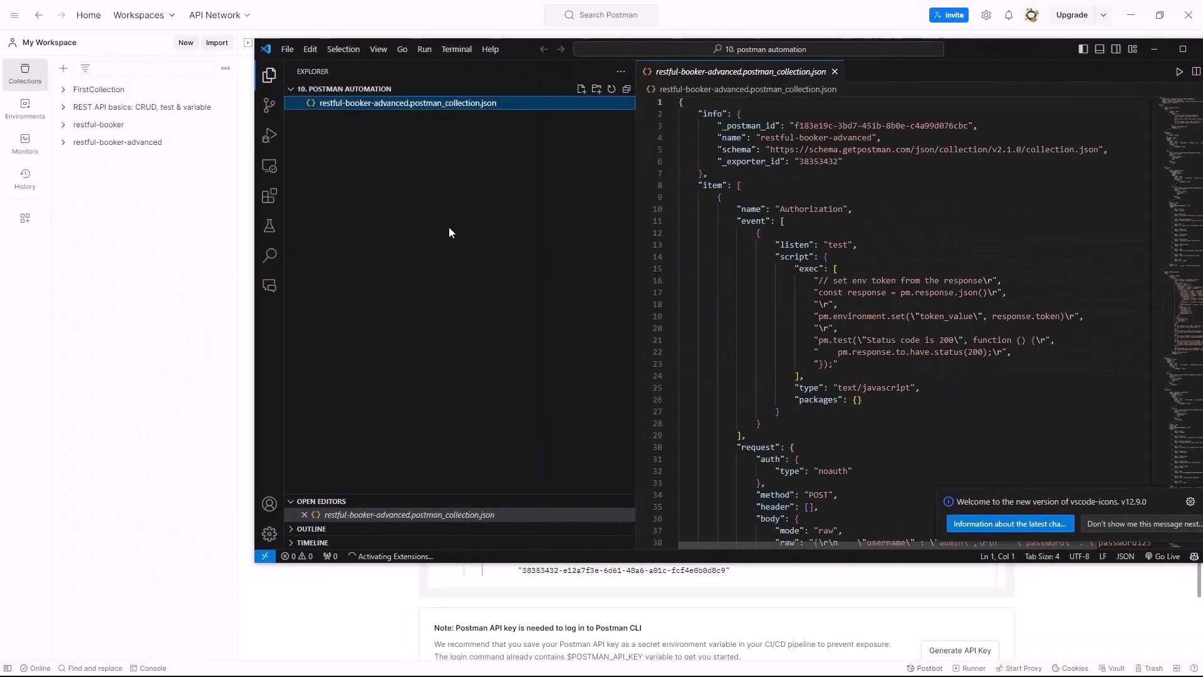
pyautogui.scroll(-20, 740, 307)
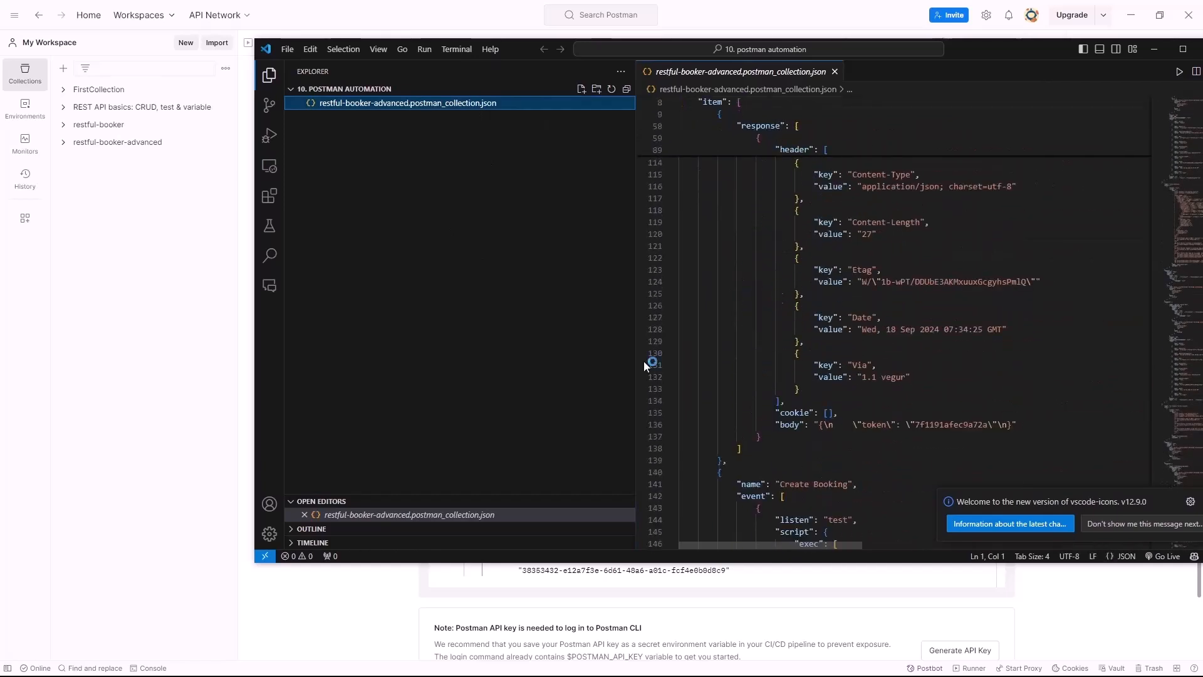
# Enlarge the VS Code window, dismiss the update notice, and show the PowerShell terminal panel
pyautogui.moveTo(255, 562); pyautogui.dragTo(434, 662)
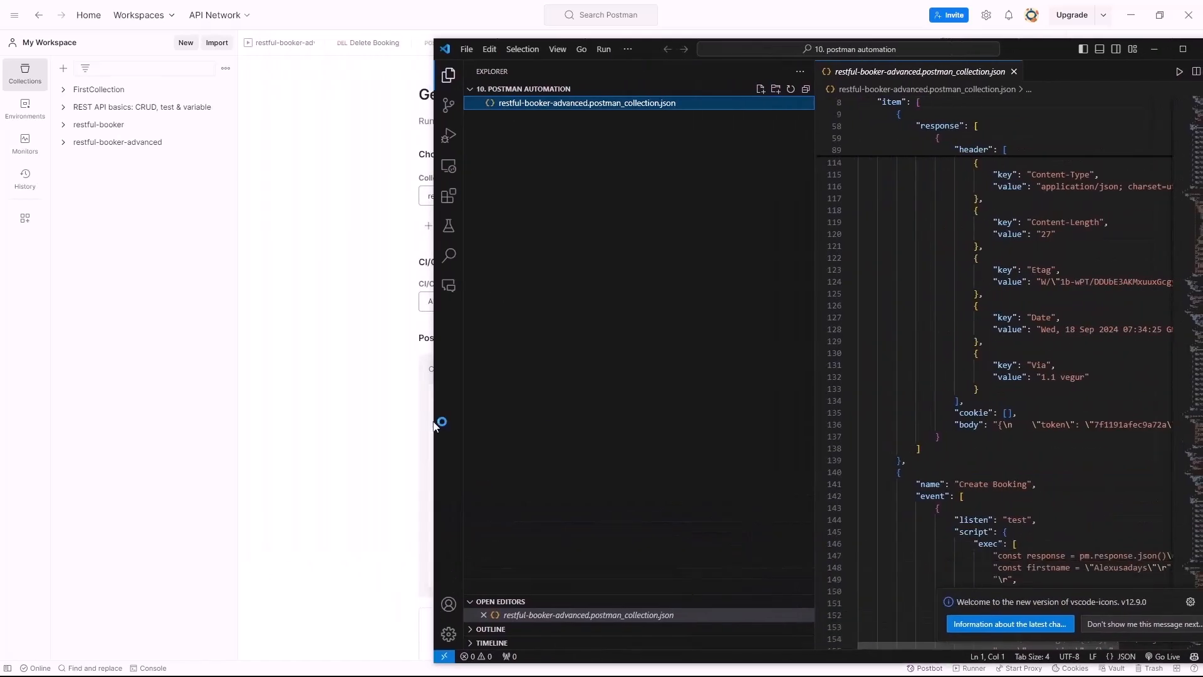
pyautogui.moveTo(438, 429); pyautogui.dragTo(72, 407)
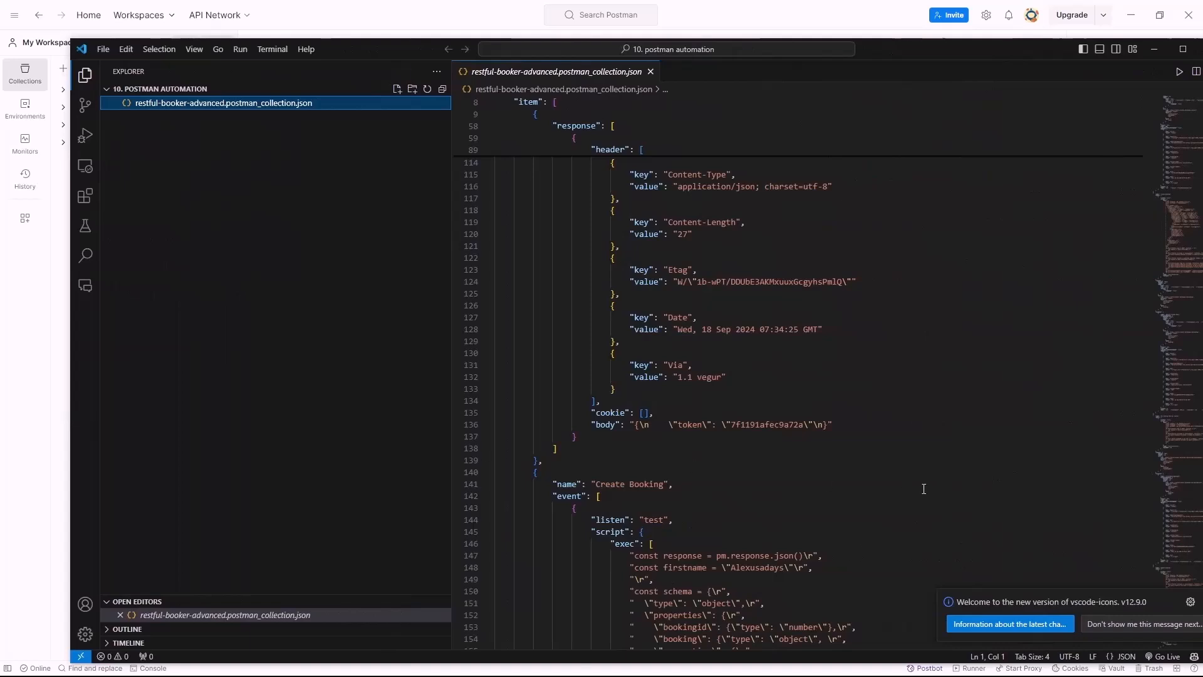
pyautogui.moveTo(1119, 603); pyautogui.dragTo(1056, 616)
pyautogui.click(921, 557)
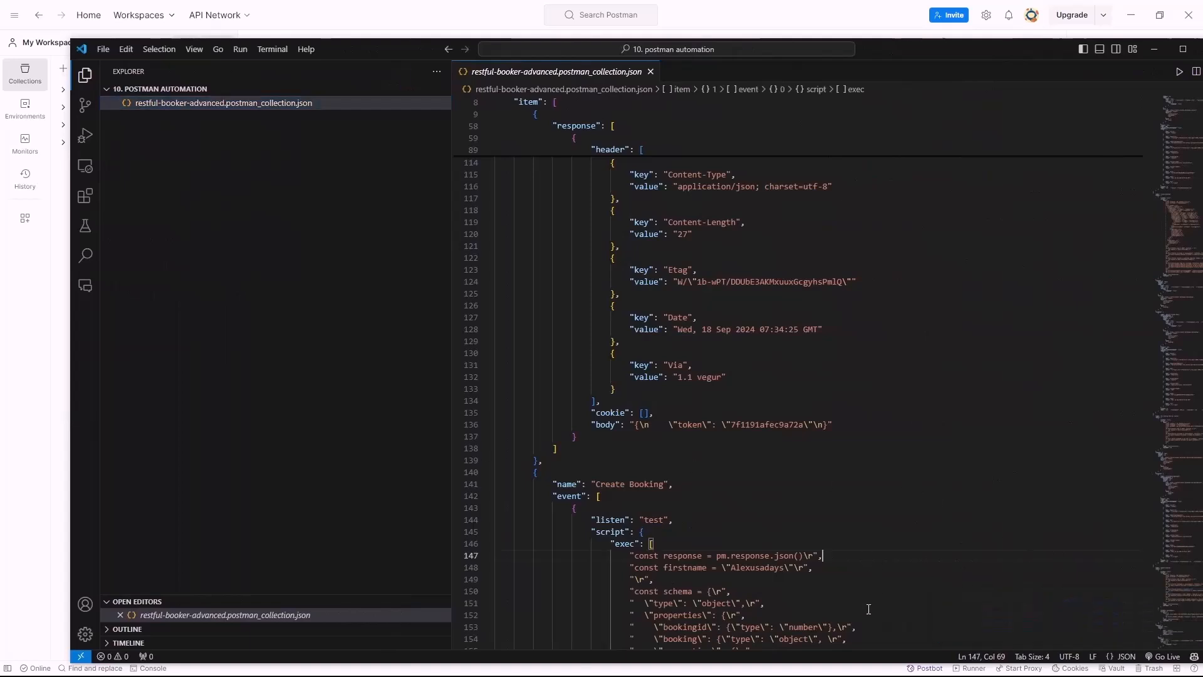
pyautogui.click(113, 656)
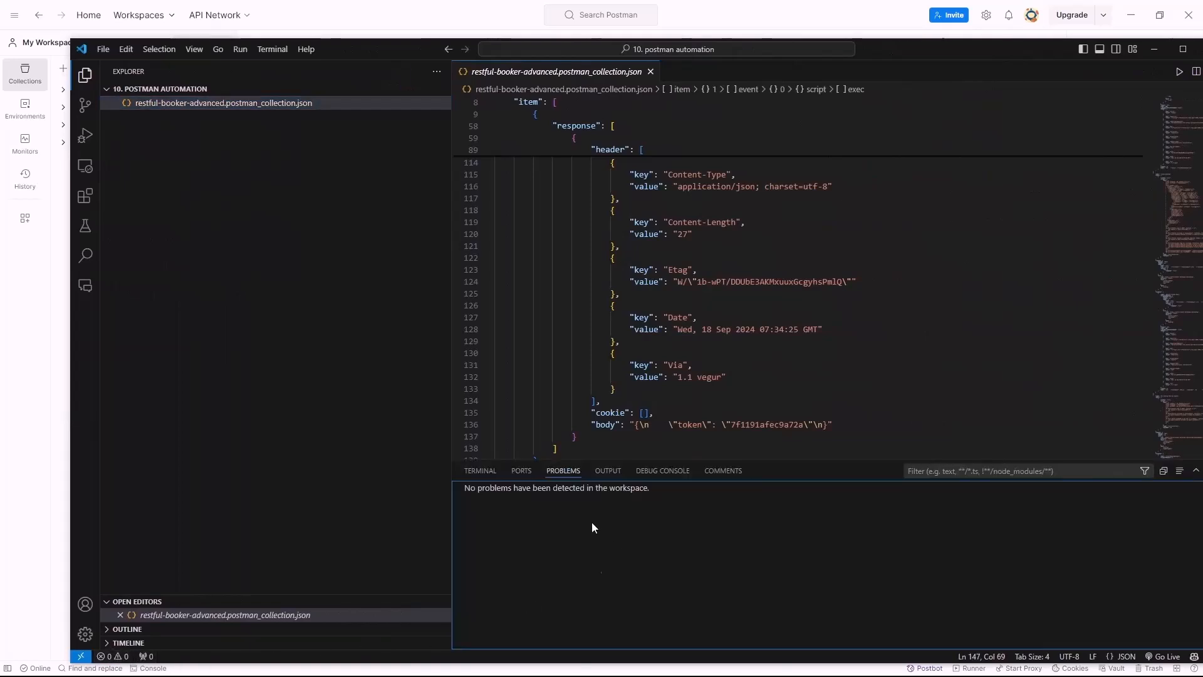
pyautogui.click(482, 471)
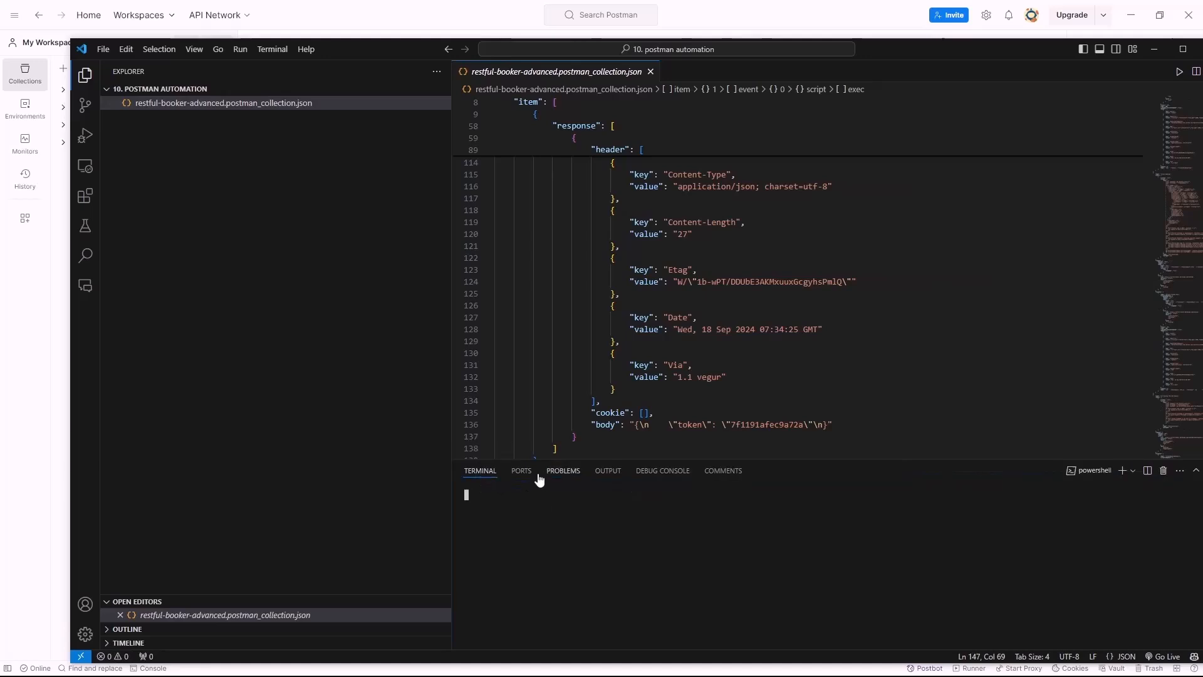
pyautogui.click(524, 471)
# Install Newman globally with npm install -g newman
pyautogui.click(476, 473)
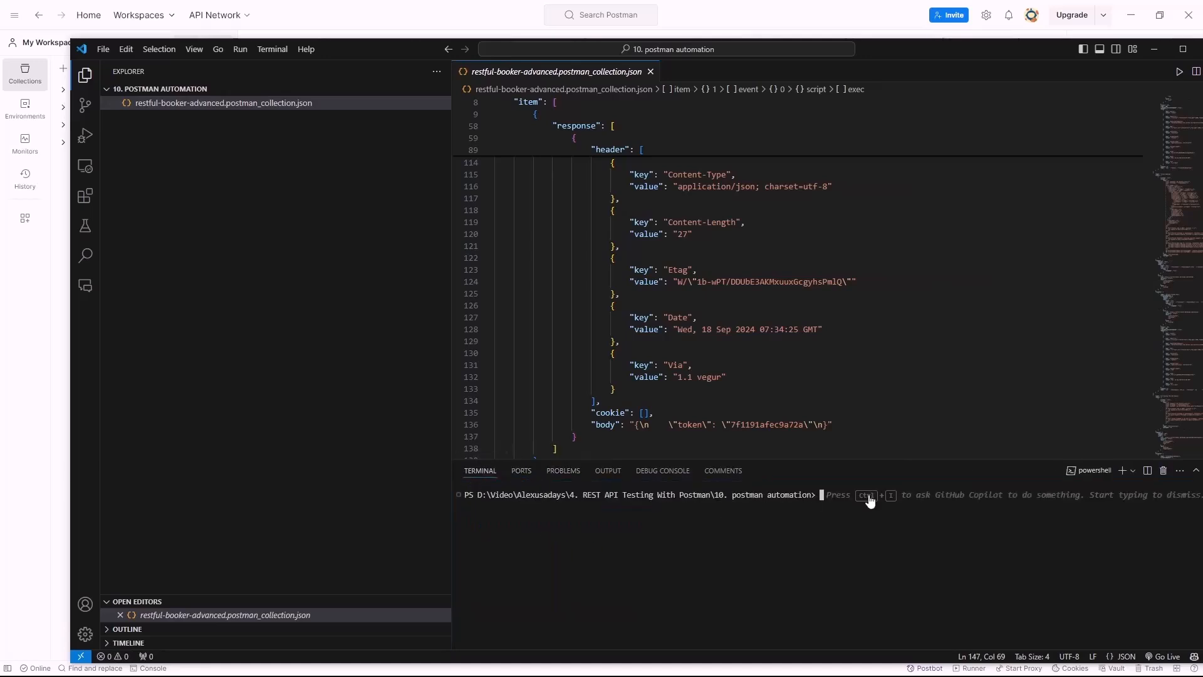
pyautogui.moveTo(453, 490); pyautogui.dragTo(188, 471)
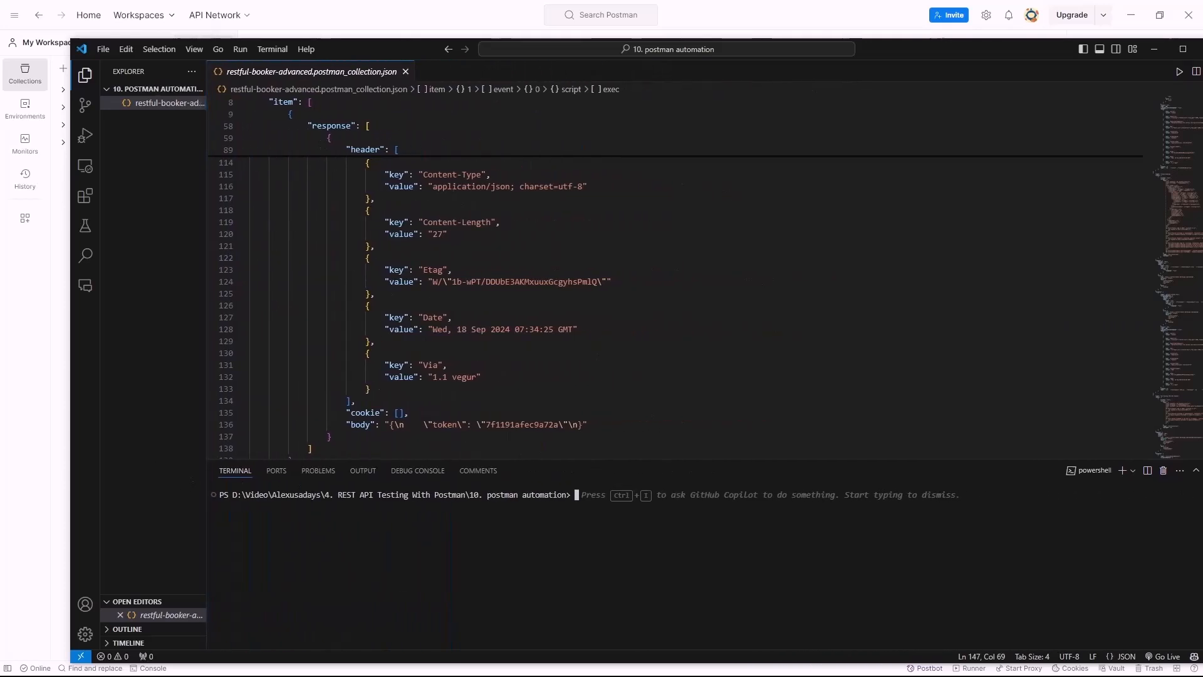
pyautogui.moveTo(470, 537); pyautogui.dragTo(469, 543)
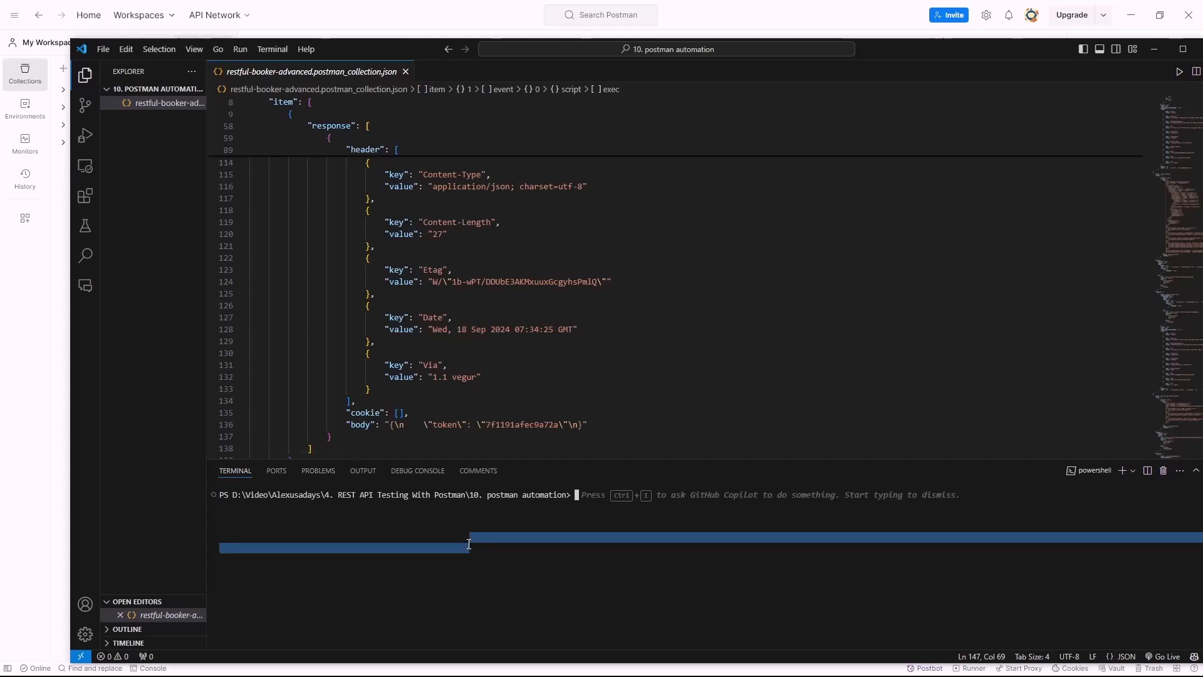
pyautogui.write('npm om')
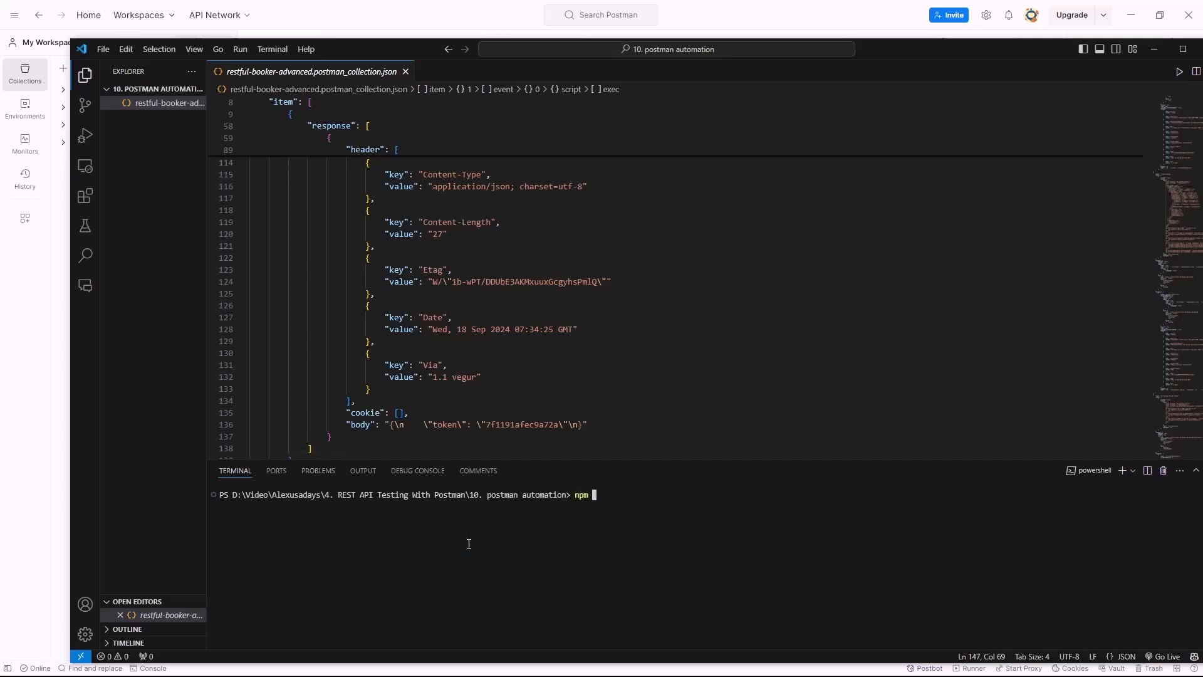
pyautogui.press('BackSpace')
pyautogui.press('BackSpace')
pyautogui.write('ins')
pyautogui.write('tall')
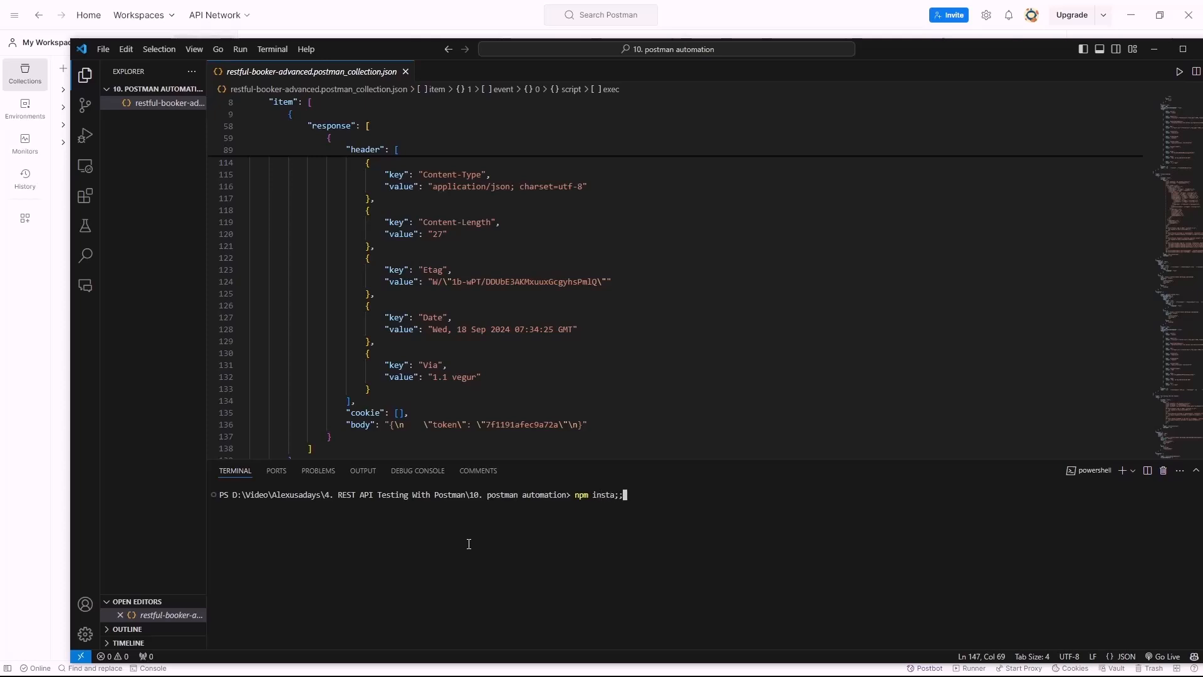
pyautogui.write(' -g newman')
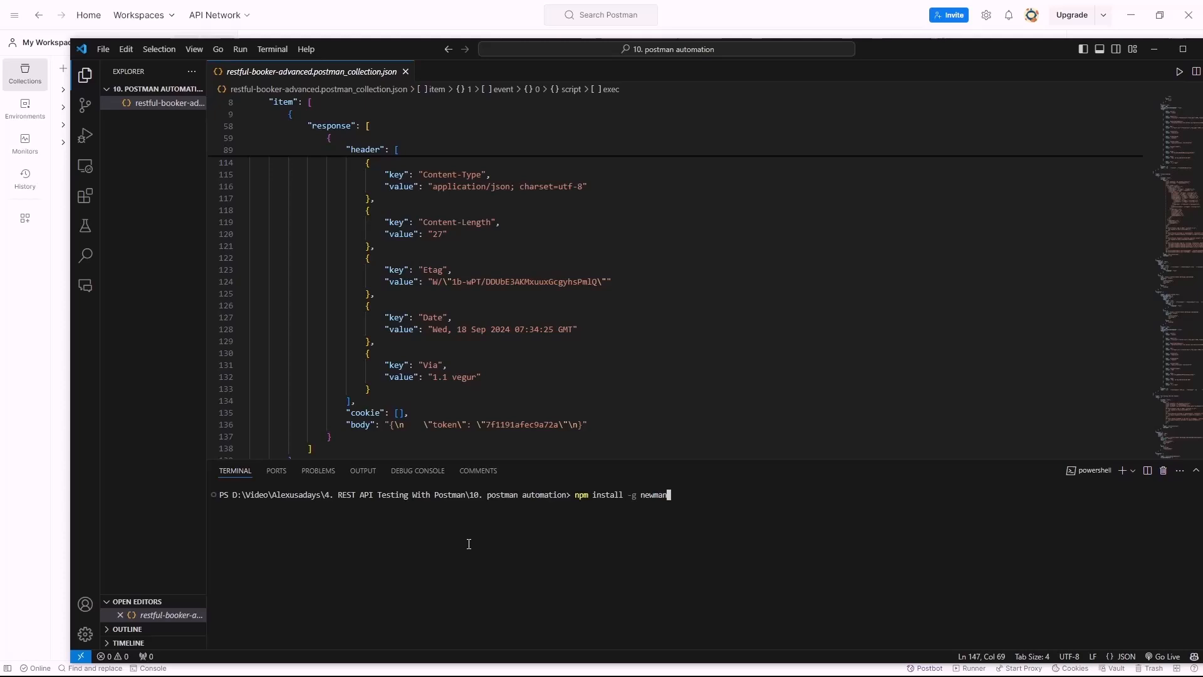
pyautogui.press('Return')
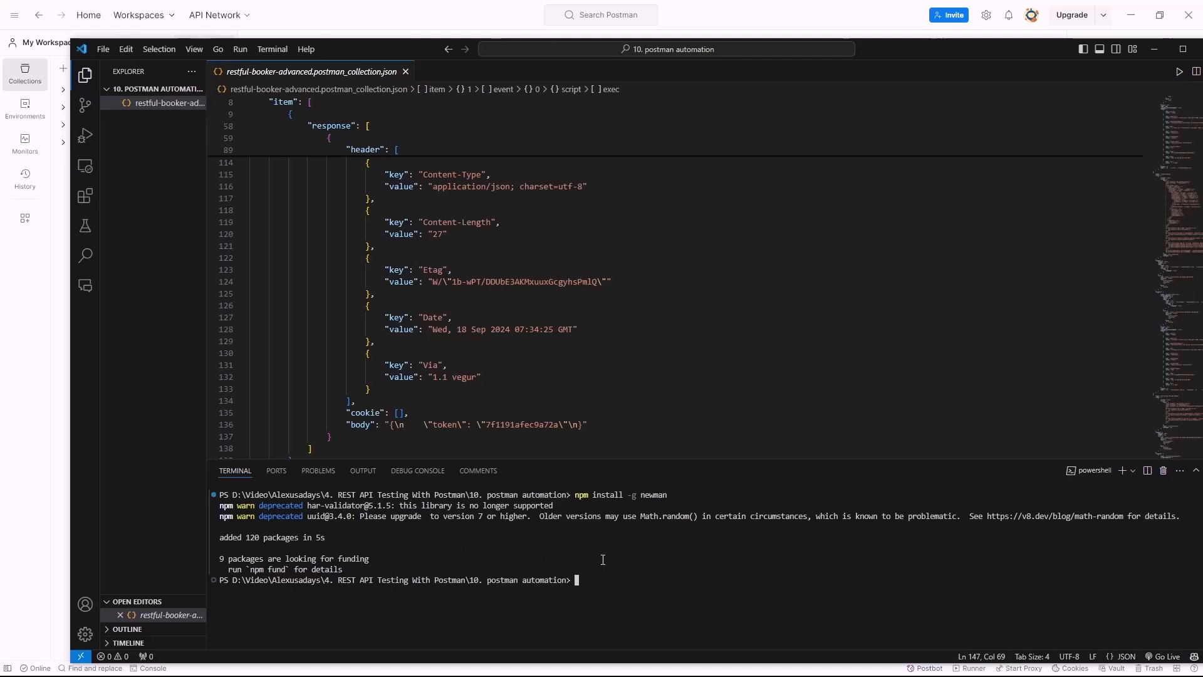
# Create package.json with npm init -y and clear the terminal
pyautogui.write('npm init -y')
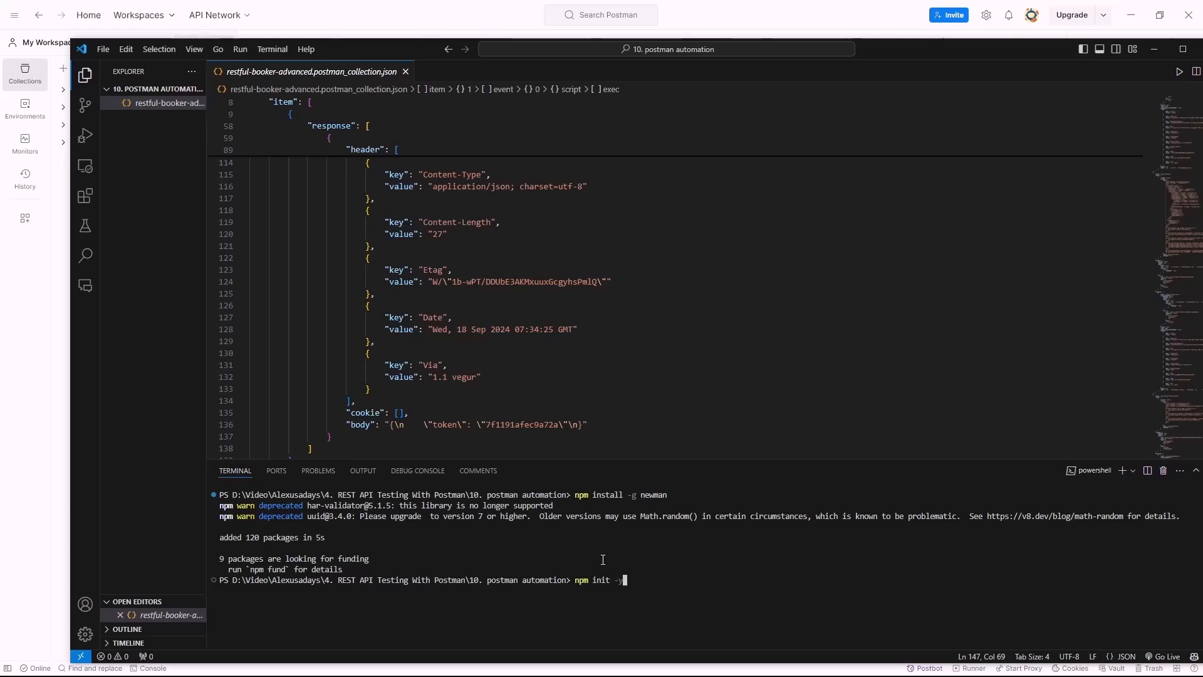
pyautogui.press('Return')
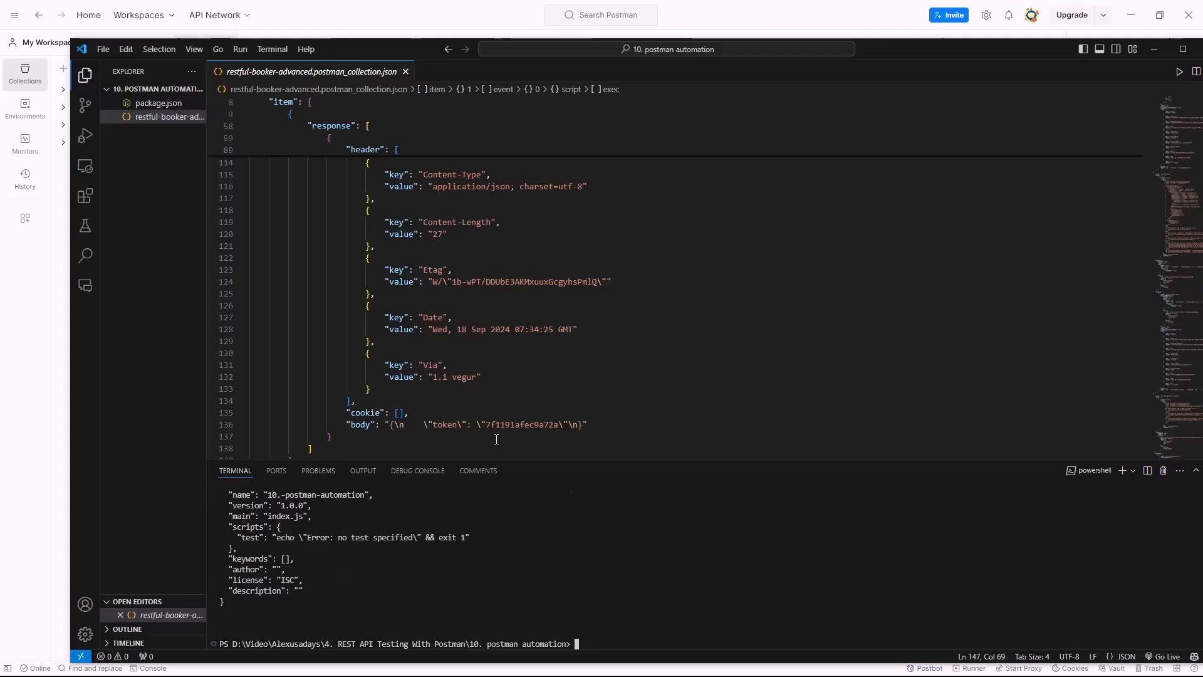
pyautogui.write('clear')
pyautogui.press('Return')
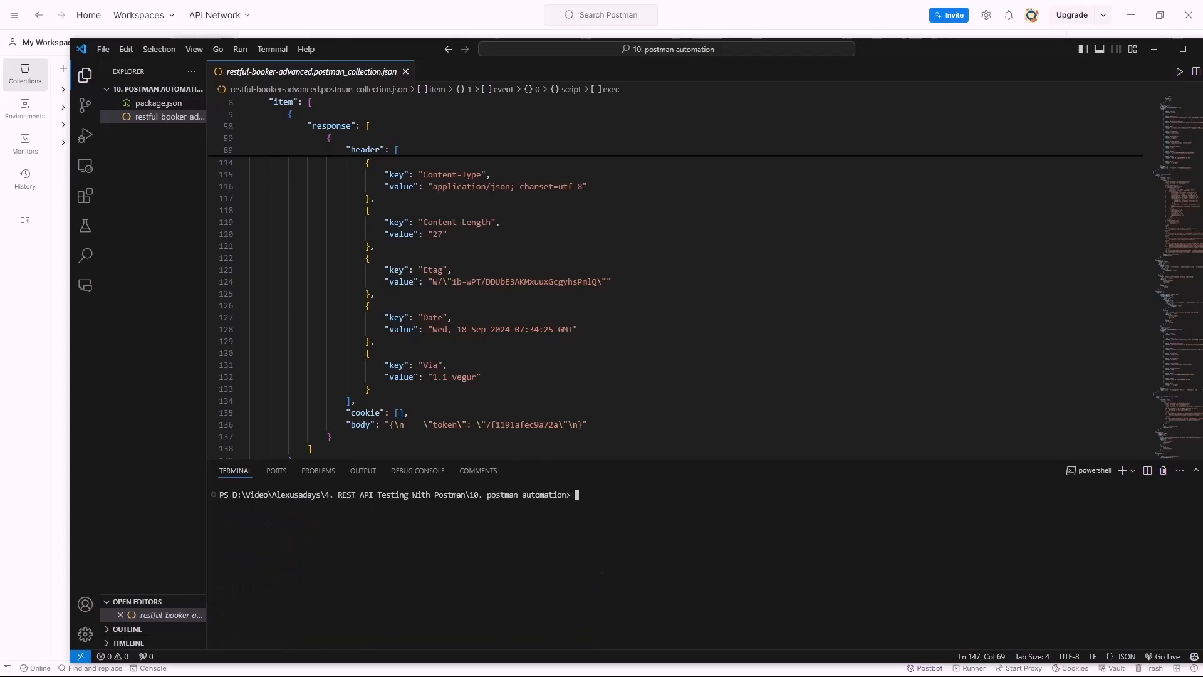
pyautogui.moveTo(623, 553); pyautogui.dragTo(619, 542)
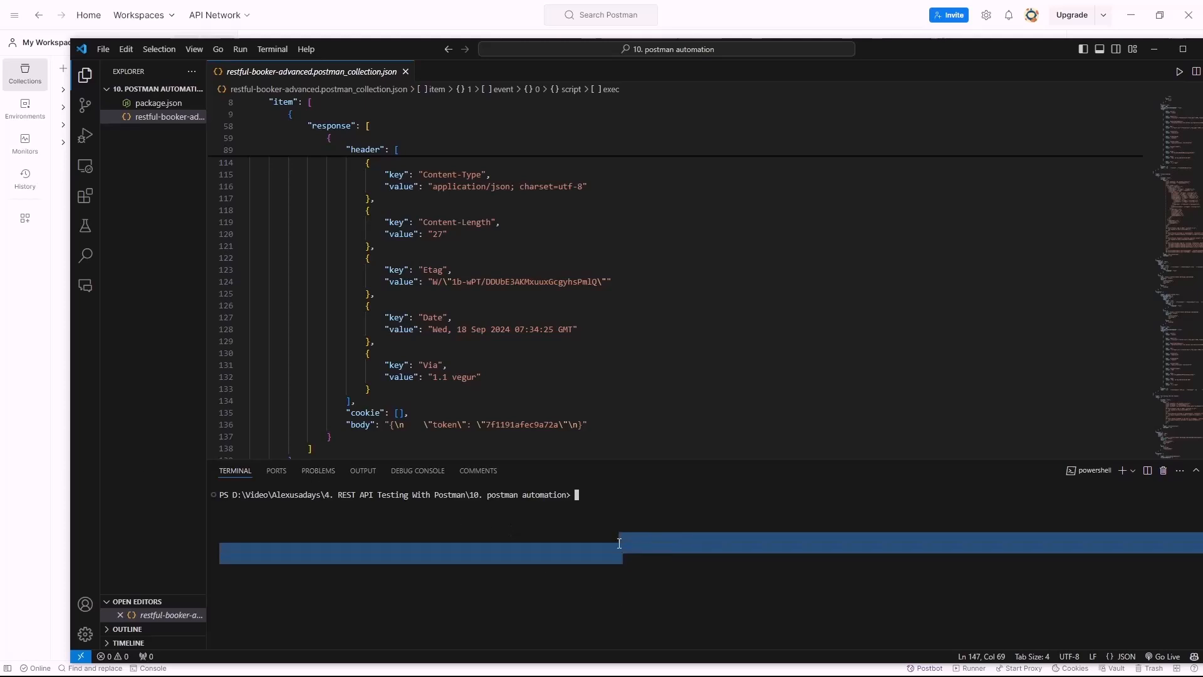
# Check the Newman version and run newman run .\restful-booker-advanced.postman_collection.json
pyautogui.write('newman -v')
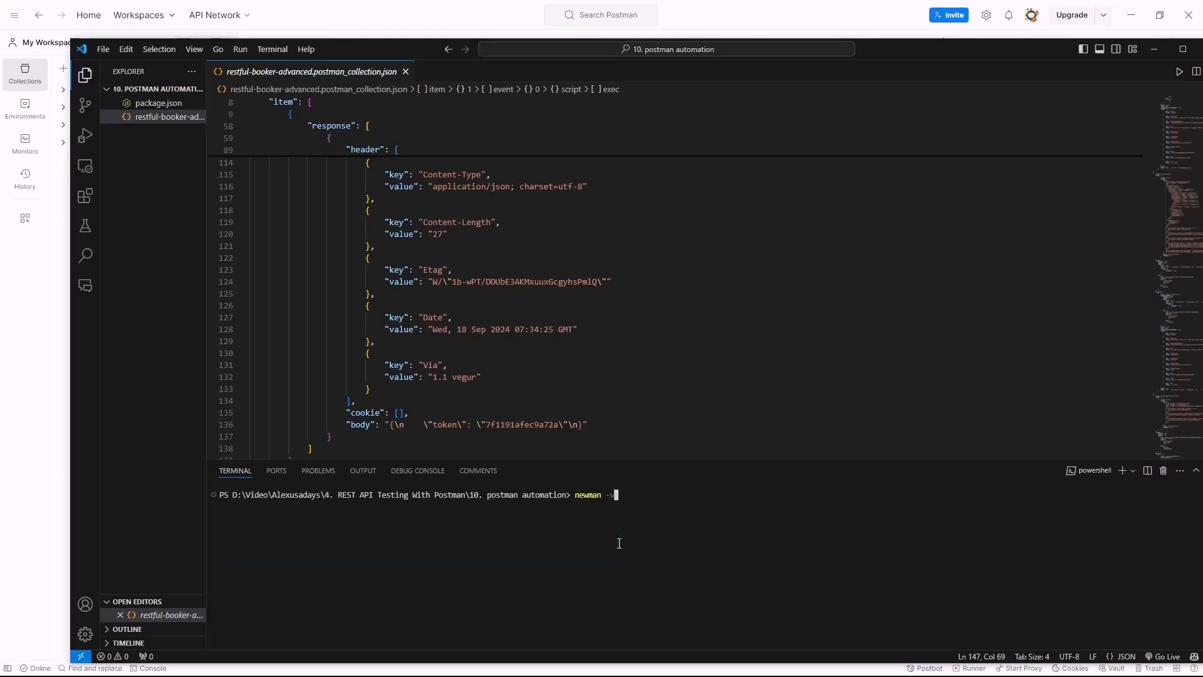
pyautogui.press('Return')
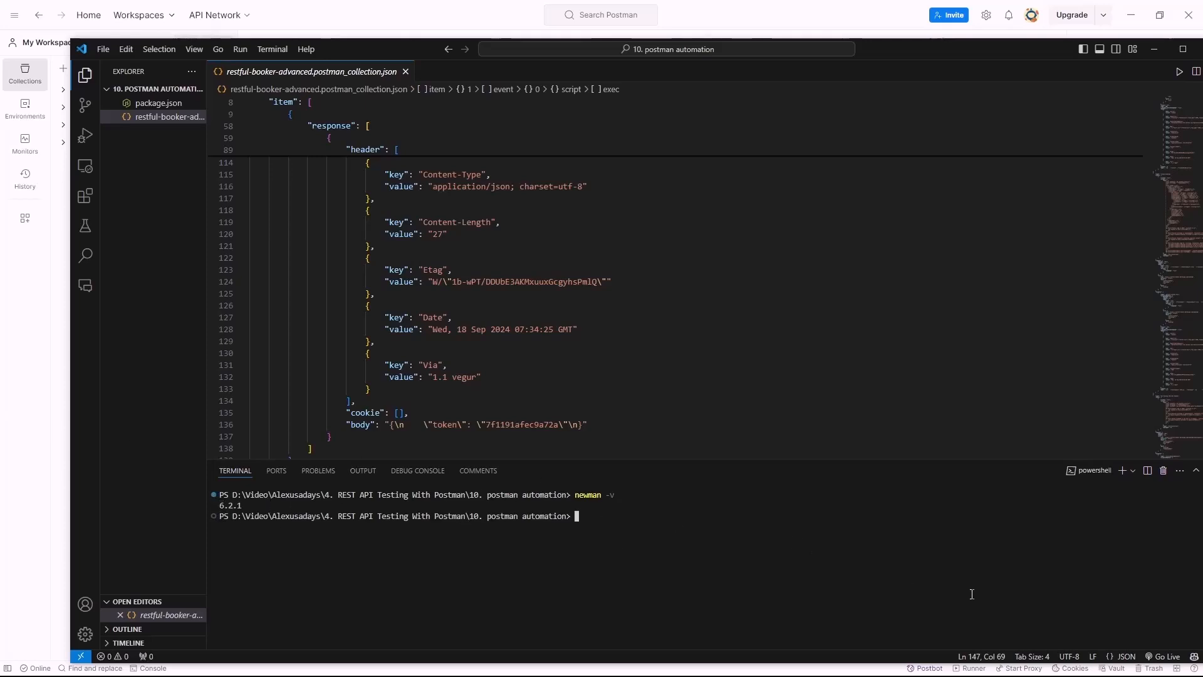
pyautogui.write('new,am ri')
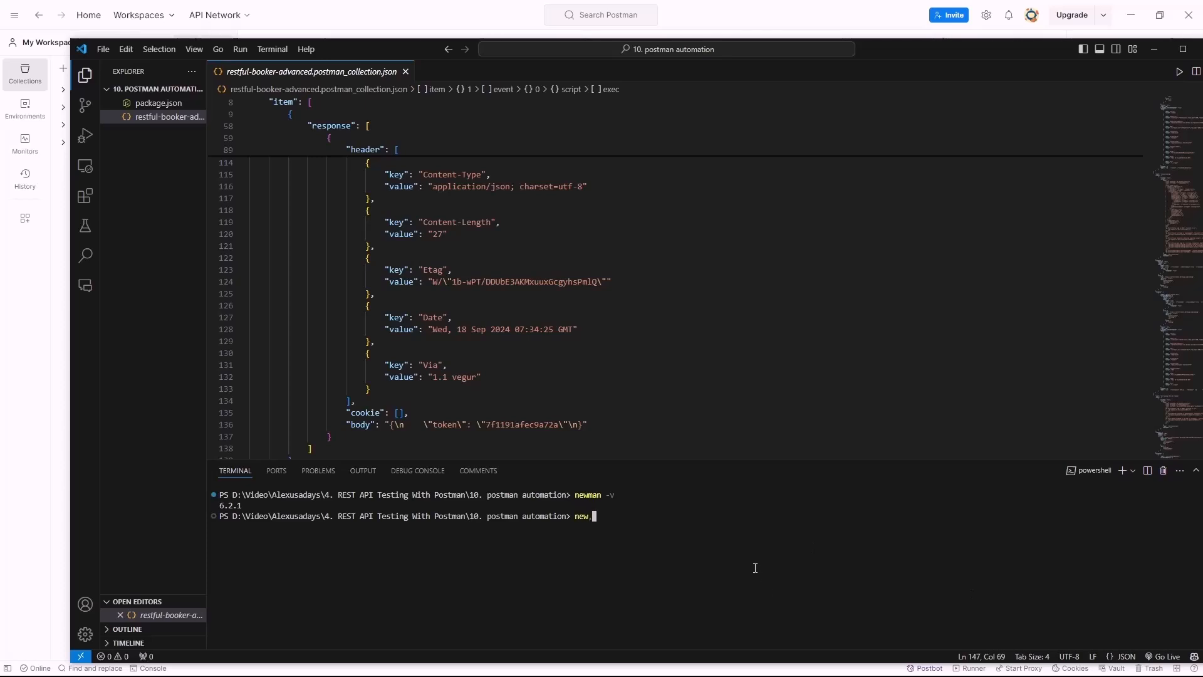
pyautogui.press('BackSpace')
pyautogui.press('BackSpace')
pyautogui.press('BackSpace')
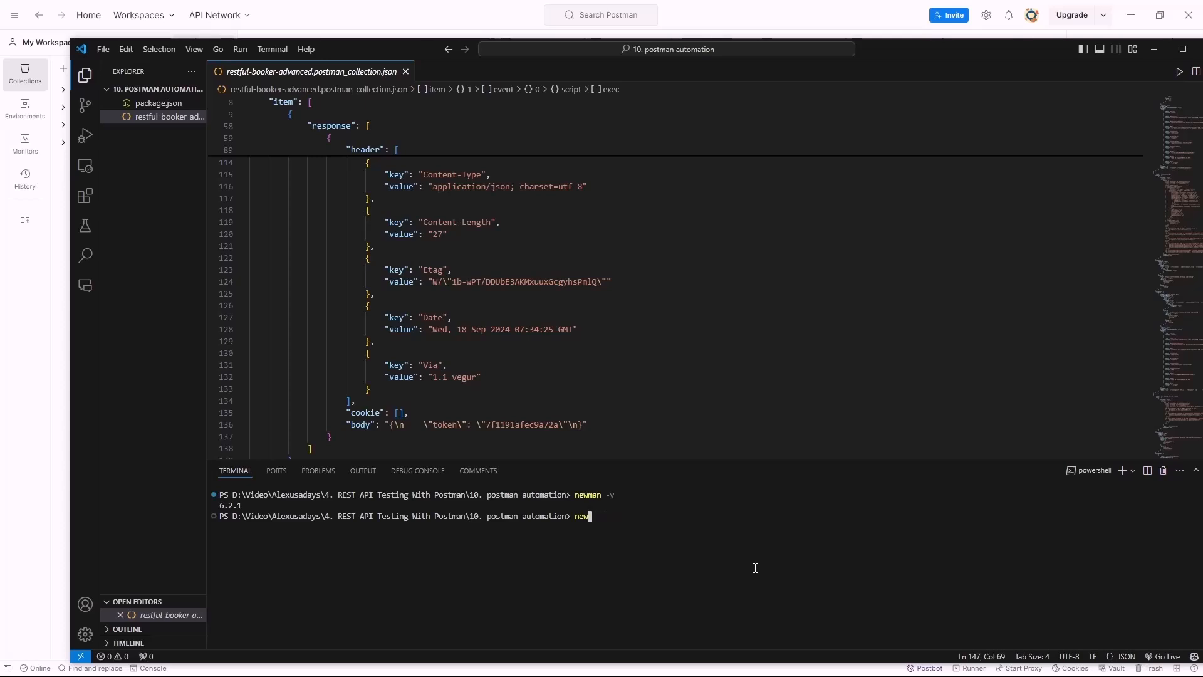
pyautogui.write('man run')
pyautogui.write(' .\\r')
pyautogui.press('Tab')
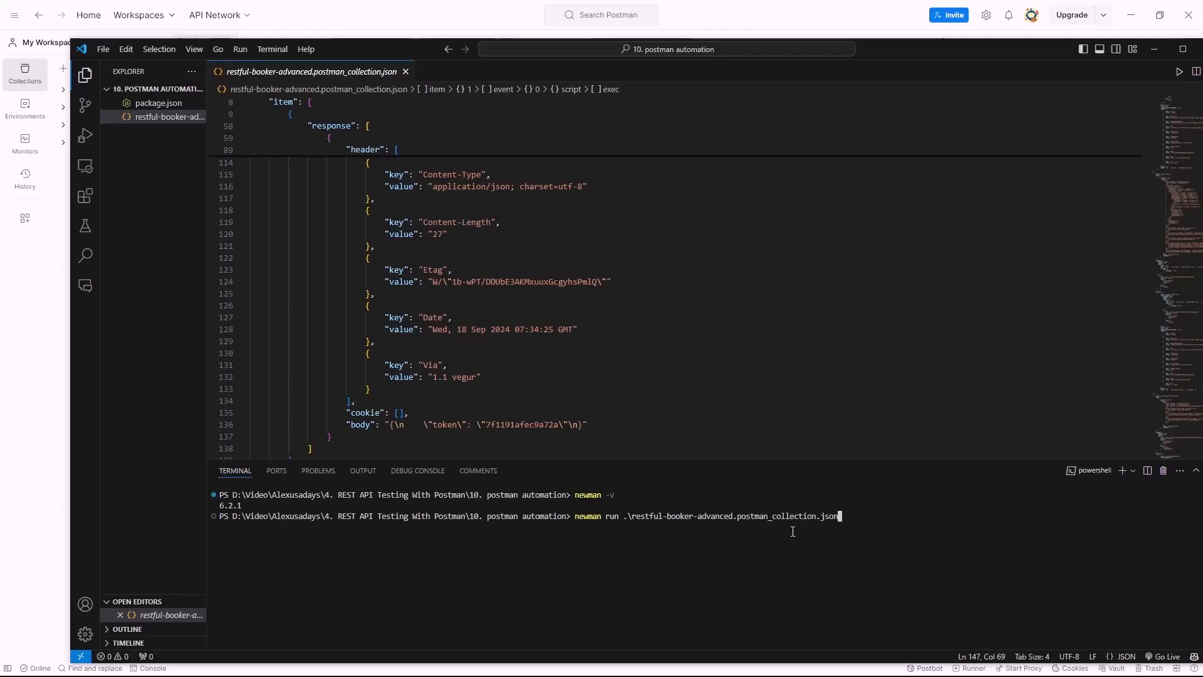
pyautogui.press('Return')
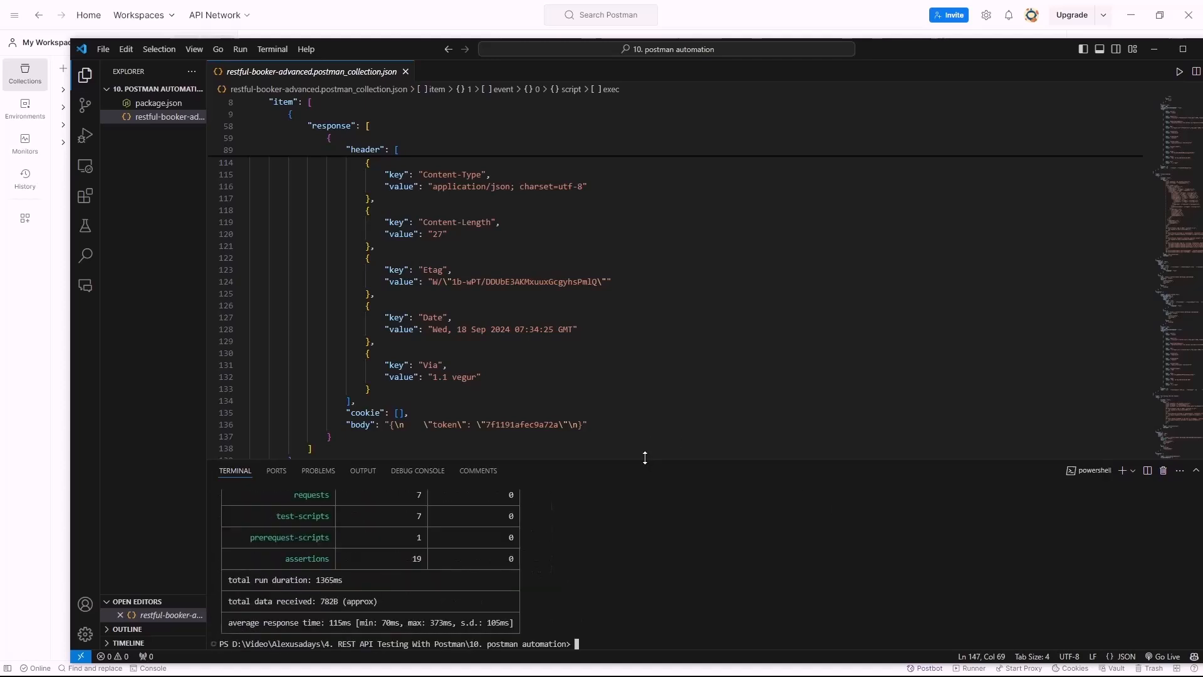
# Enlarge the terminal, review the 7 requests and 19 passing assertions, and copy the run command
pyautogui.moveTo(648, 460); pyautogui.dragTo(608, 208)
pyautogui.scroll(15, 291, 319)
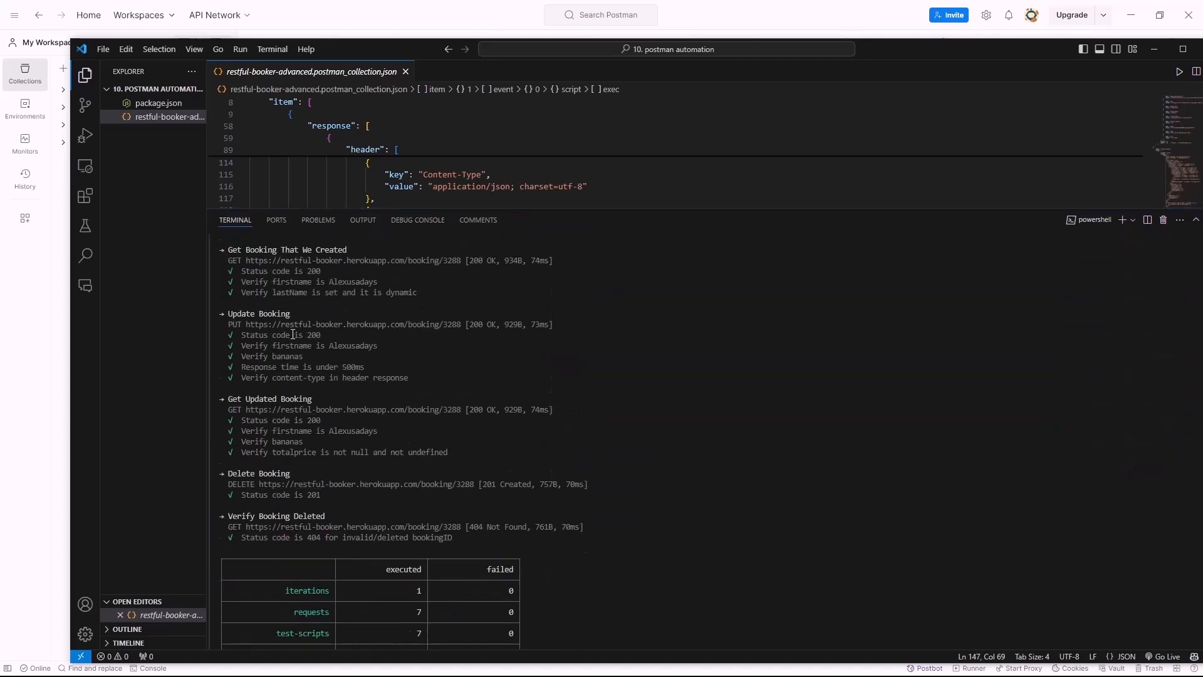
pyautogui.scroll(3, 291, 318)
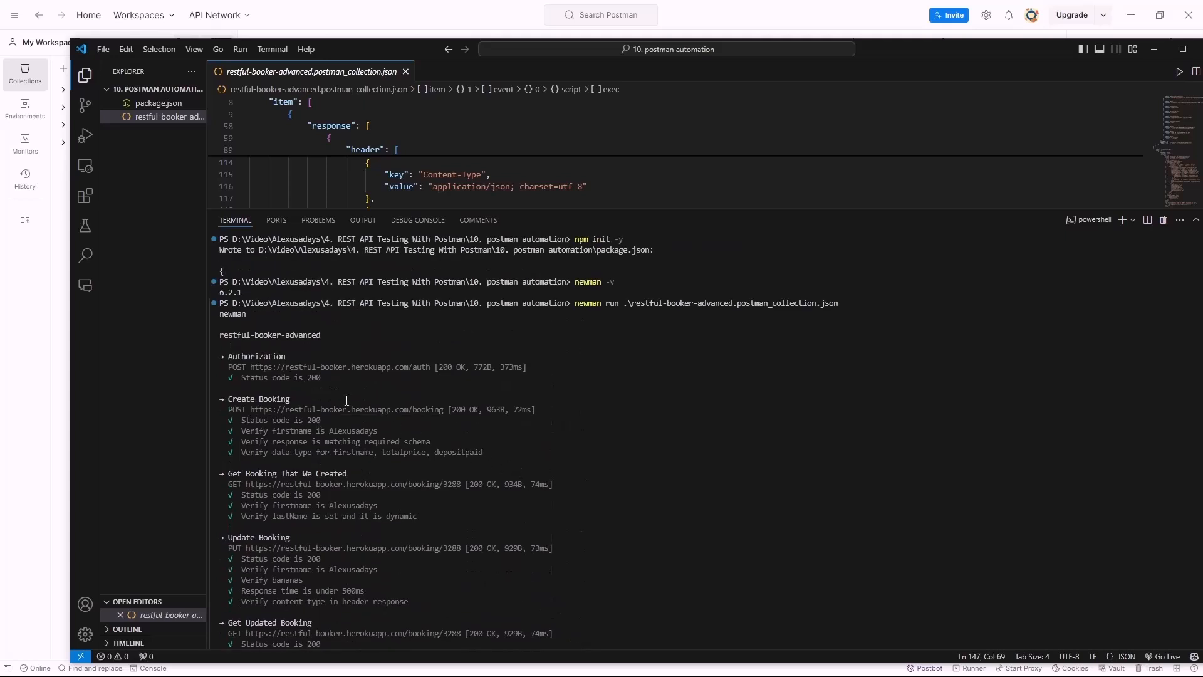
pyautogui.scroll(-4, 300, 520)
pyautogui.scroll(6, 626, 407)
pyautogui.moveTo(858, 373)
pyautogui.mouseDown()
pyautogui.moveTo(557, 357)
pyautogui.moveTo(874, 366)
pyautogui.mouseUp()
pyautogui.click(628, 423)
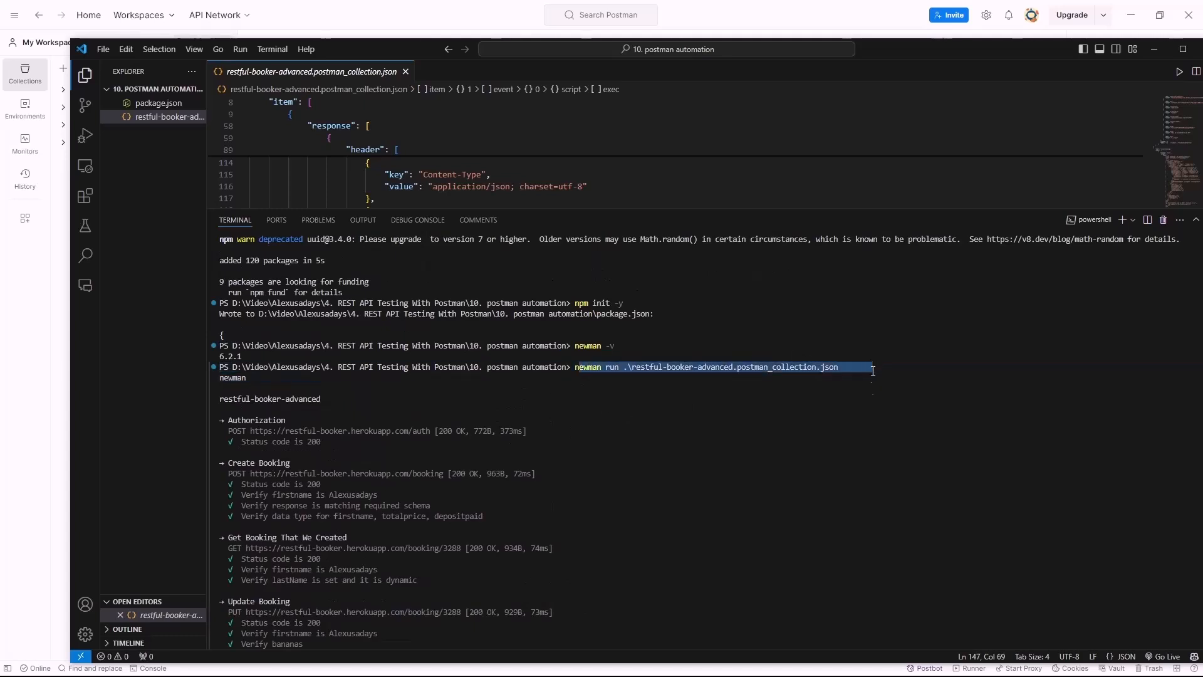
pyautogui.click(869, 431)
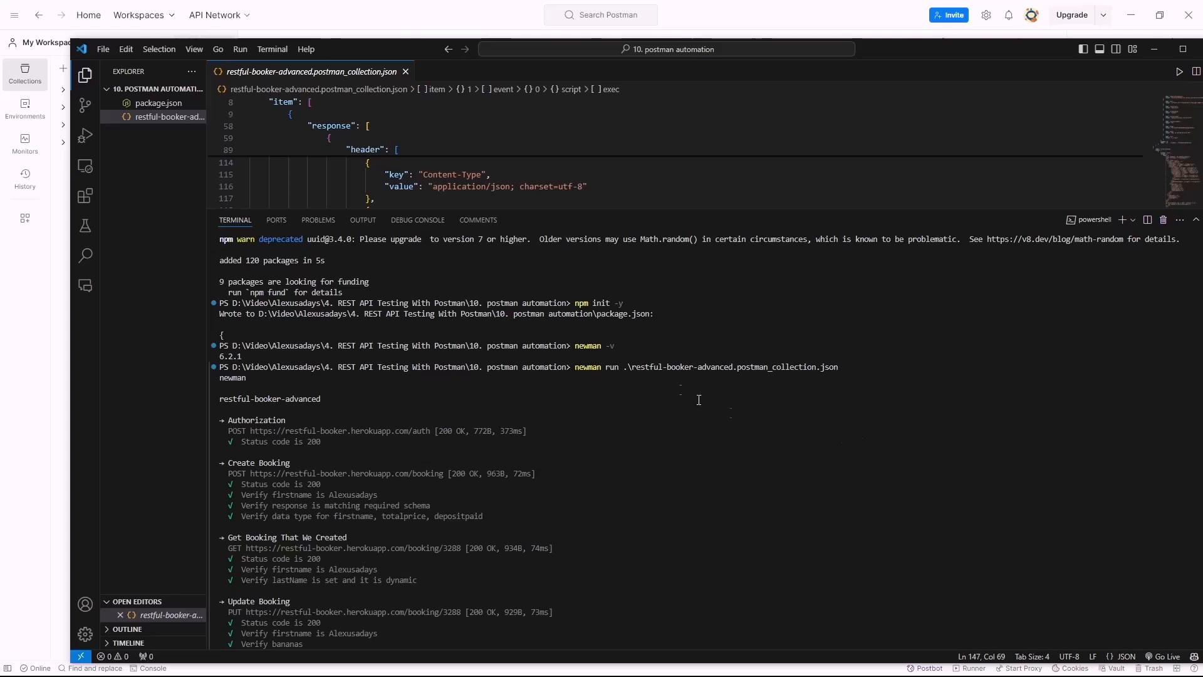
pyautogui.moveTo(575, 372); pyautogui.dragTo(888, 394)
pyautogui.hotkey('ctrl', 'c')
# Paste the copied newman run command at the terminal prompt
pyautogui.scroll(-10, 889, 395)
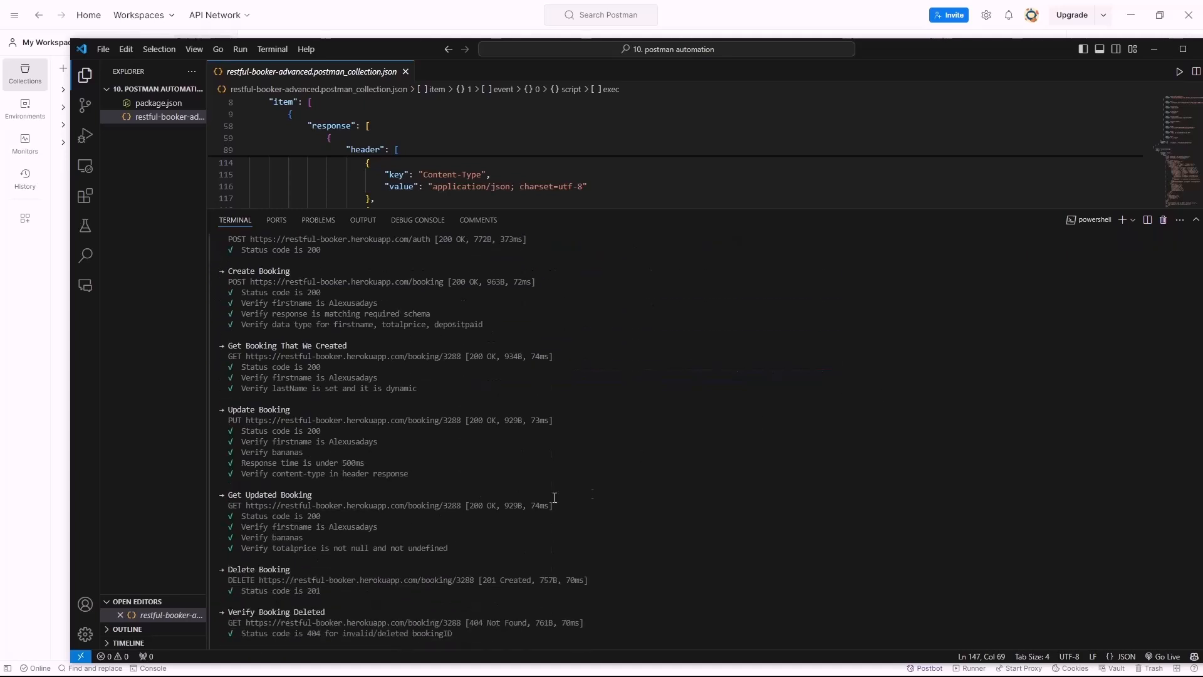
pyautogui.scroll(-6, 568, 507)
pyautogui.moveTo(649, 516); pyautogui.dragTo(693, 515)
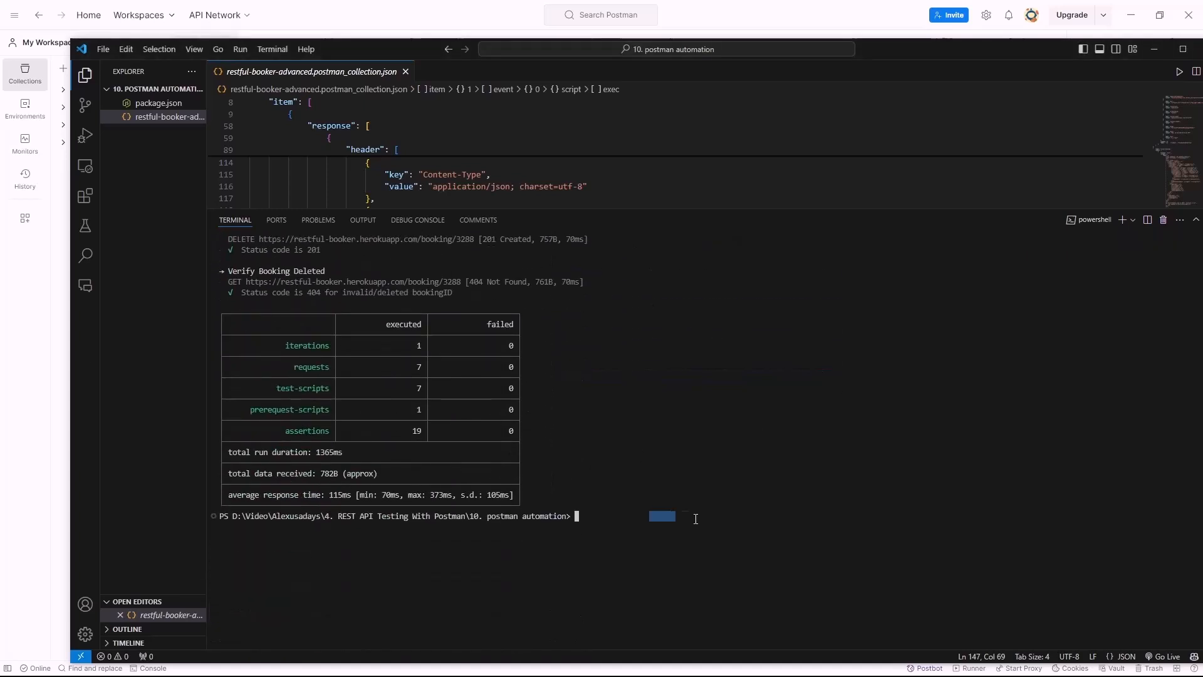
pyautogui.hotkey('ctrl', 'v')
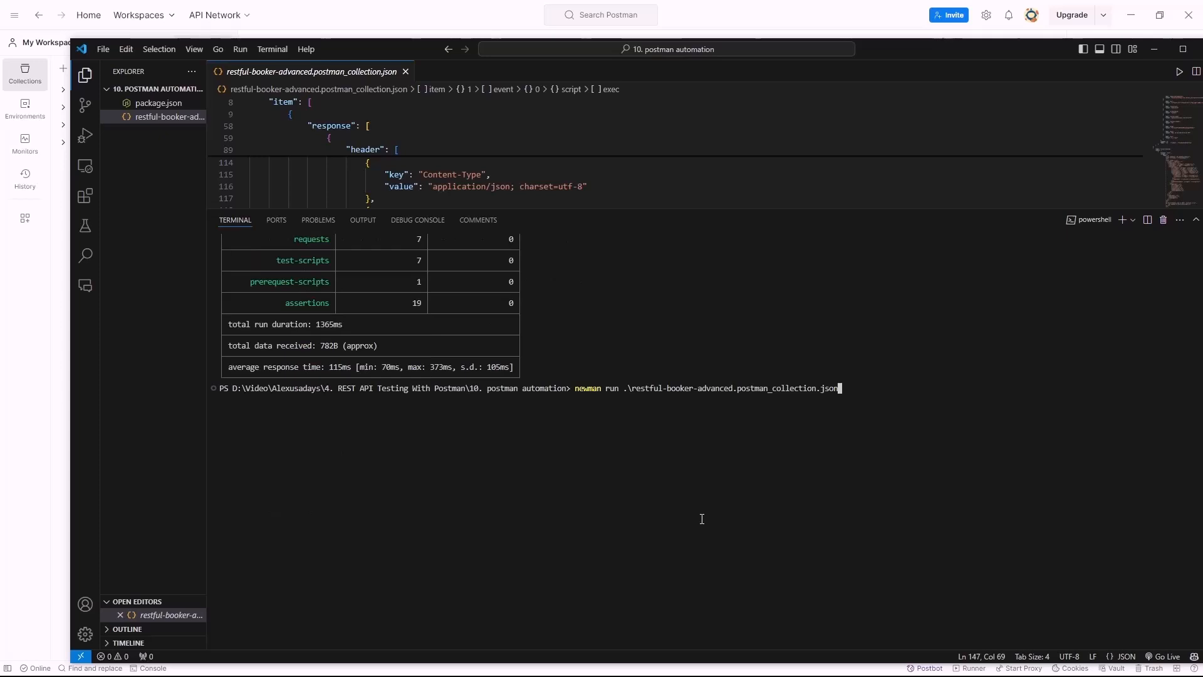
# Rerun with -r html --reporter-html-export newman-report.html and copy the suggested npm install newman-reporter-html line
pyautogui.write('-r ')
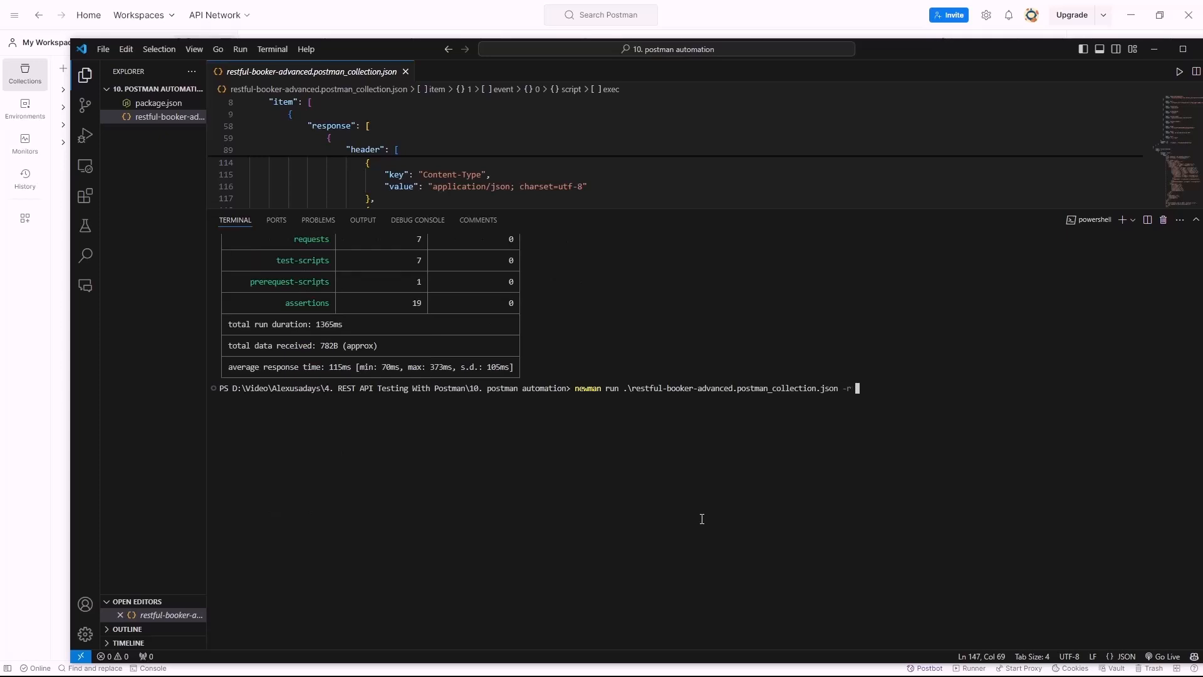
pyautogui.write('html')
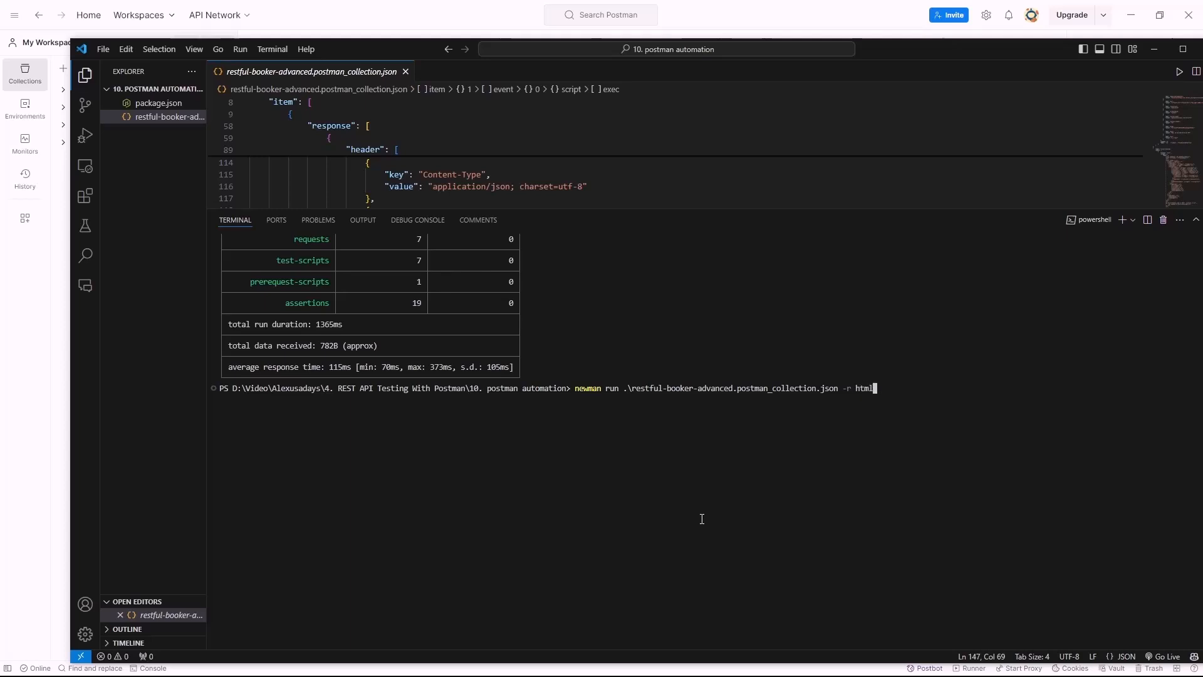
pyautogui.write(' --')
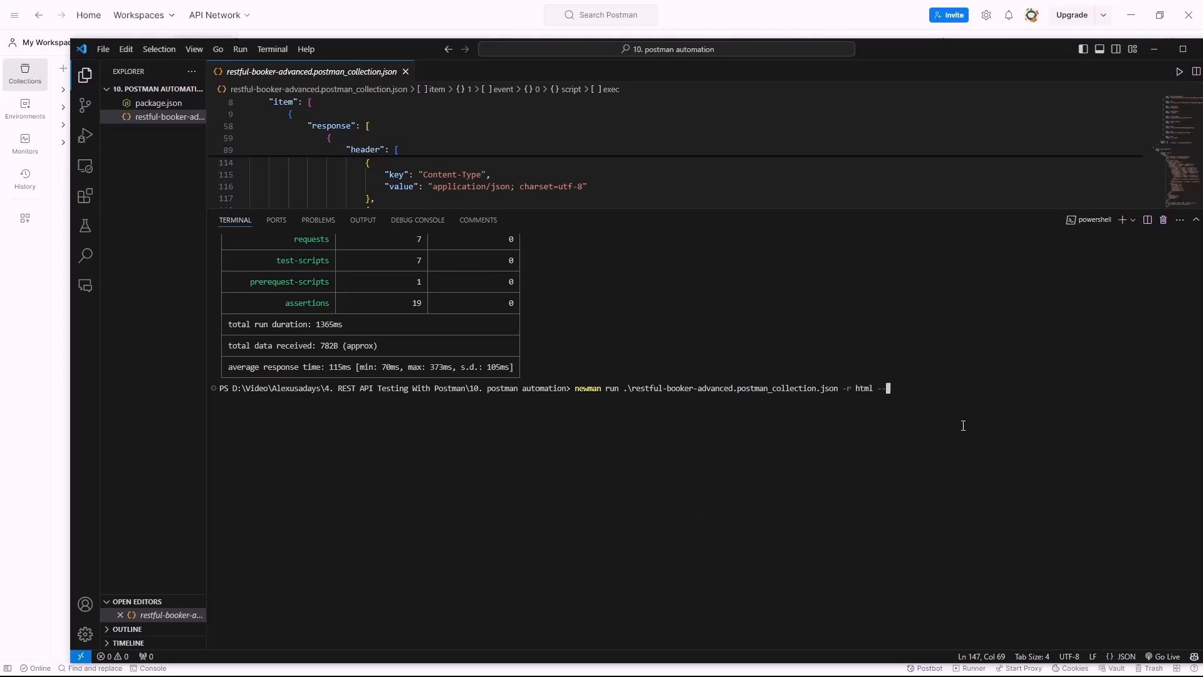
pyautogui.write('re')
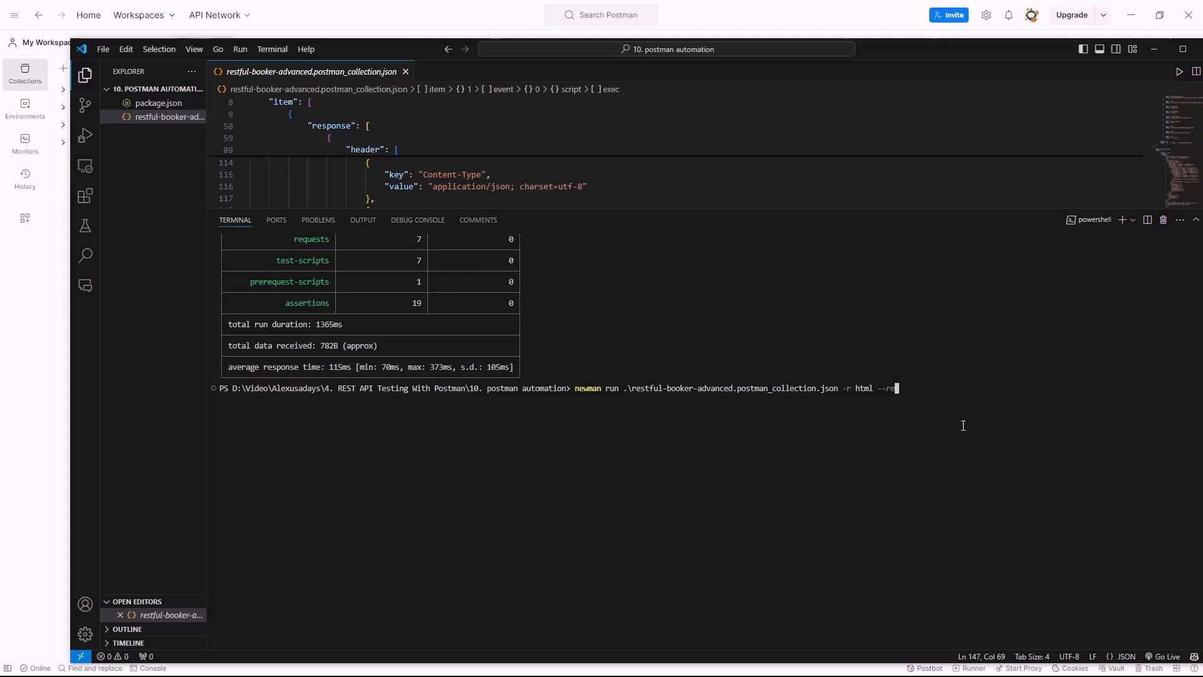
pyautogui.write('porter-')
pyautogui.write('html')
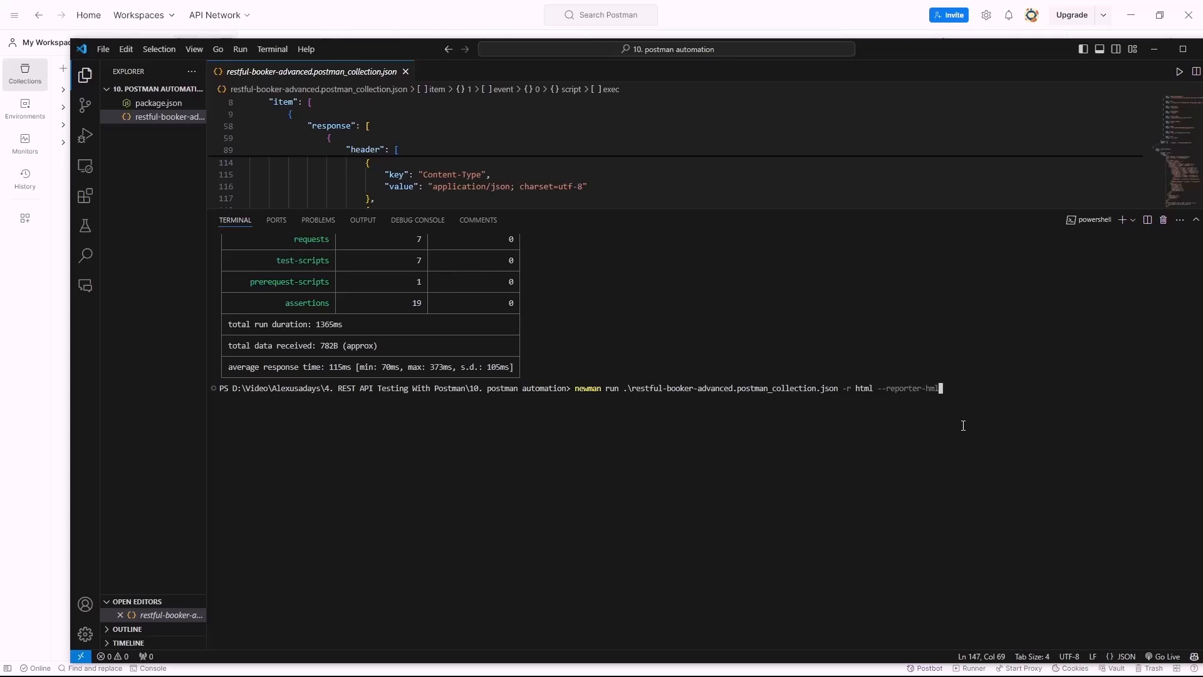
pyautogui.write('-')
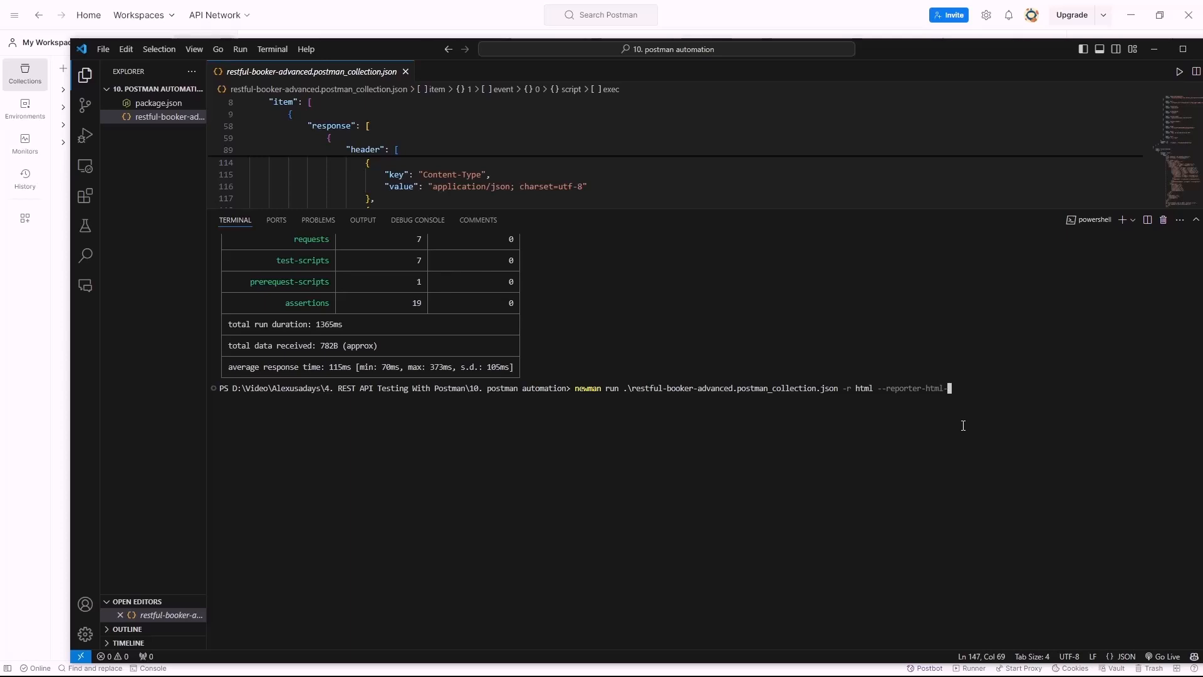
pyautogui.write('export newman')
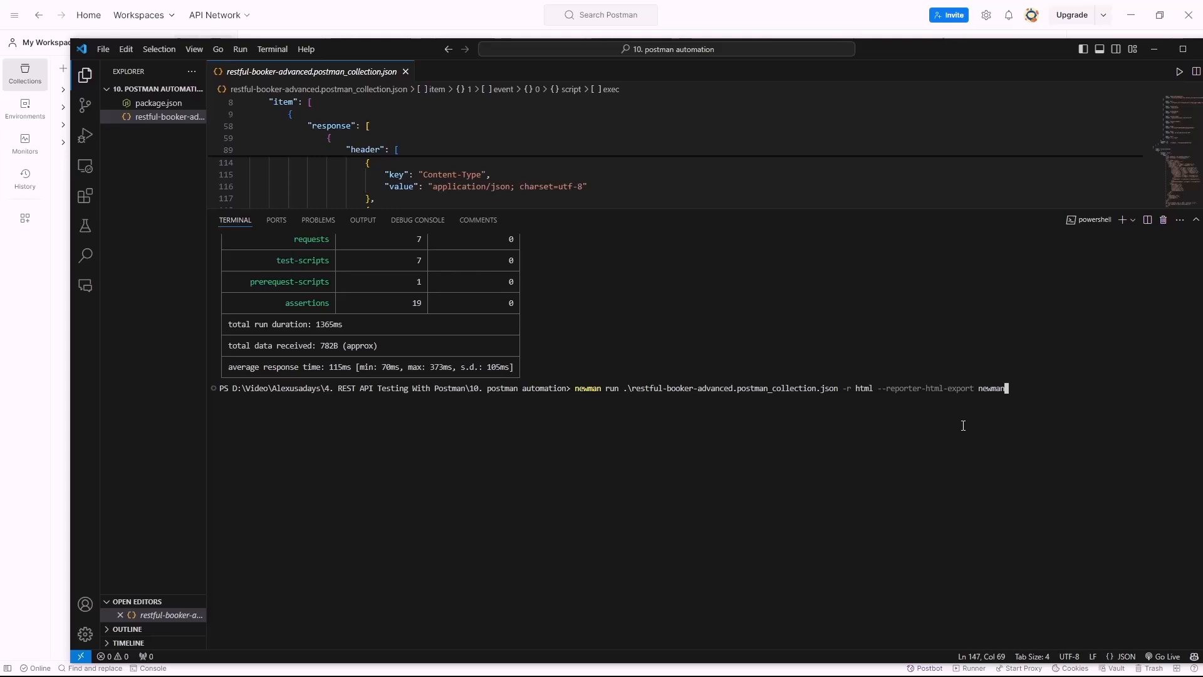
pyautogui.write('-report.html')
pyautogui.press('Return')
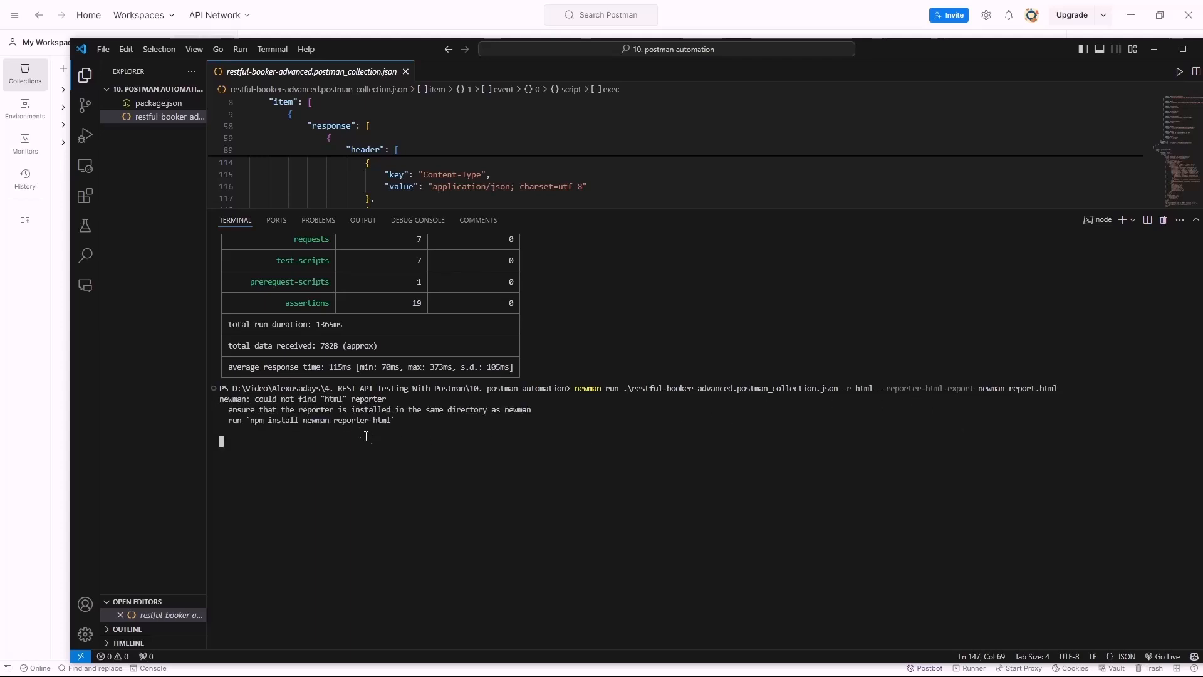
pyautogui.moveTo(250, 421); pyautogui.dragTo(391, 421)
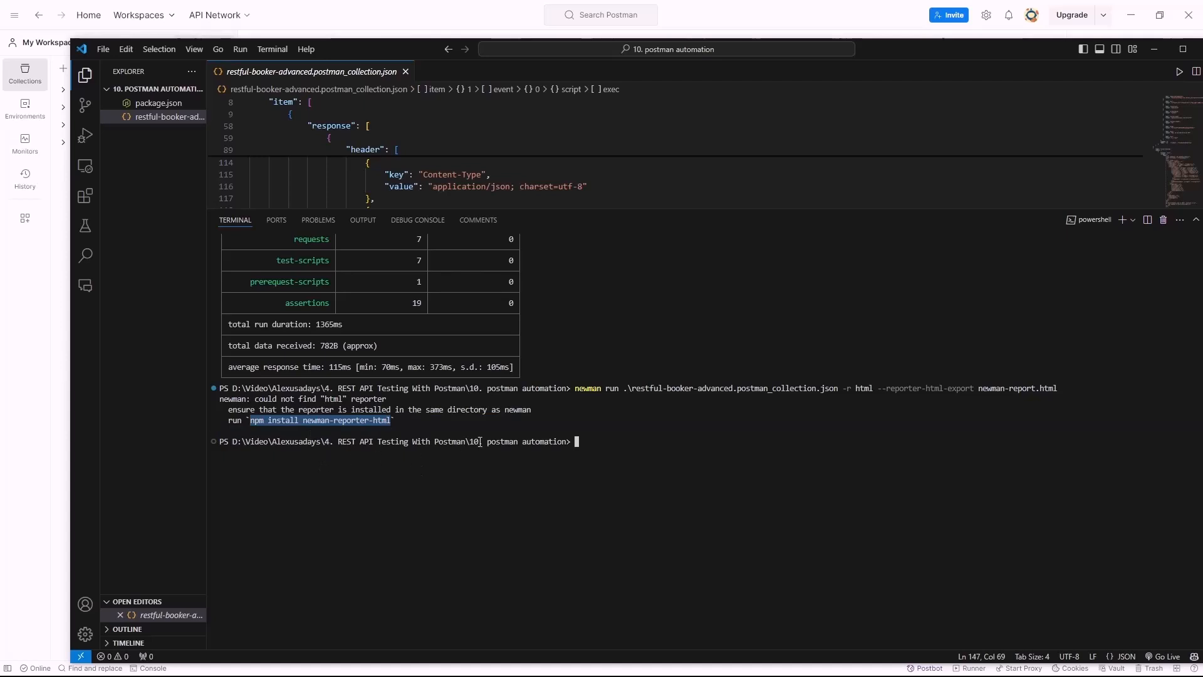
pyautogui.click(668, 465)
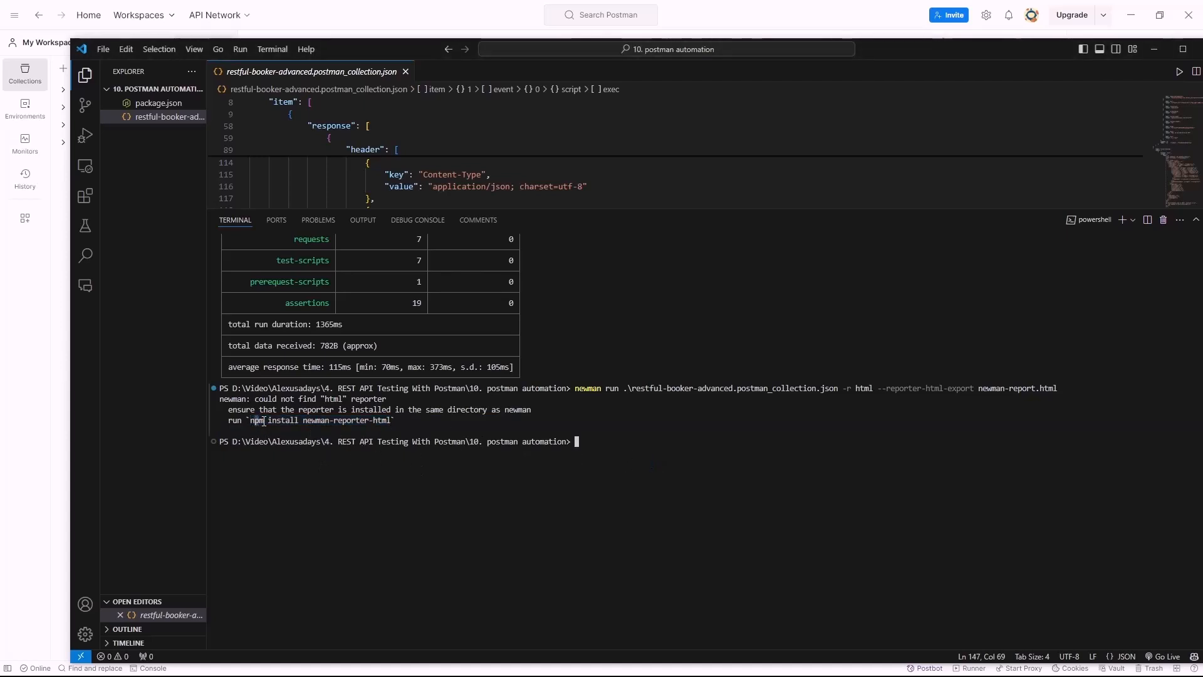
pyautogui.moveTo(251, 420); pyautogui.dragTo(391, 425)
pyautogui.hotkey('ctrl', 'c')
# Install newman-reporter-html and confirm package.json lists it at ^1.0.5
pyautogui.moveTo(644, 450); pyautogui.dragTo(640, 449)
pyautogui.hotkey('ctrl', 'v')
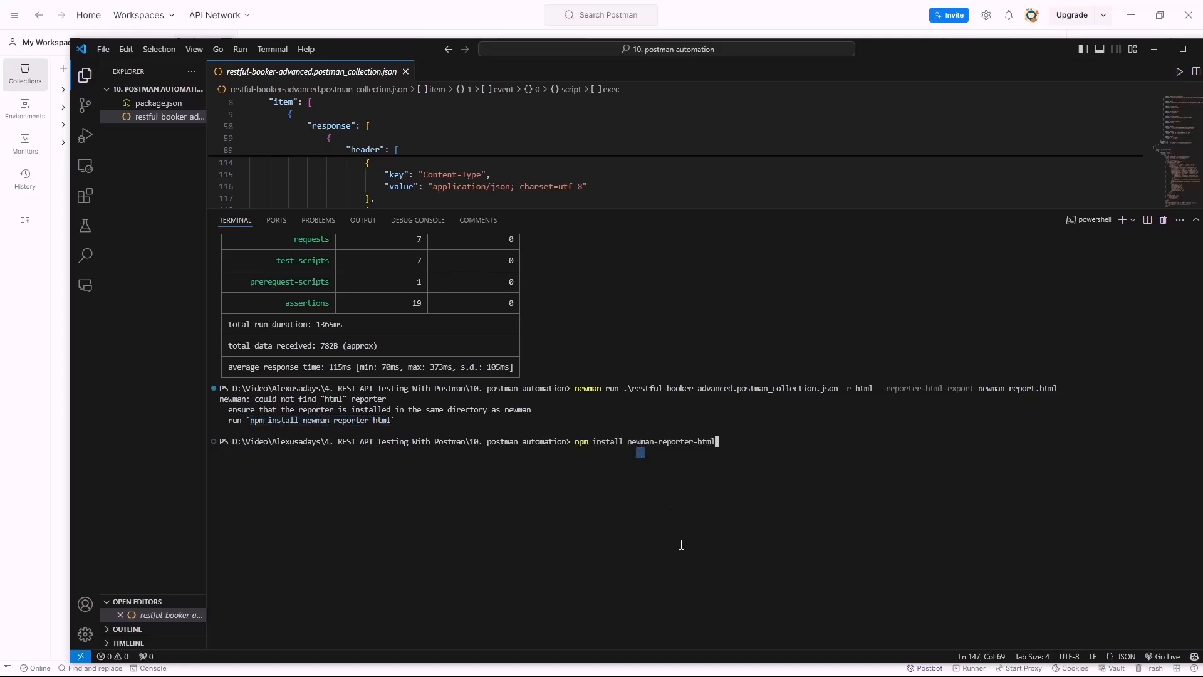
pyautogui.click(158, 103)
pyautogui.moveTo(407, 209); pyautogui.dragTo(404, 307)
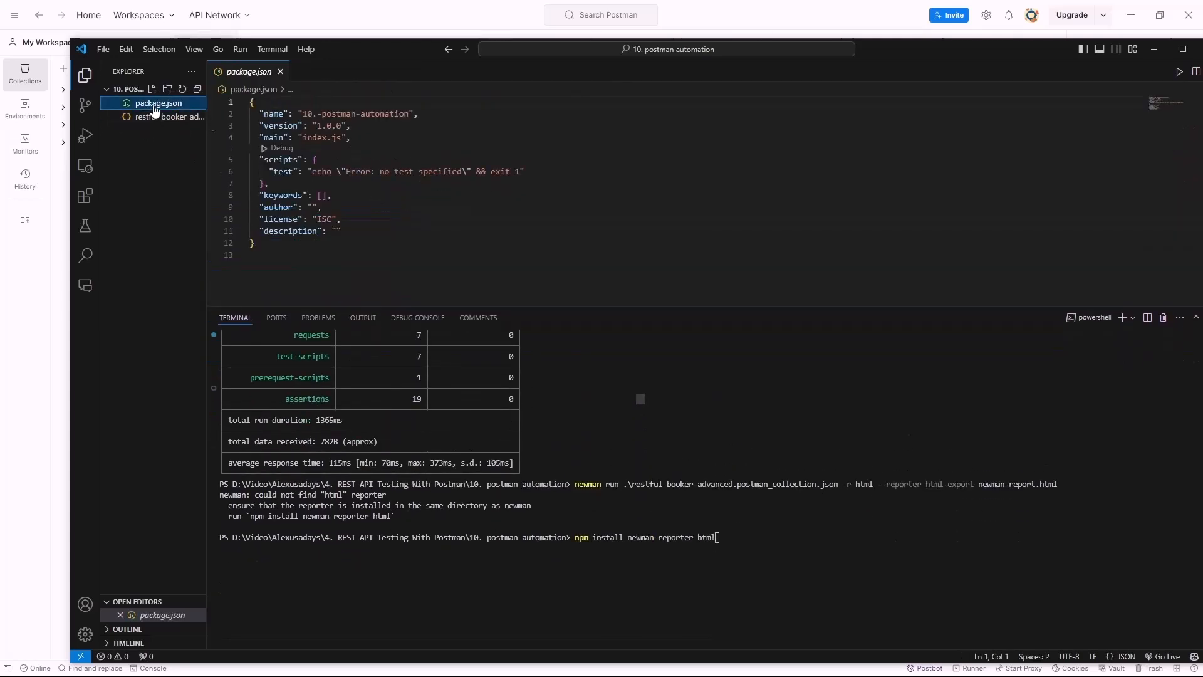
pyautogui.click(895, 546)
pyautogui.press('Return')
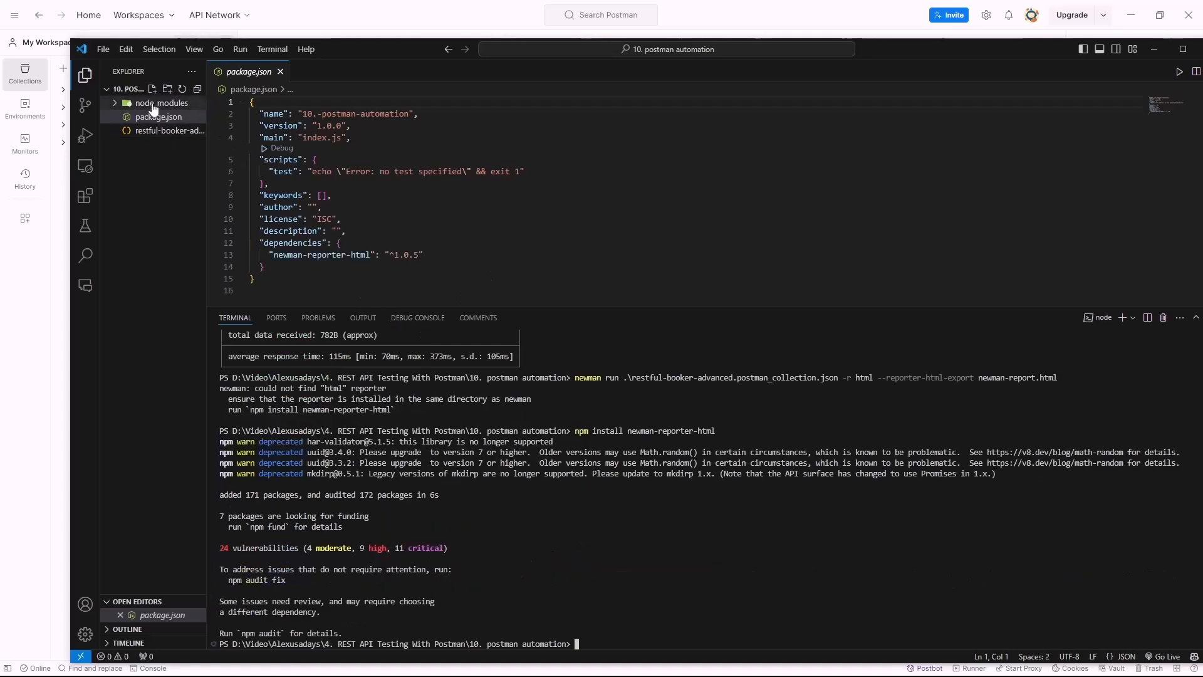
pyautogui.moveTo(254, 254); pyautogui.dragTo(449, 263)
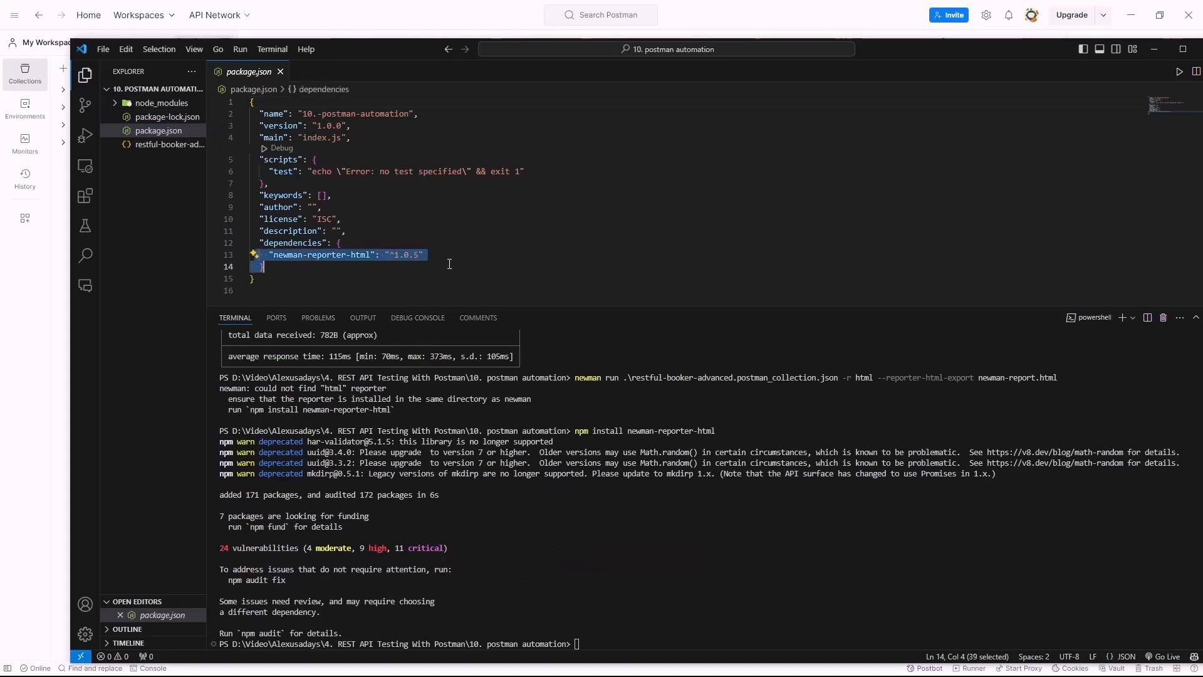
pyautogui.click(633, 537)
# Clear the terminal and rerun the newman command with the HTML report options
pyautogui.write('clear')
pyautogui.press('Return')
pyautogui.press('Up')
pyautogui.press('Up')
pyautogui.press('Up')
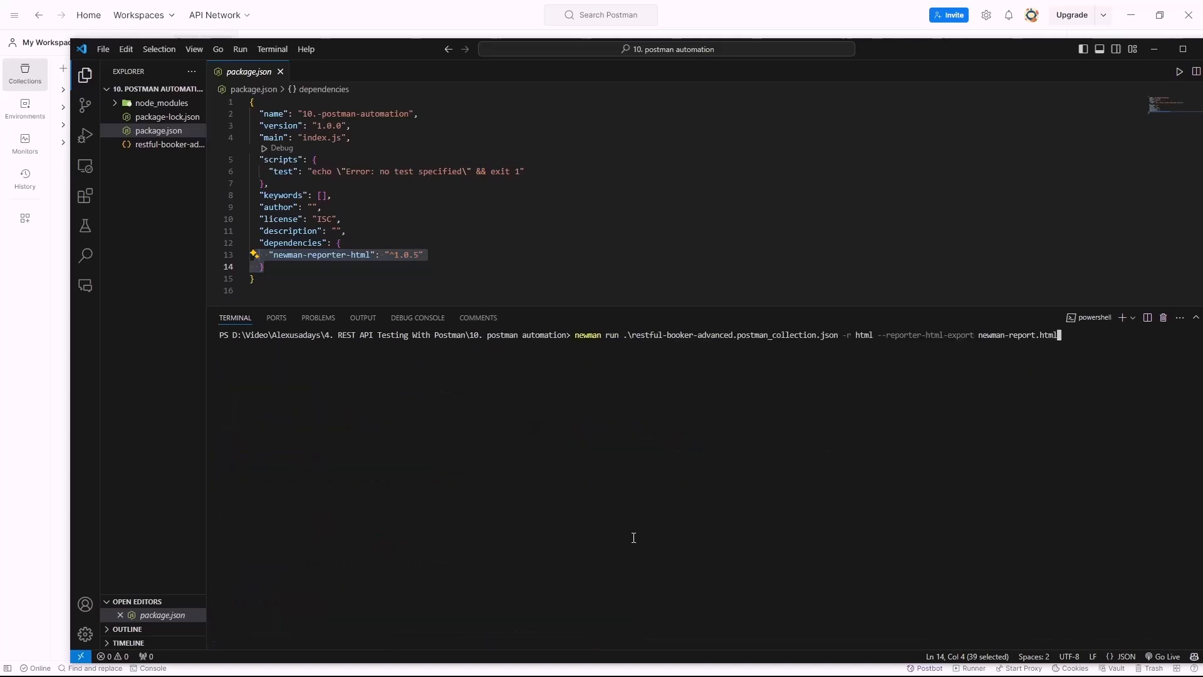
pyautogui.moveTo(619, 336); pyautogui.dragTo(870, 339)
pyautogui.click(867, 377)
pyautogui.click(879, 357)
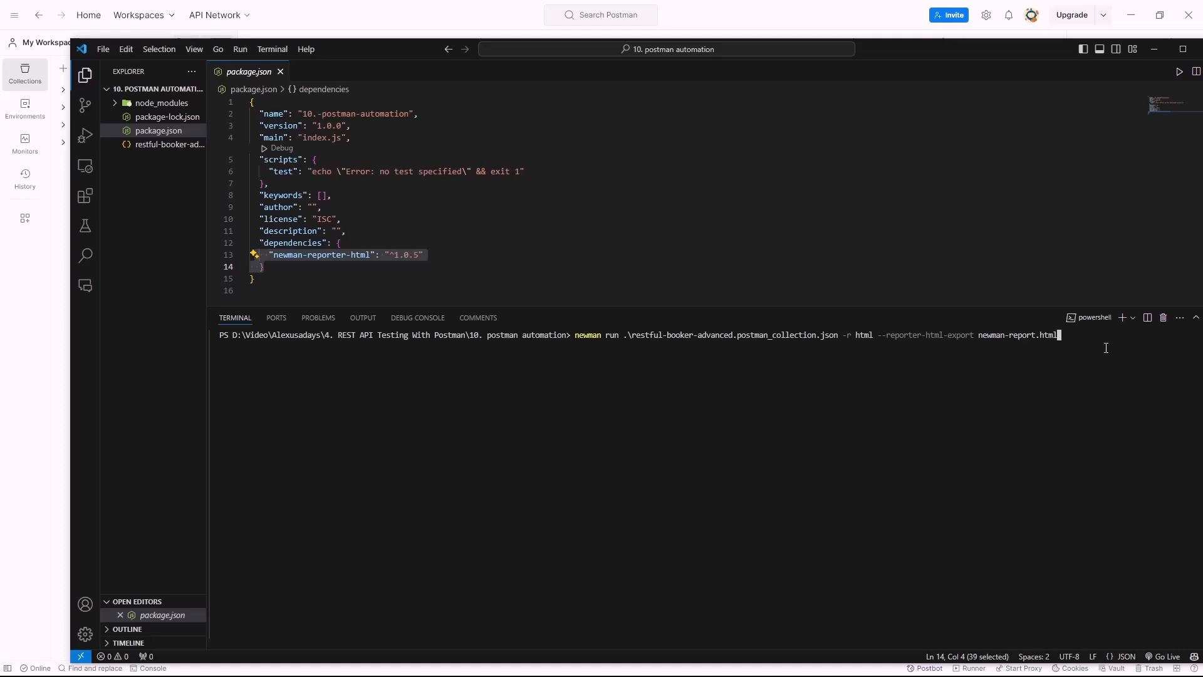
pyautogui.press('Return')
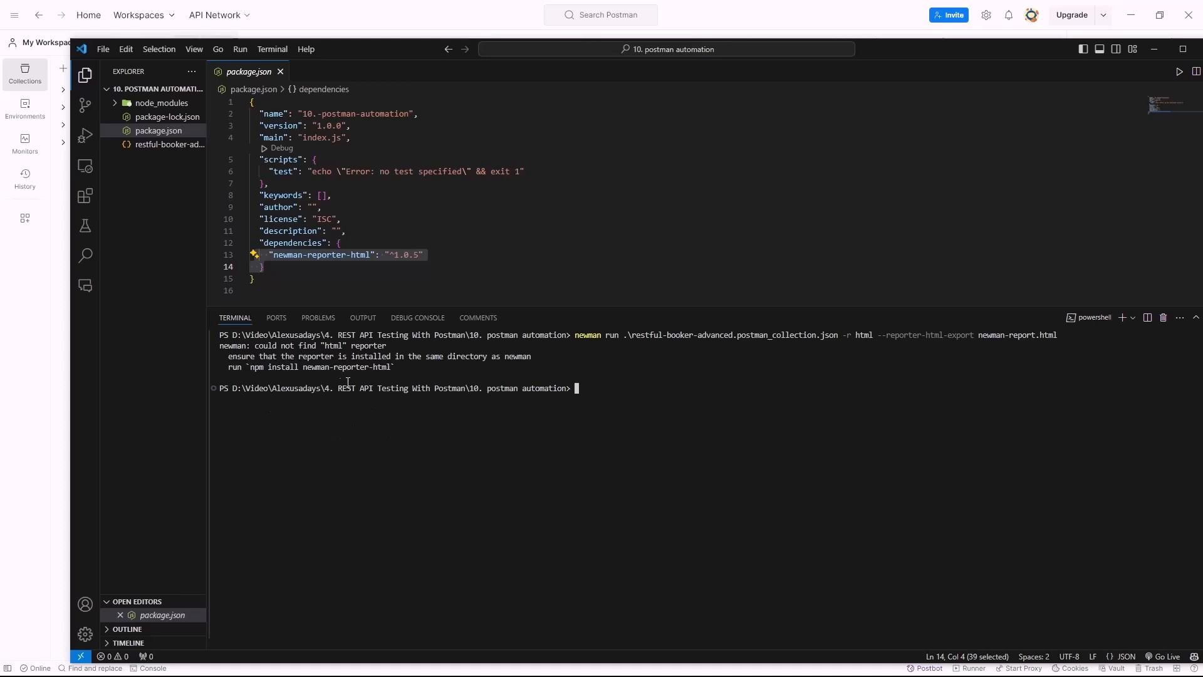
pyautogui.moveTo(596, 398); pyautogui.dragTo(601, 392)
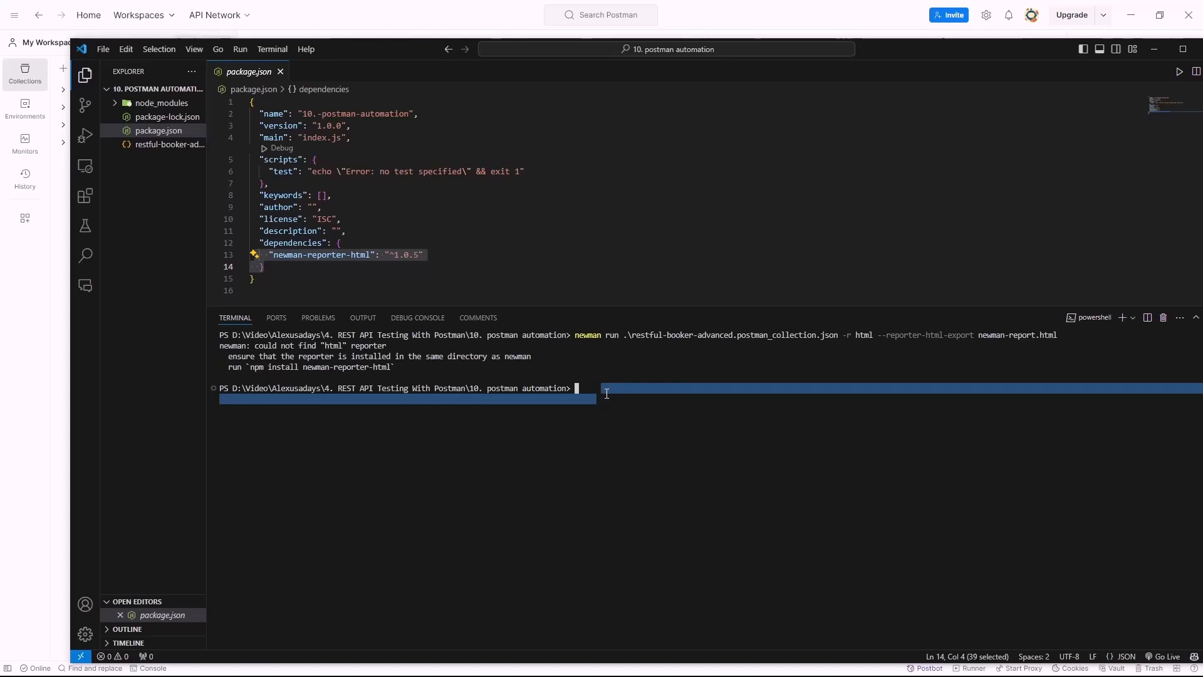
pyautogui.click(645, 411)
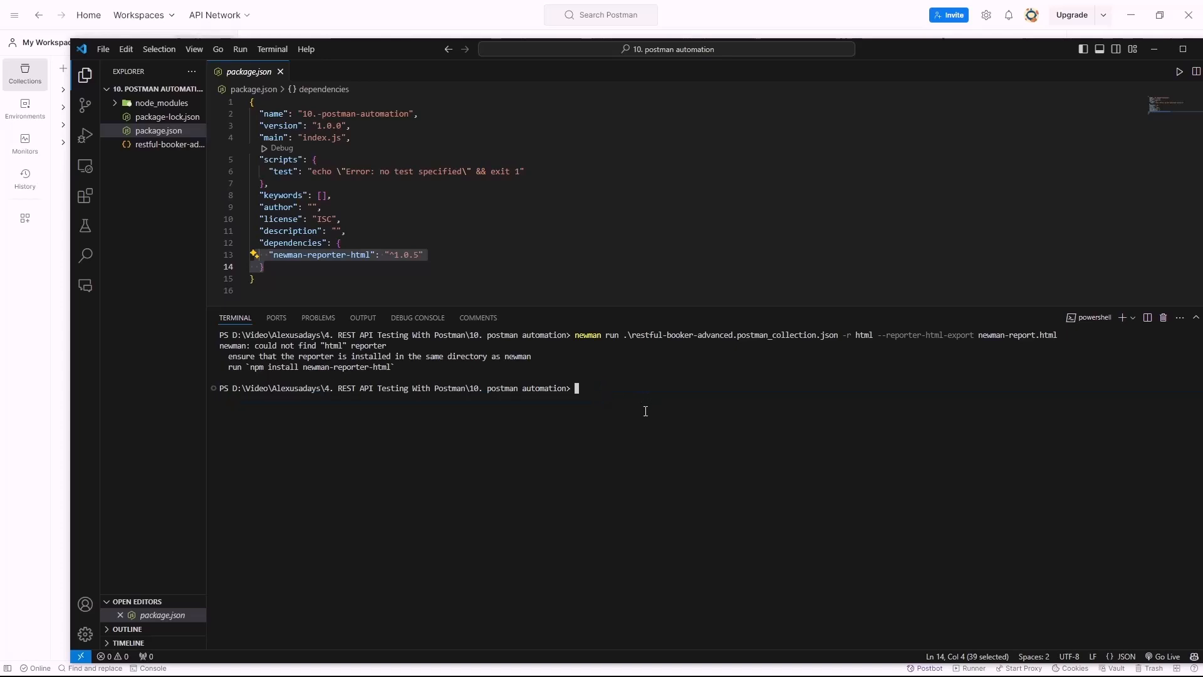
# Install newman locally with npm install newman and make the terminal taller
pyautogui.write('np,')
pyautogui.write('m')
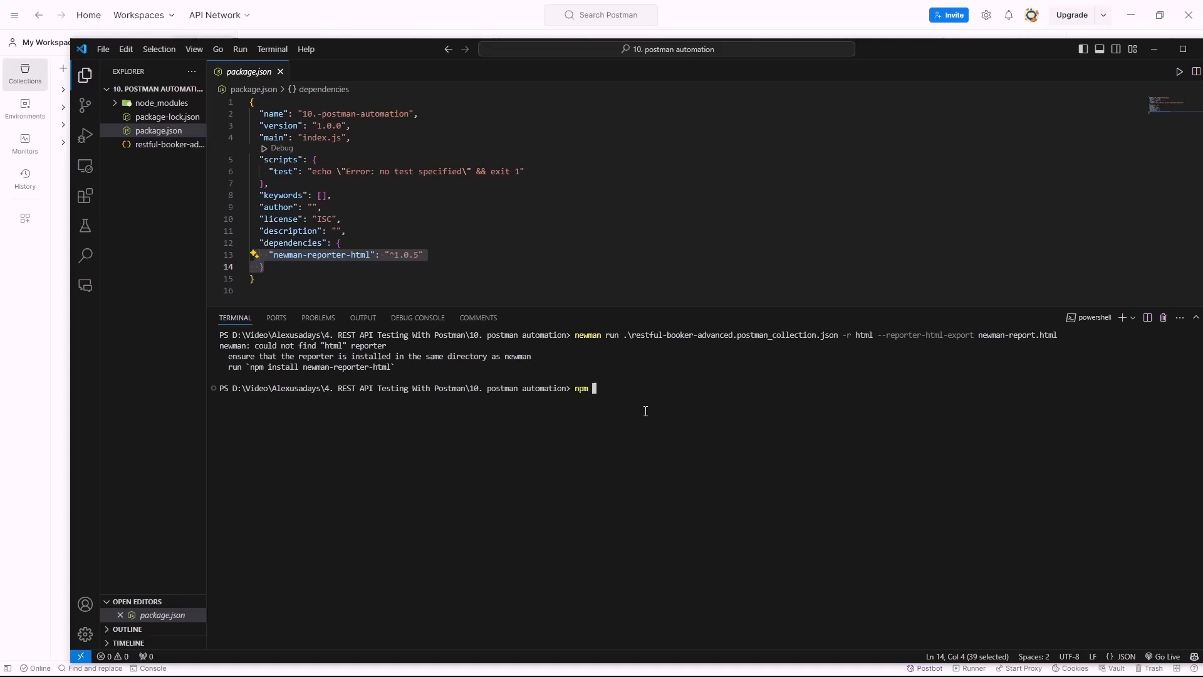
pyautogui.moveTo(403, 377); pyautogui.dragTo(258, 356)
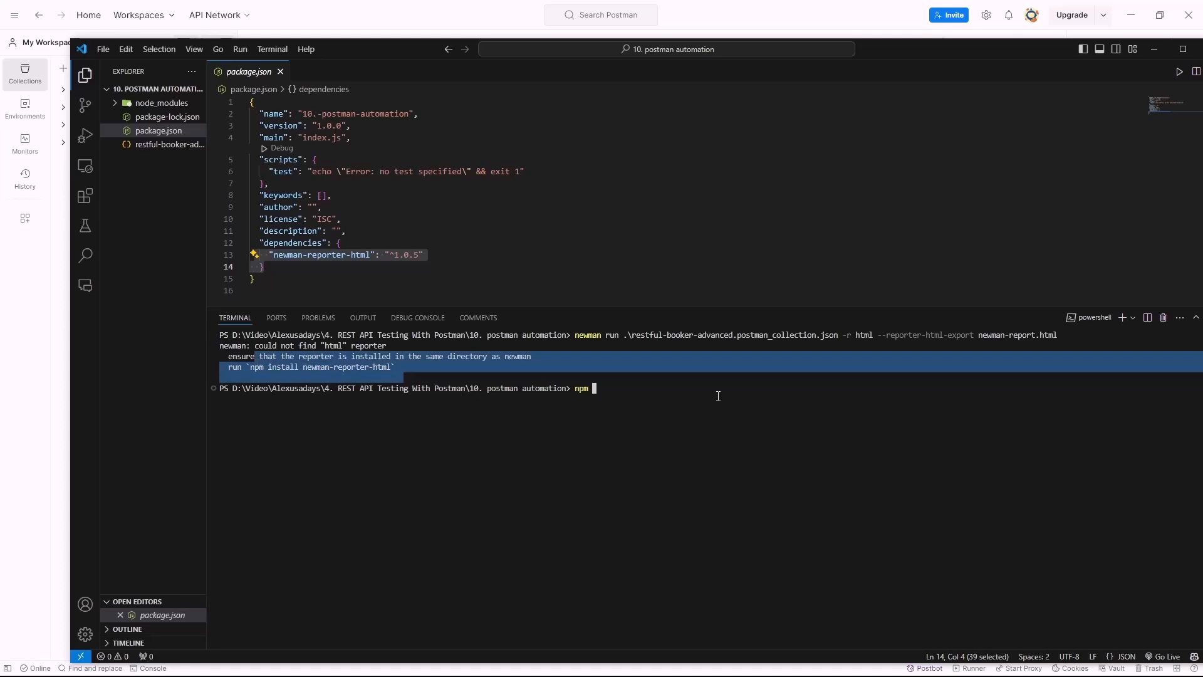
pyautogui.click(718, 396)
pyautogui.write('install newman')
pyautogui.press('Return')
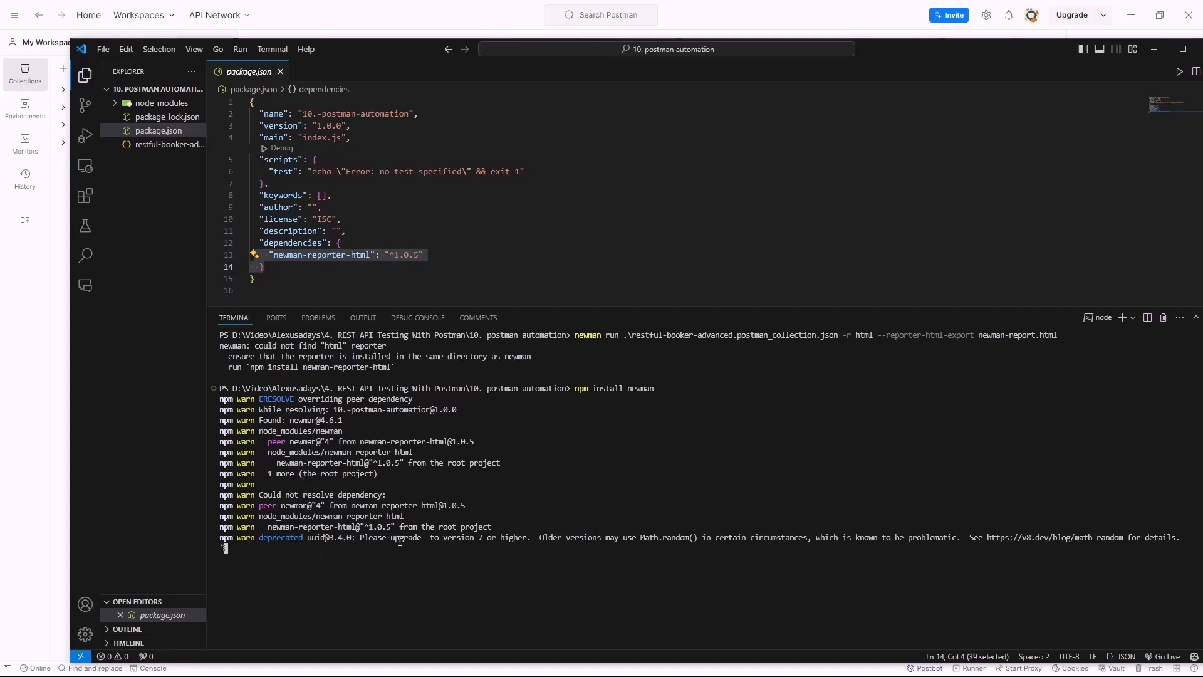
pyautogui.moveTo(483, 304); pyautogui.dragTo(472, 268)
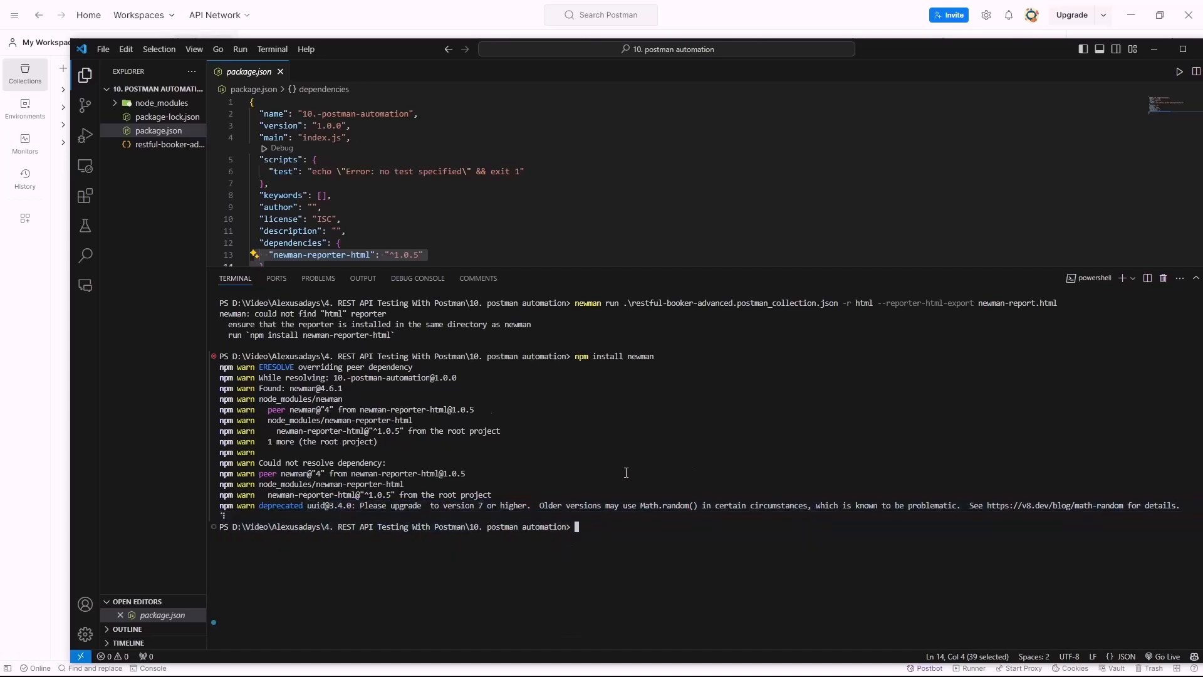
# Uninstall the global newman with npm uninstall -g newman and clear the terminal
pyautogui.hotkey('ctrl', 'l')
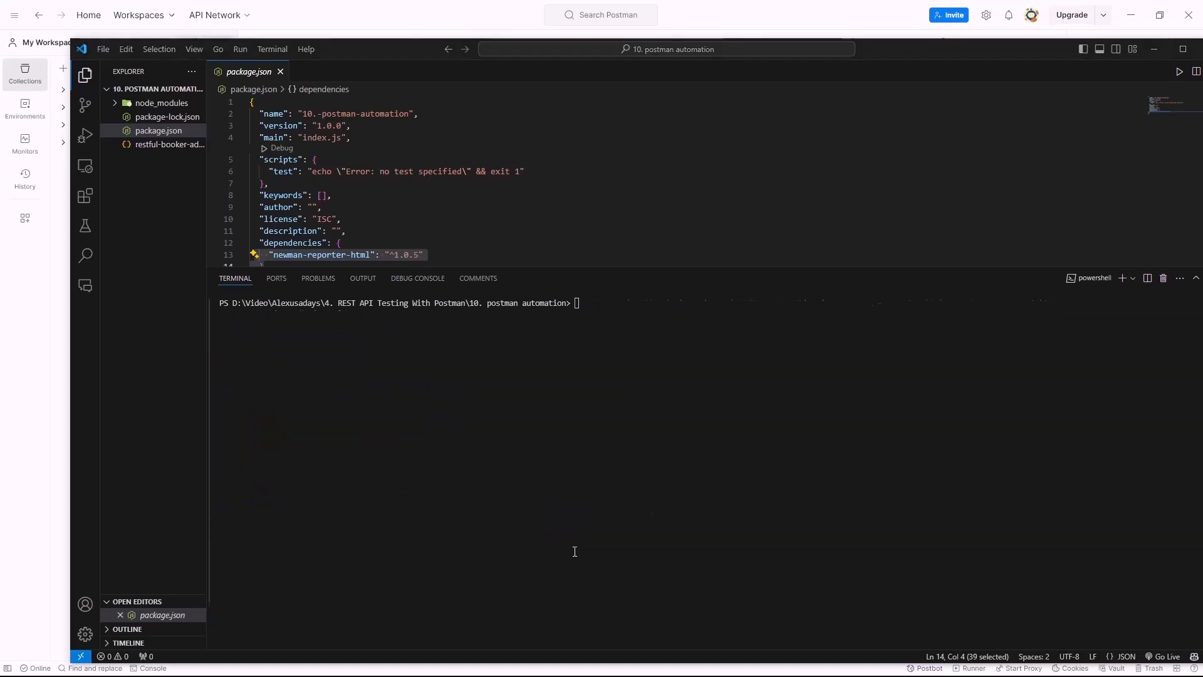
pyautogui.write('npm uninstall new')
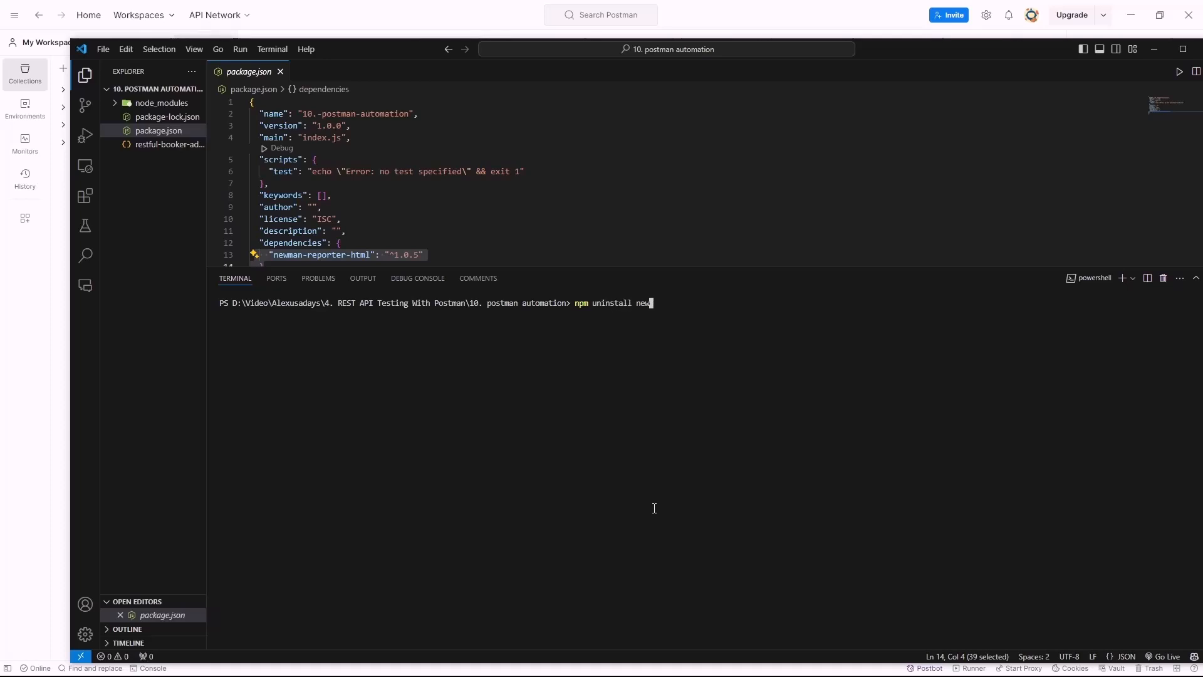
pyautogui.press('BackSpace')
pyautogui.press('BackSpace')
pyautogui.press('BackSpace')
pyautogui.write('-g newman')
pyautogui.press('Return')
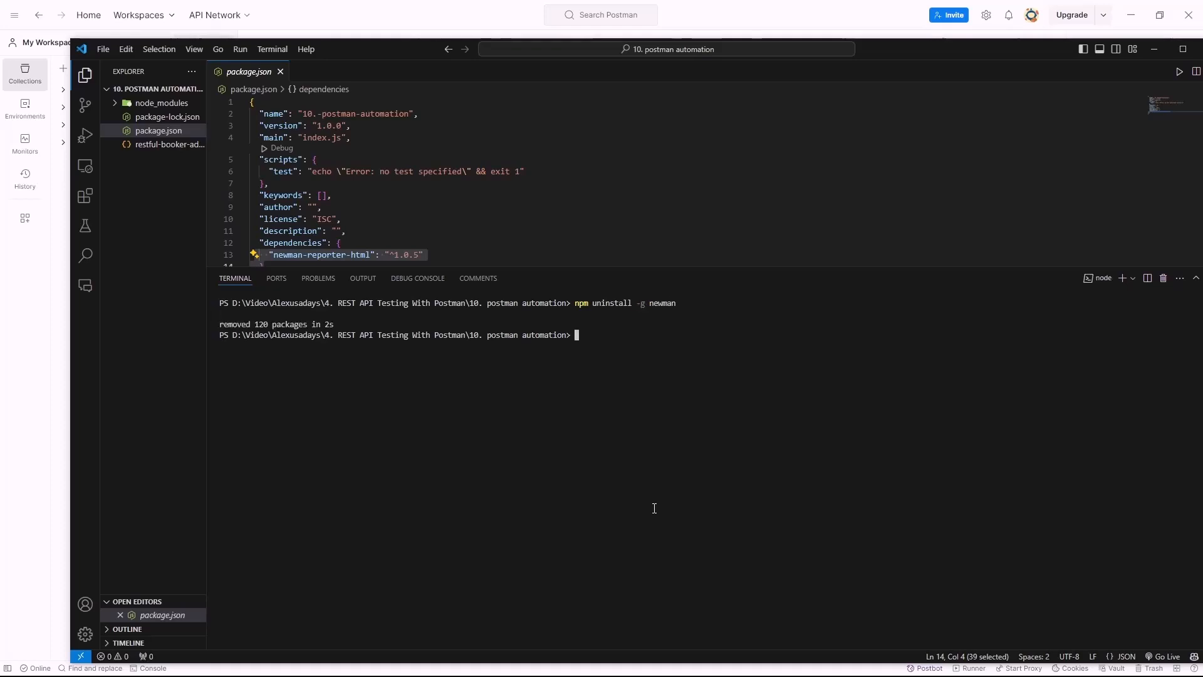
pyautogui.write('clear')
pyautogui.press('Return')
# Install newman locally, adding ^6.2.1 to package.json, then recall the HTML-report run command
pyautogui.write('np,m')
pyautogui.press('BackSpace')
pyautogui.press('BackSpace')
pyautogui.press('BackSpace')
pyautogui.write('m install newman')
pyautogui.press('Return')
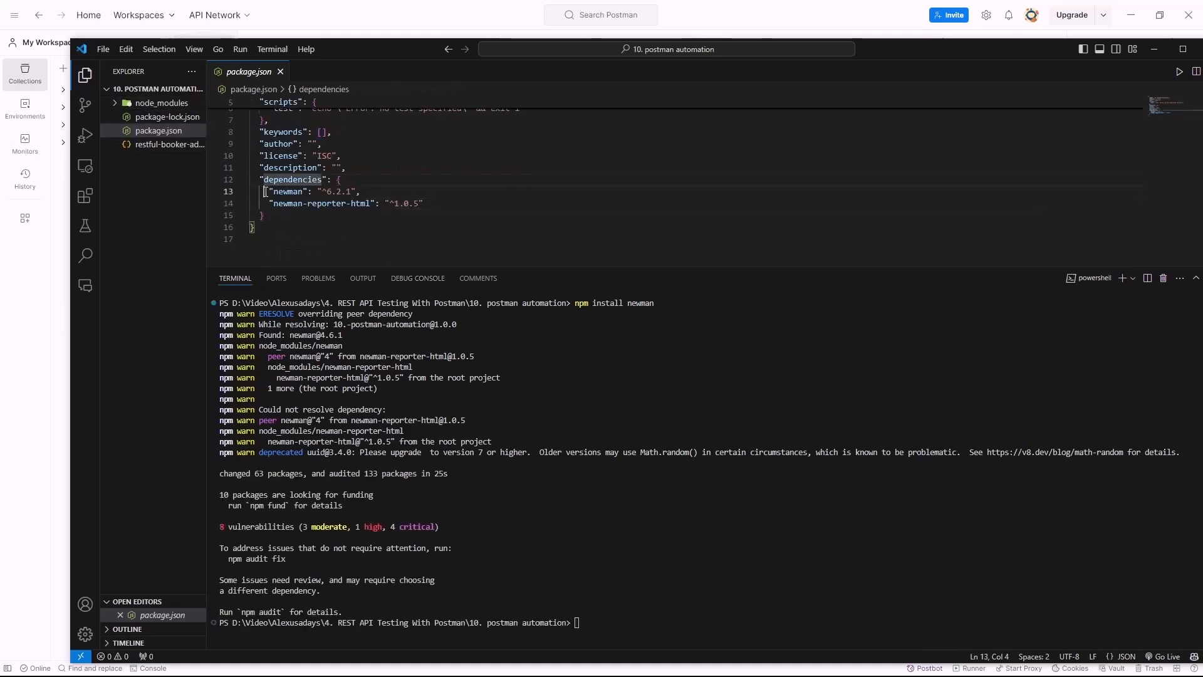
pyautogui.write('cls')
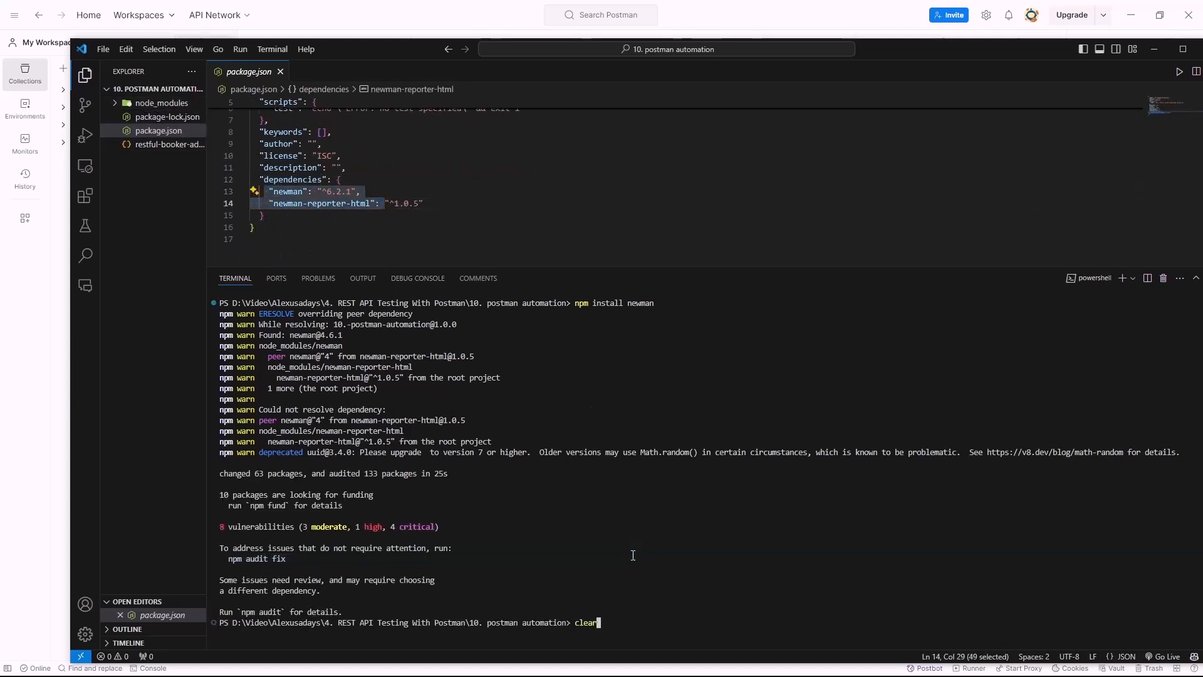
pyautogui.press('Return')
pyautogui.press('Up')
pyautogui.press('Up')
pyautogui.press('Up')
pyautogui.press('Up')
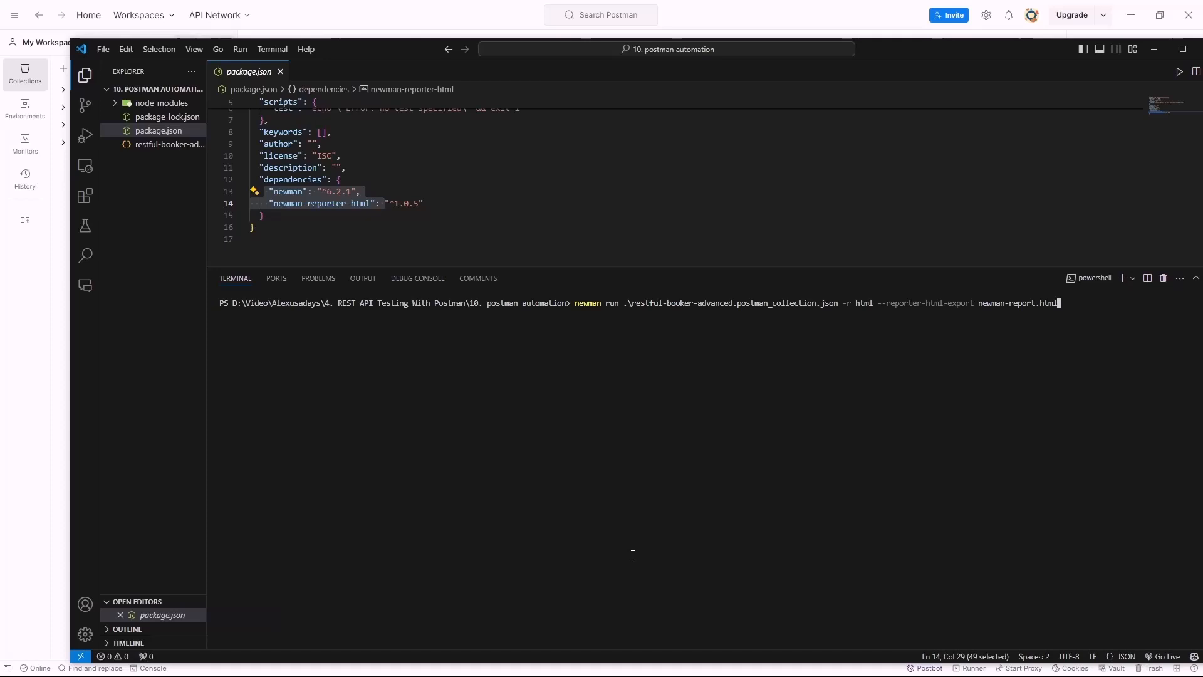
# Run the HTML-report collection command through npx to generate newman-report.html
pyautogui.press('Return')
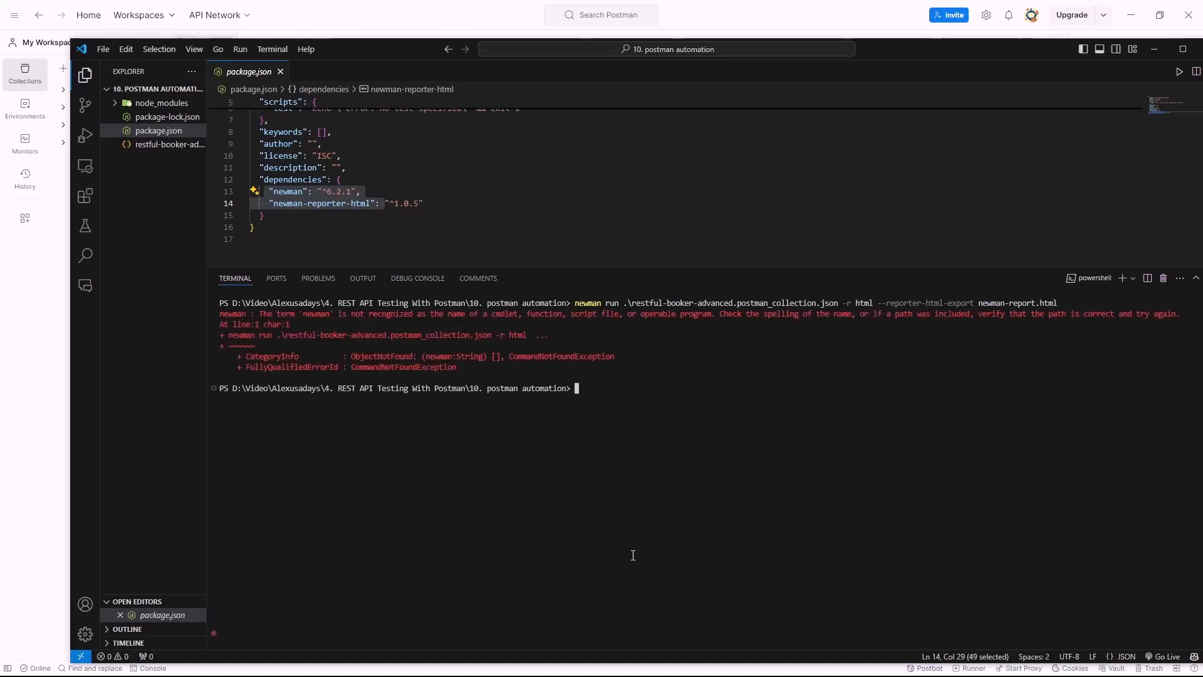
pyautogui.scroll(5, 684, 634)
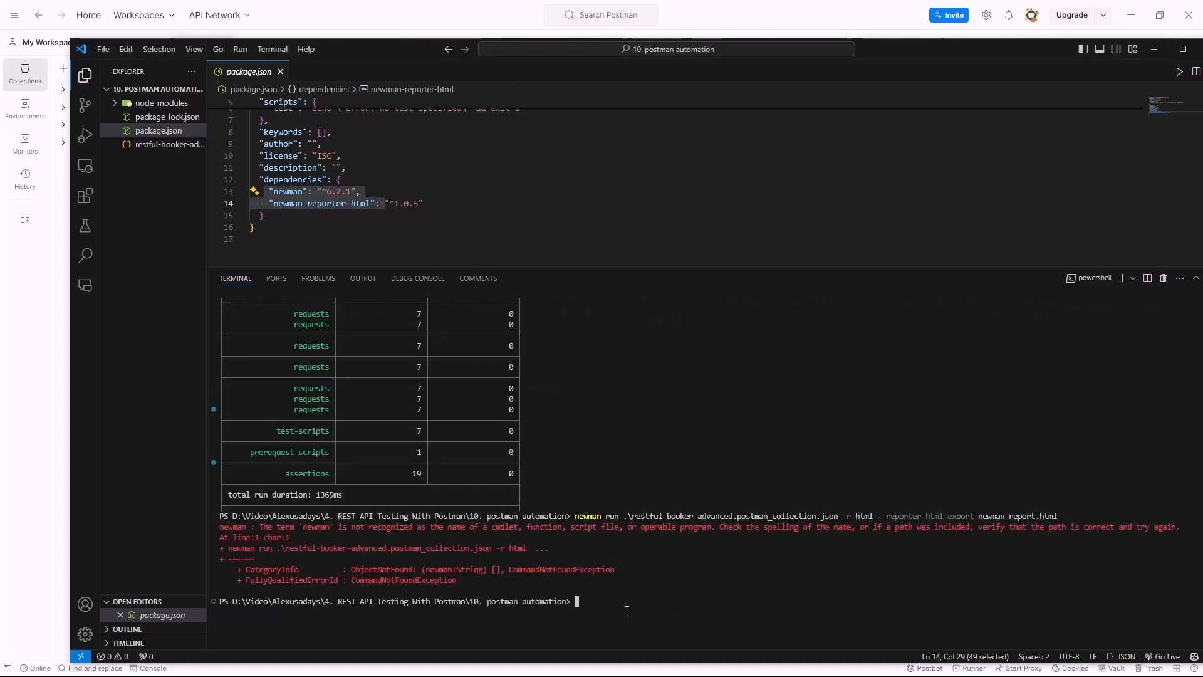
pyautogui.press('Up')
pyautogui.press('Left')
pyautogui.press('Left')
pyautogui.press('Left')
pyautogui.press('Left')
pyautogui.press('Left')
pyautogui.press('Left')
pyautogui.press('Left')
pyautogui.press('Left')
pyautogui.press('Left')
pyautogui.press('Left')
pyautogui.press('Left')
pyautogui.press('Left')
pyautogui.press('Left')
pyautogui.press('Left')
pyautogui.press('Left')
pyautogui.press('Left')
pyautogui.press('Left')
pyautogui.press('Left')
pyautogui.press('Left')
pyautogui.press('Left')
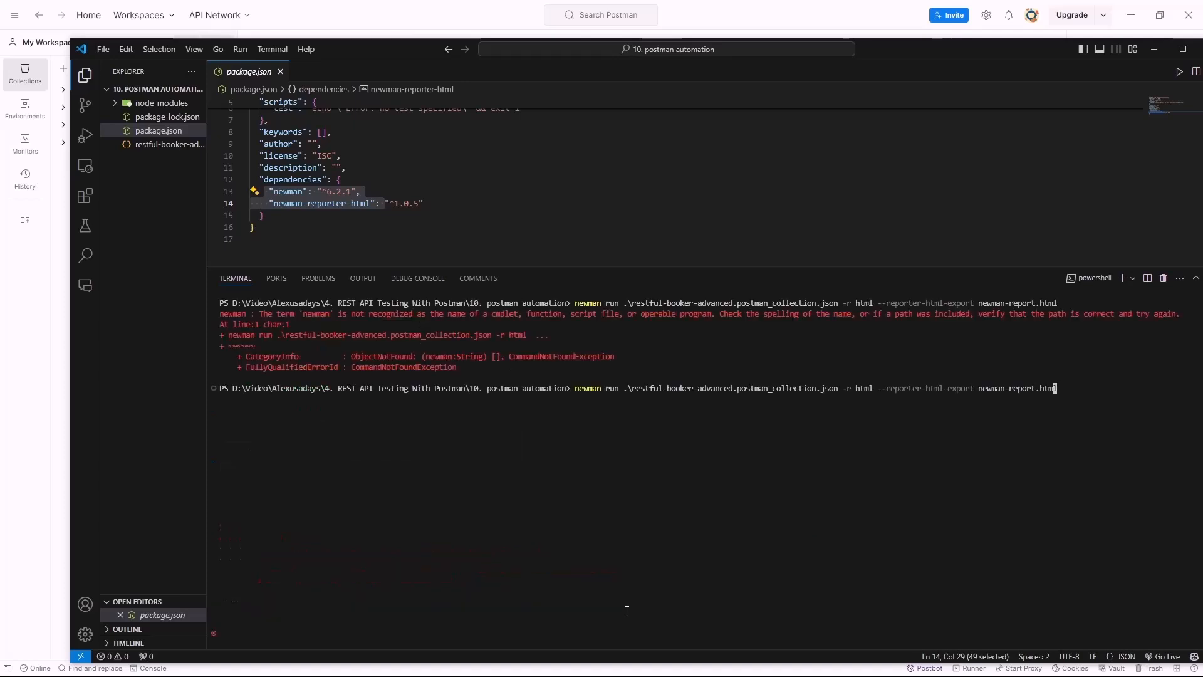
pyautogui.press('Left')
pyautogui.press('Left')
pyautogui.press('Left')
pyautogui.press('Left')
pyautogui.press('Left')
pyautogui.press('Left')
pyautogui.press('Left')
pyautogui.press('Left')
pyautogui.press('Left')
pyautogui.press('Left')
pyautogui.press('Left')
pyautogui.press('Left')
pyautogui.press('Left')
pyautogui.press('Left')
pyautogui.press('Left')
pyautogui.press('Left')
pyautogui.press('Left')
pyautogui.press('Left')
pyautogui.press('Left')
pyautogui.press('Left')
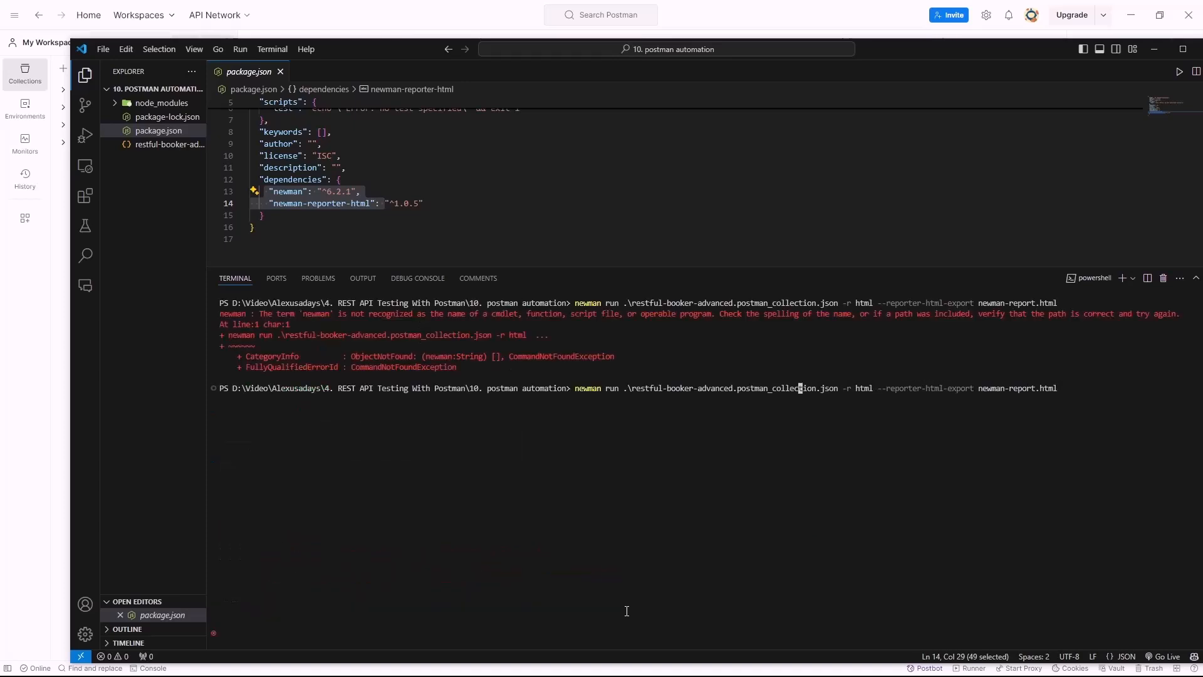
pyautogui.press('Left')
pyautogui.press('Left')
pyautogui.press('Left')
pyautogui.press('Left')
pyautogui.press('Left')
pyautogui.press('Left')
pyautogui.press('Left')
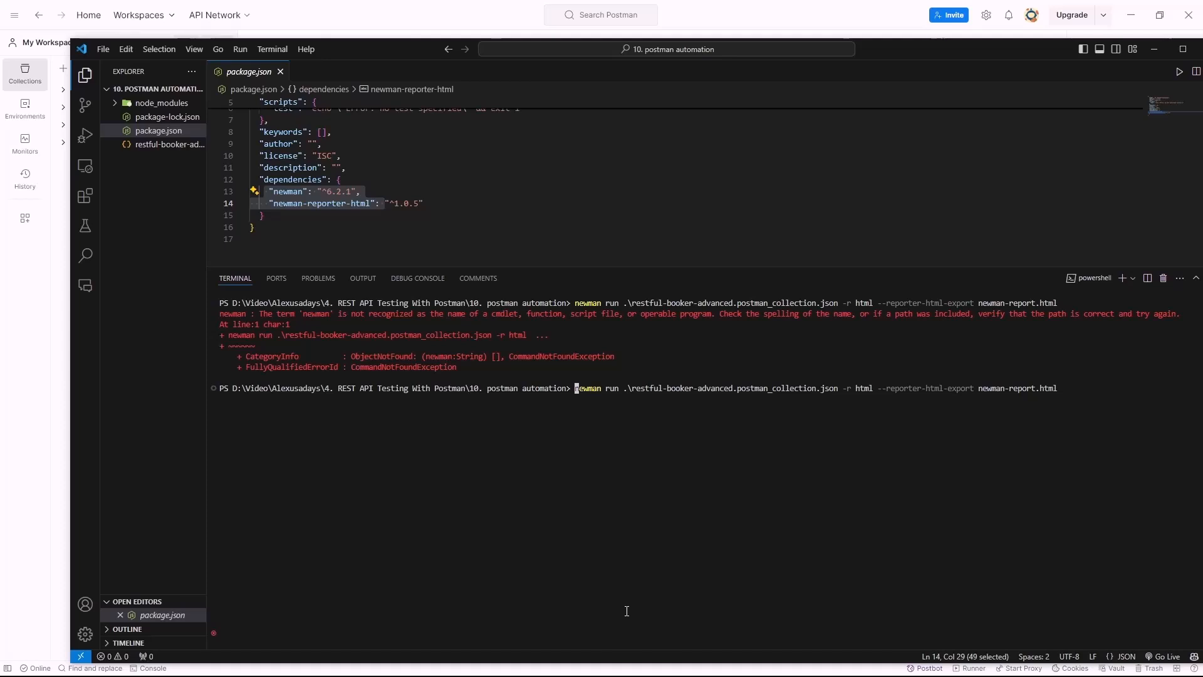
pyautogui.write('npx')
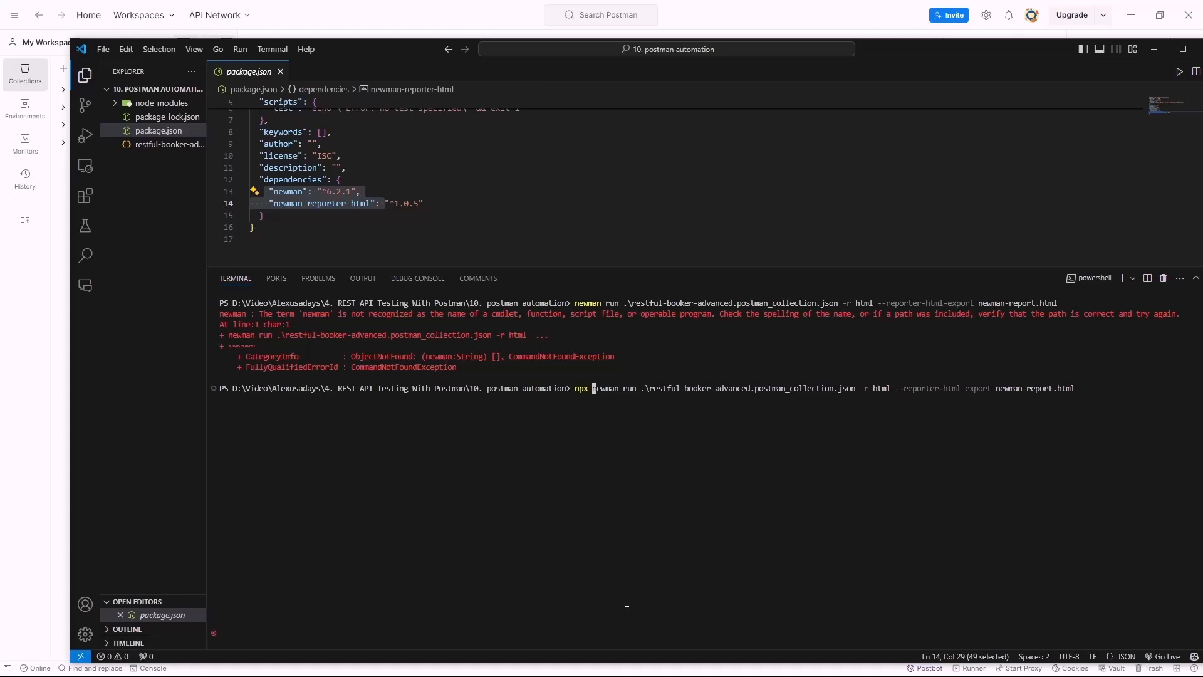
pyautogui.press('Return')
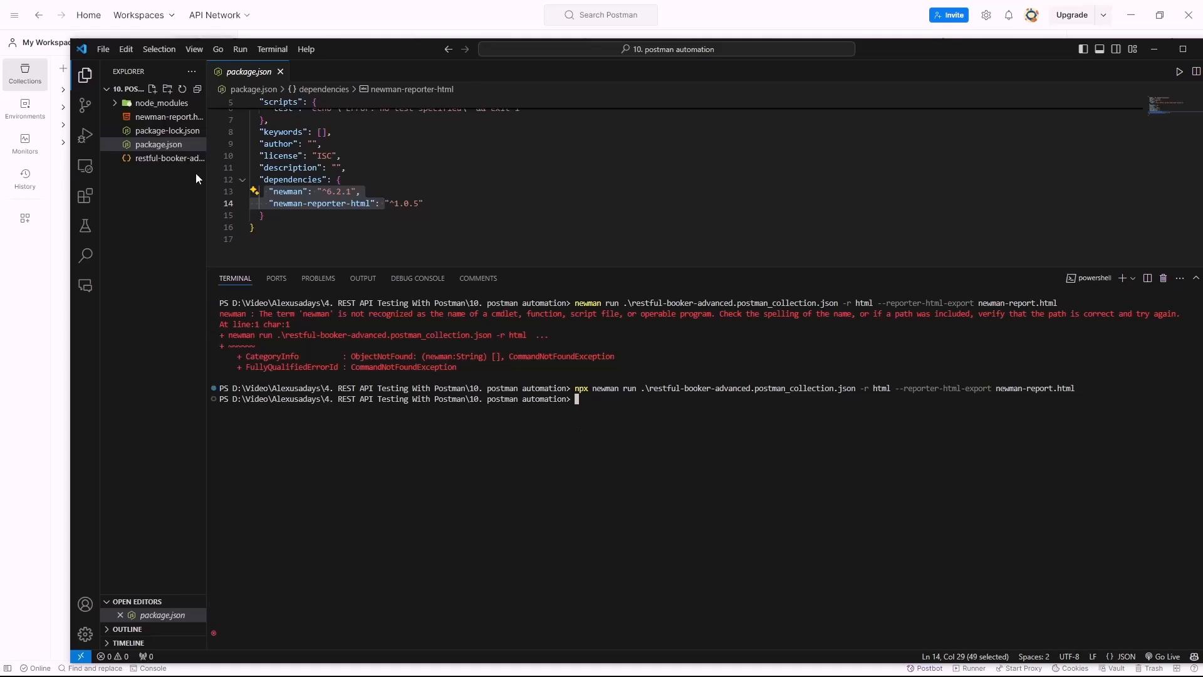
# Open newman-report.html in the editor and bring up its context menu
pyautogui.moveTo(206, 173); pyautogui.dragTo(355, 173)
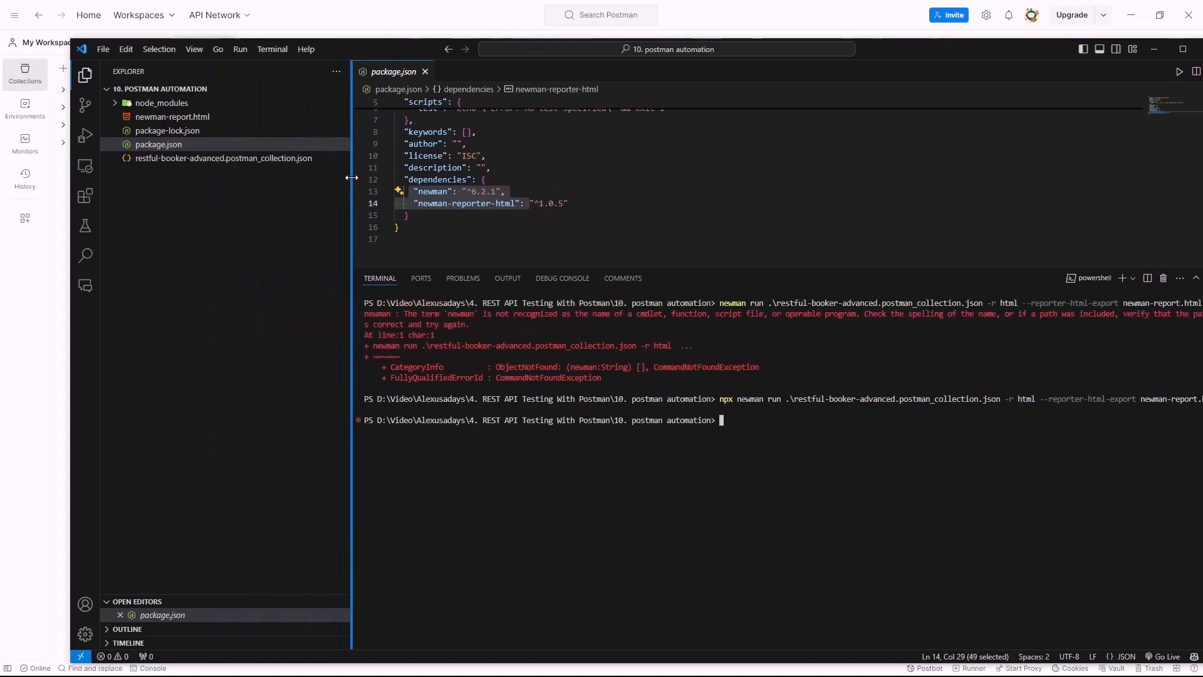
pyautogui.click(189, 119)
pyautogui.rightClick(190, 119)
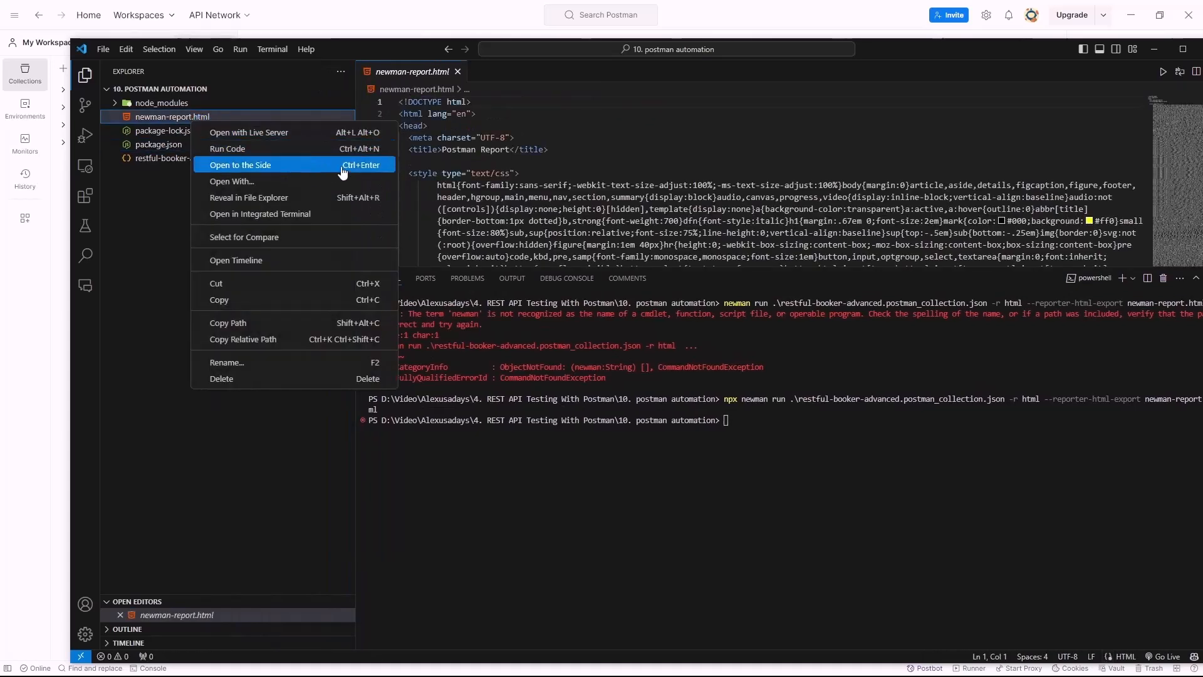
# Serve newman-report.html with Live Server and highlight the Requests and Test Scripts totals of 7
pyautogui.click(278, 133)
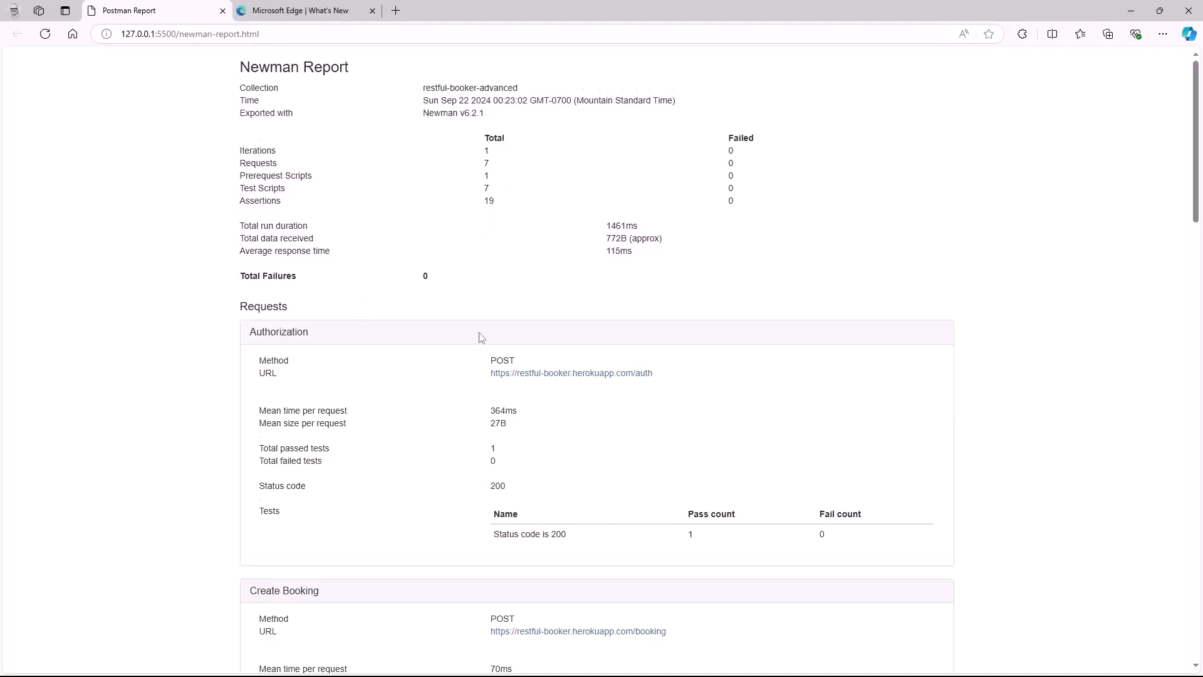
pyautogui.scroll(-1, 481, 334)
pyautogui.moveTo(481, 138); pyautogui.dragTo(521, 153)
pyautogui.scroll(1, 532, 191)
pyautogui.click(467, 231)
pyautogui.moveTo(479, 163); pyautogui.dragTo(490, 189)
pyautogui.click(477, 206)
pyautogui.click(459, 212)
# Scroll through the restful-booker-advanced report to review the 19 assertions with 0 failures
pyautogui.scroll(-2, 420, 317)
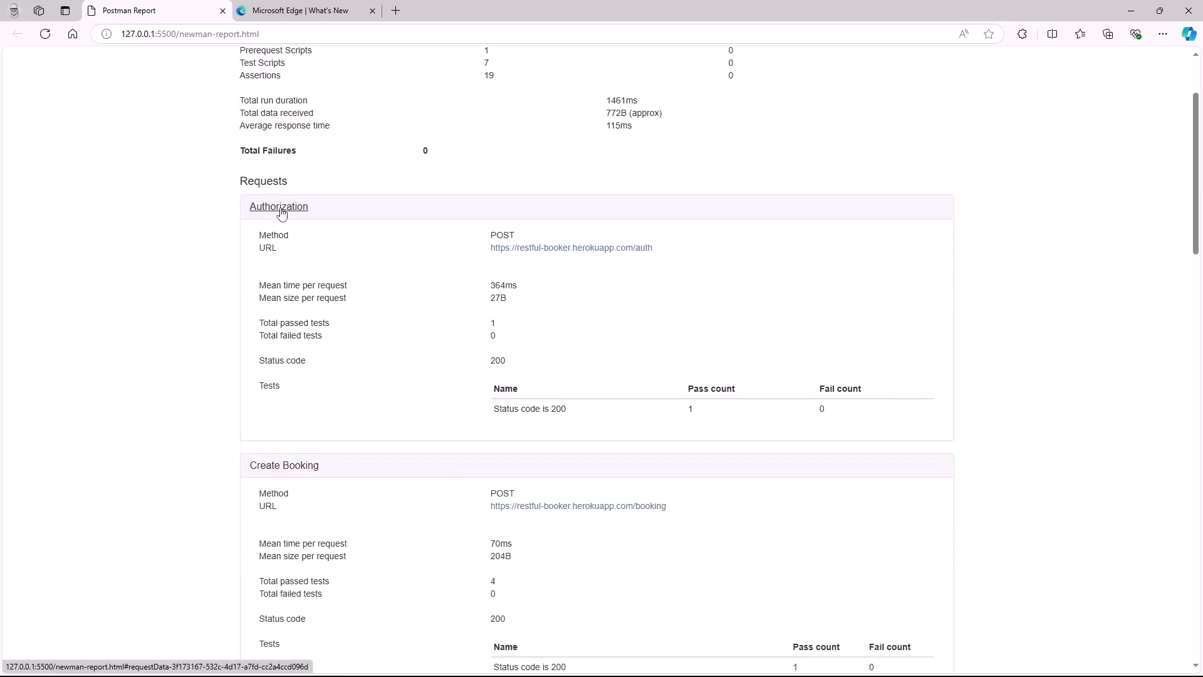
pyautogui.scroll(-2, 291, 270)
pyautogui.scroll(-4, 481, 333)
pyautogui.scroll(-4, 321, 415)
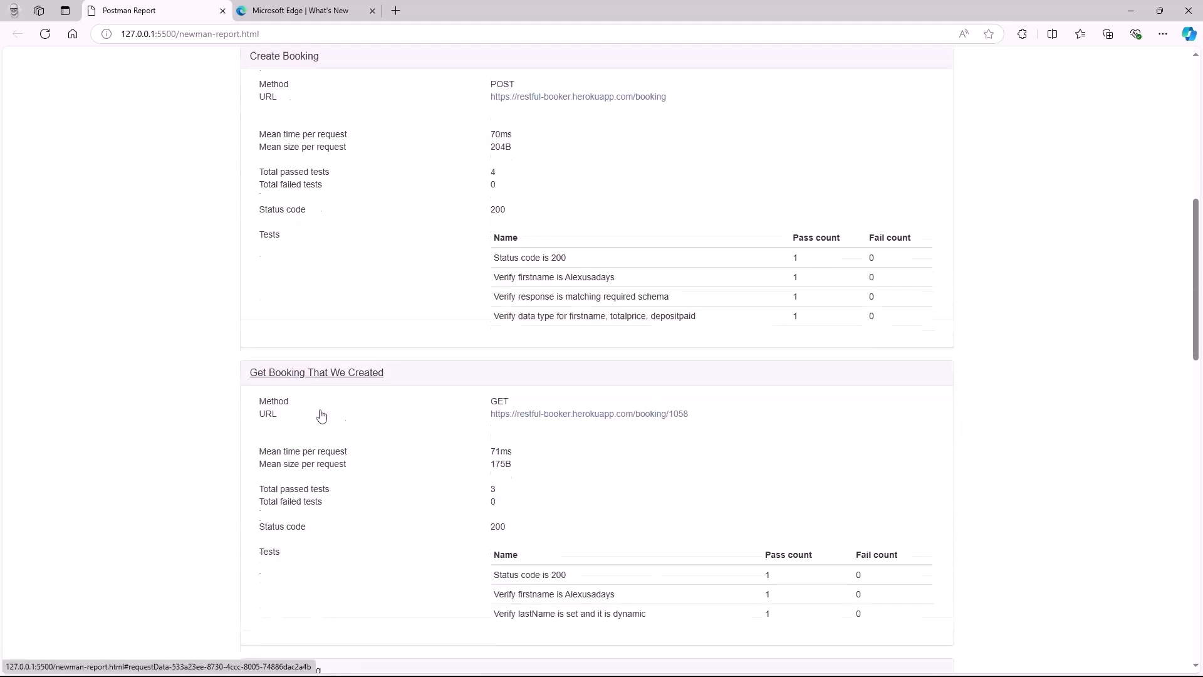
pyautogui.scroll(-1, 319, 457)
pyautogui.scroll(-12, 314, 451)
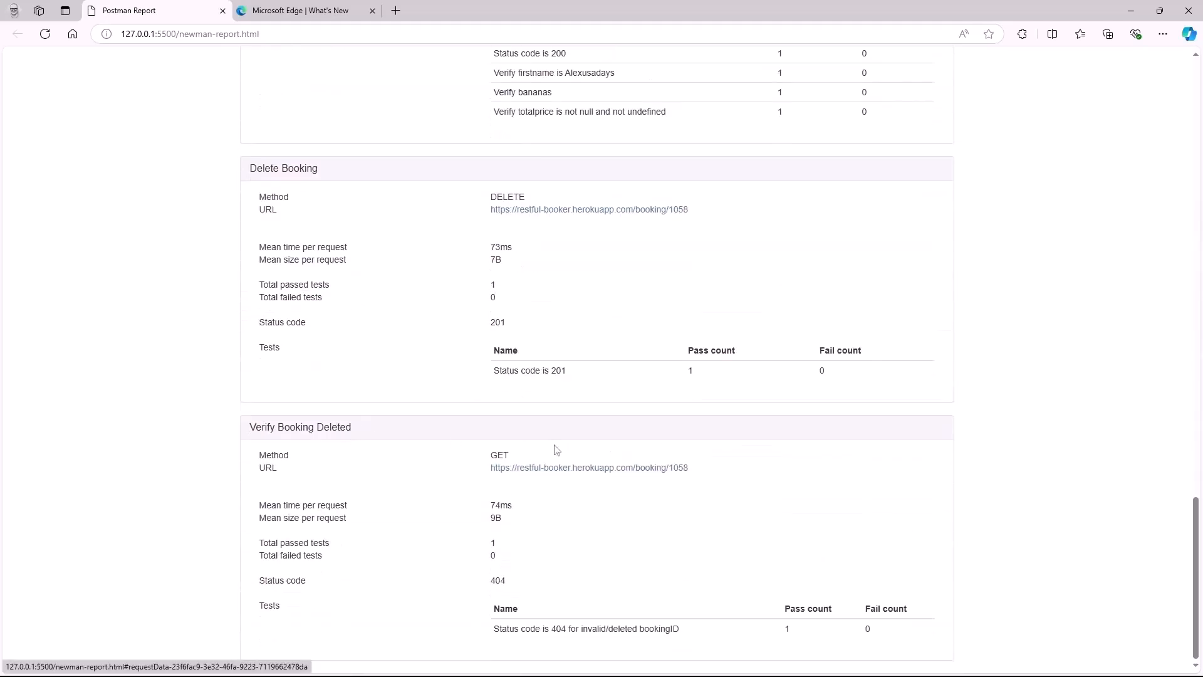
pyautogui.scroll(20, 384, 510)
pyautogui.scroll(3, 376, 516)
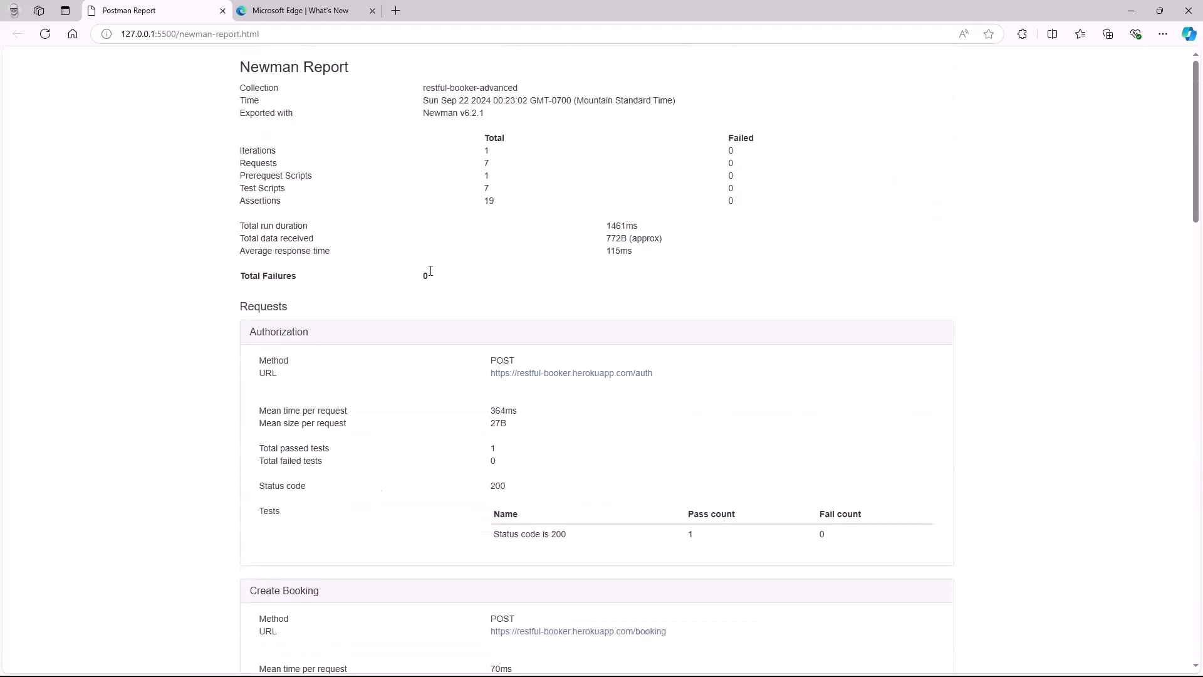
# Close the extra Microsoft Edge What's New tab
pyautogui.click(308, 10)
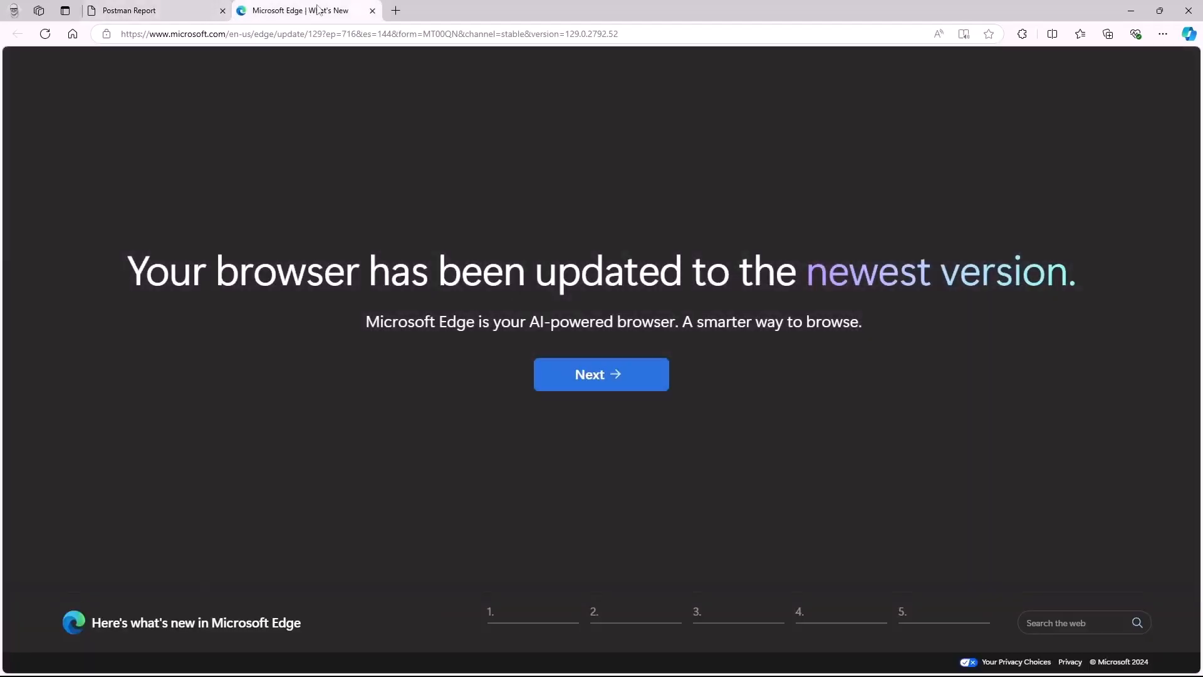
pyautogui.click(371, 9)
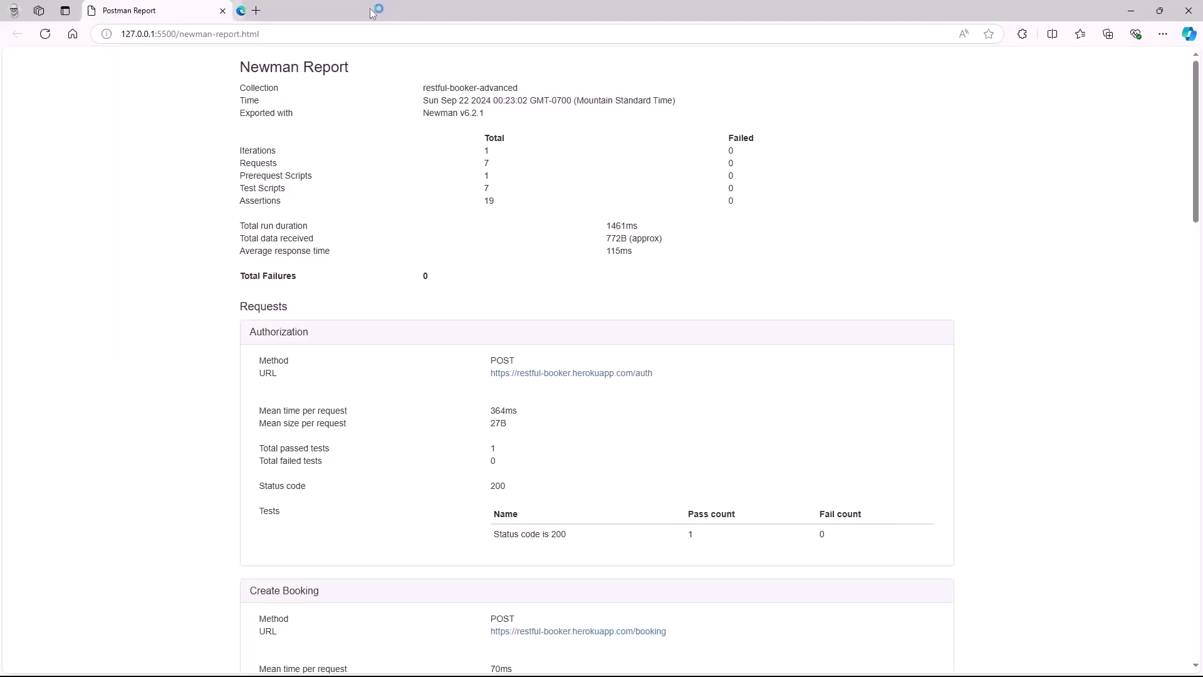
pyautogui.moveTo(314, 68); pyautogui.dragTo(304, 67)
# Close the Edge report, clear the PowerShell terminal, then return to VS Code from Postman
pyautogui.click(223, 11)
pyautogui.write('clear')
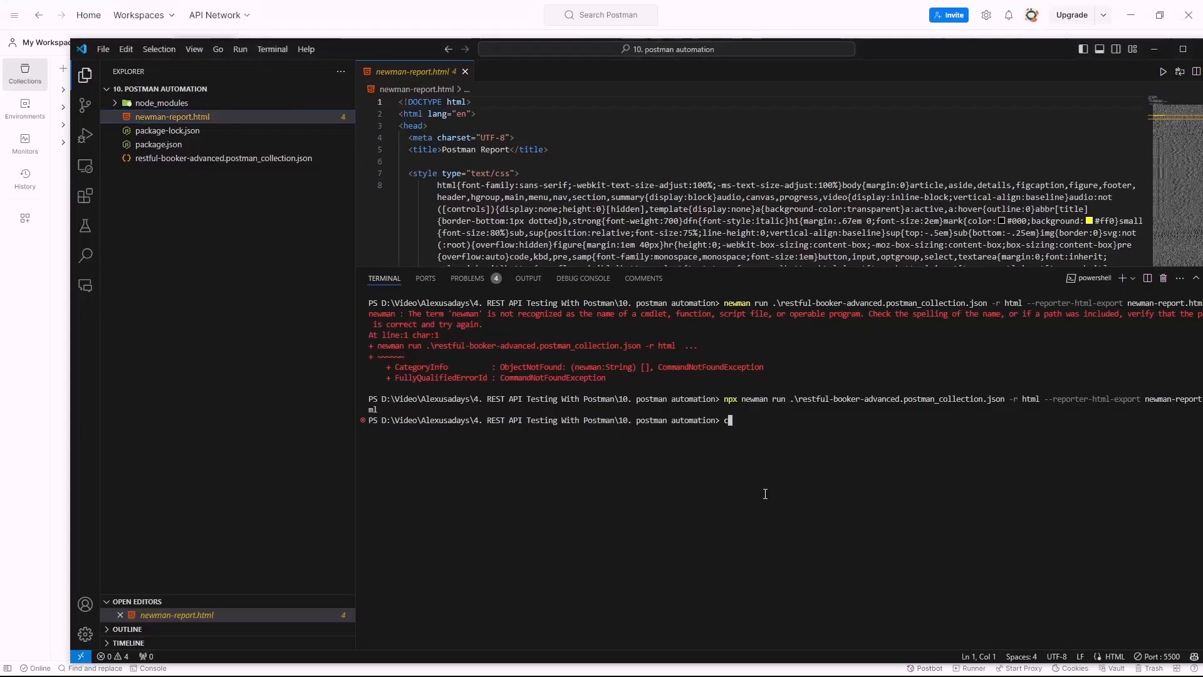
pyautogui.press('Return')
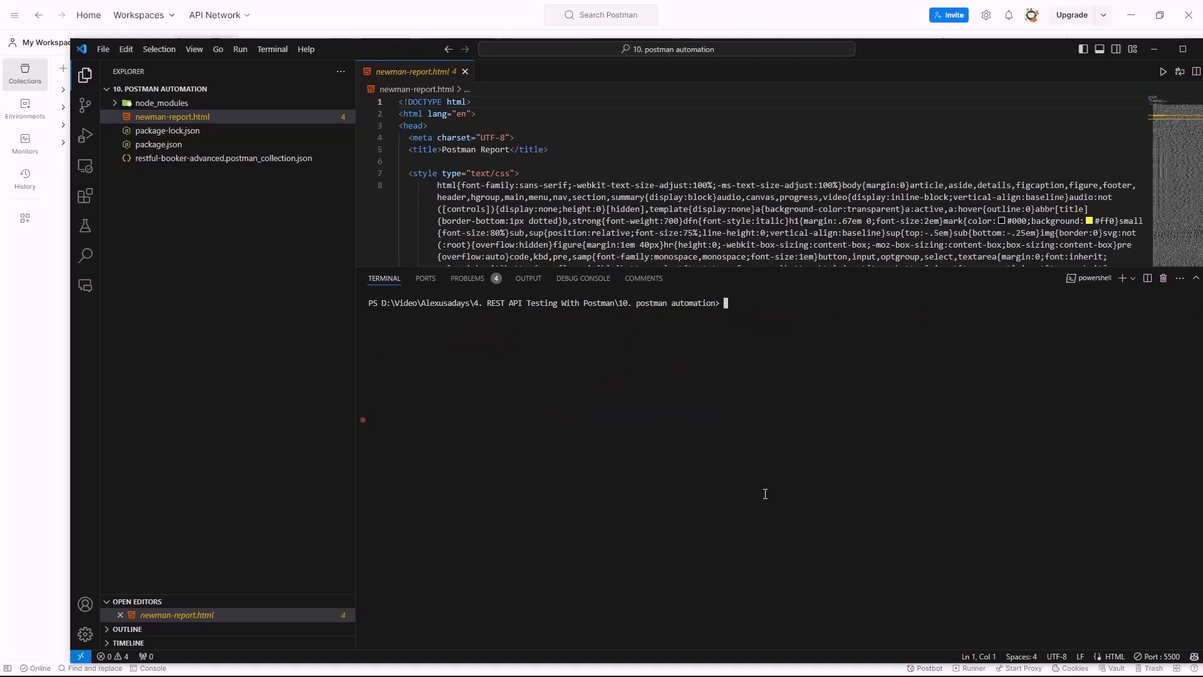
pyautogui.click(476, 11)
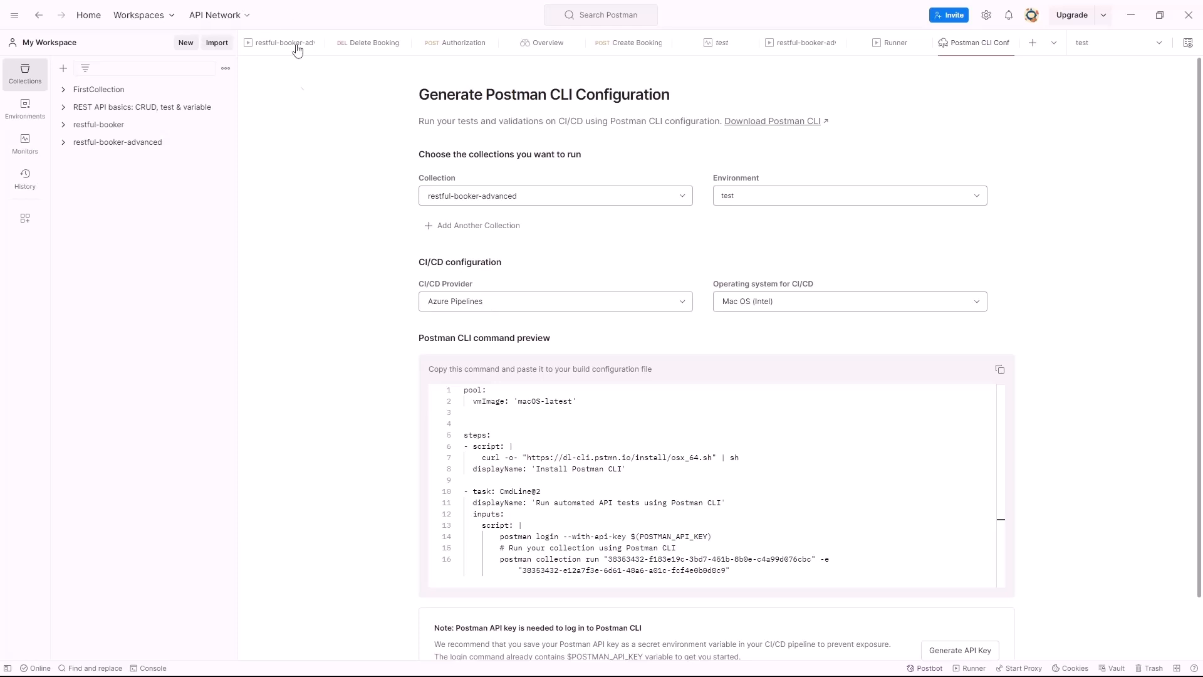
pyautogui.hotkey('alt', 'Tab')
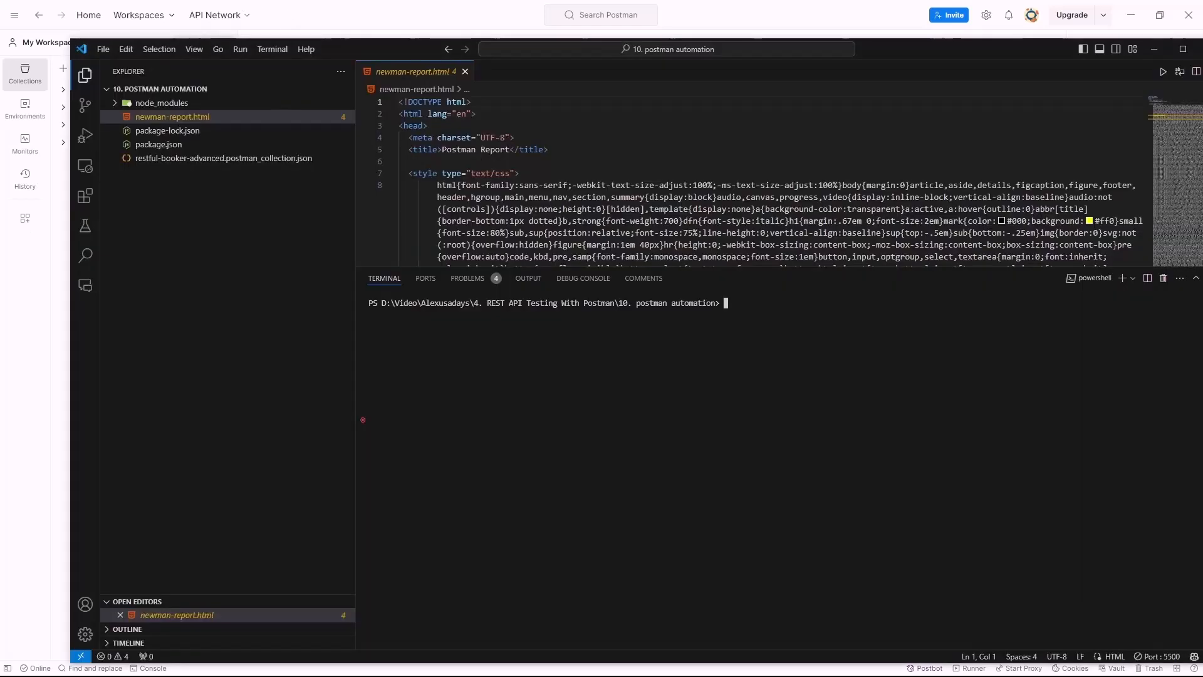